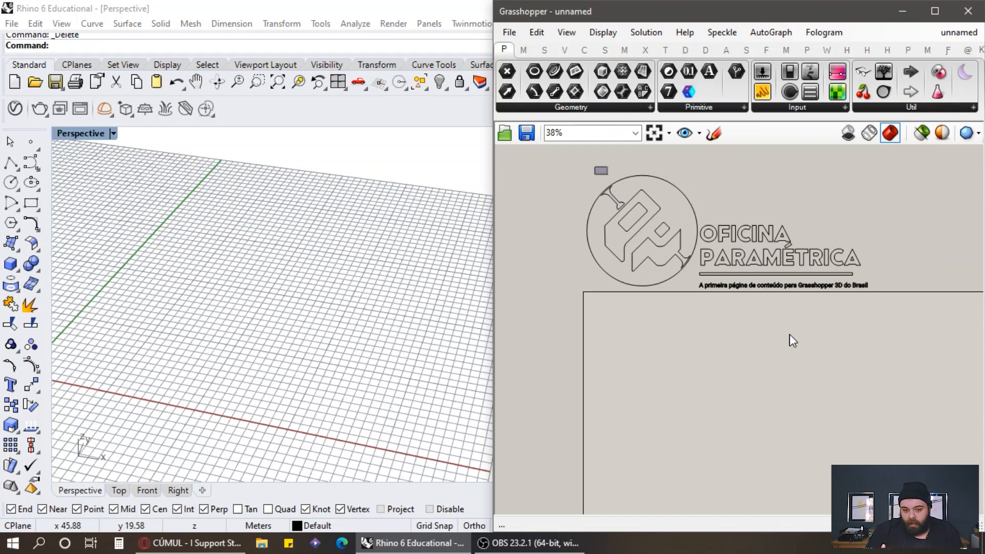
Draw a corner-to-corner rectangle on the ground plane just above the red X axis in the Perspective view.
left_click(31, 203)
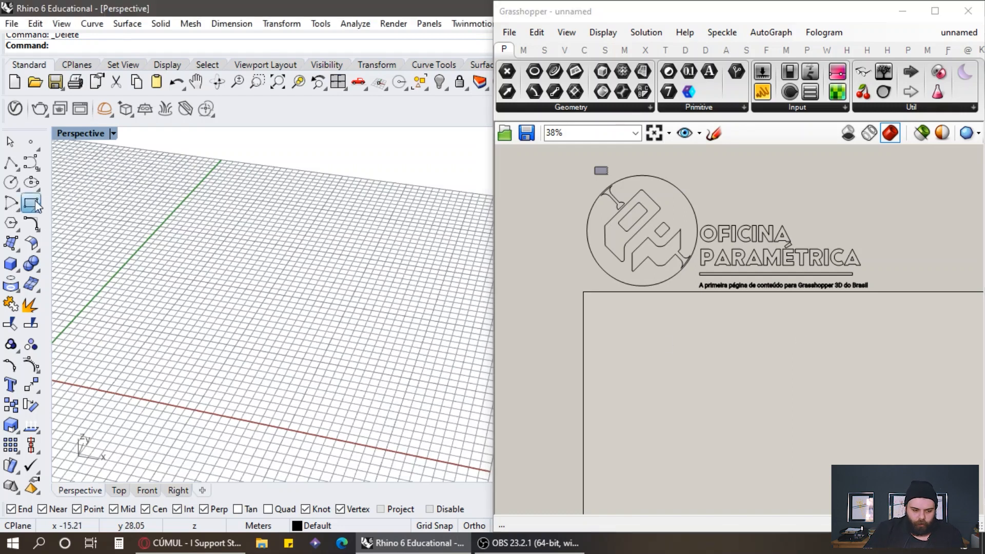
left_click(206, 380)
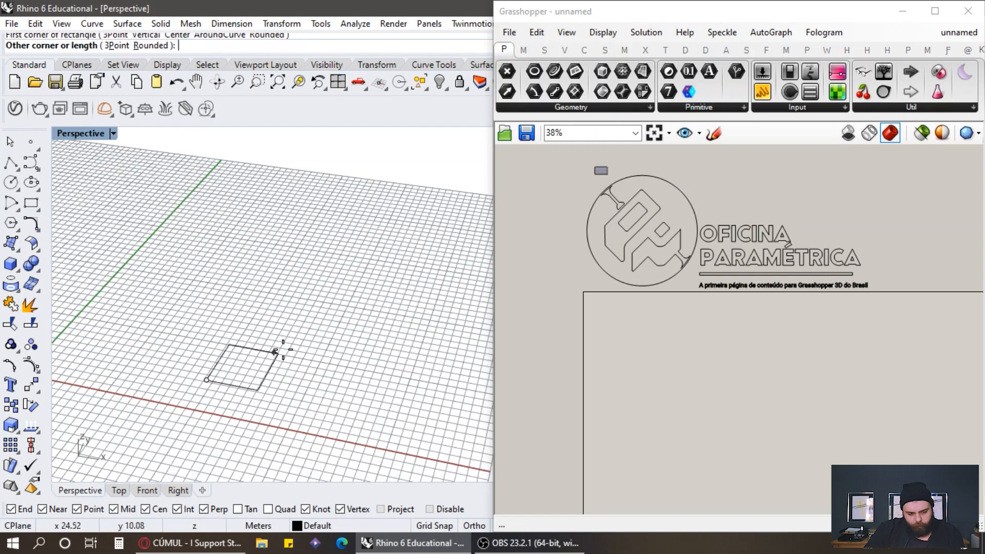
left_click(329, 335)
Duplicate the rectangle and shift the copy along X and Y so it overlaps only the original's far corner.
left_click_drag(361, 376, 300, 328)
scroll(343, 372, "up", 1)
left_click_drag(316, 368, 385, 384)
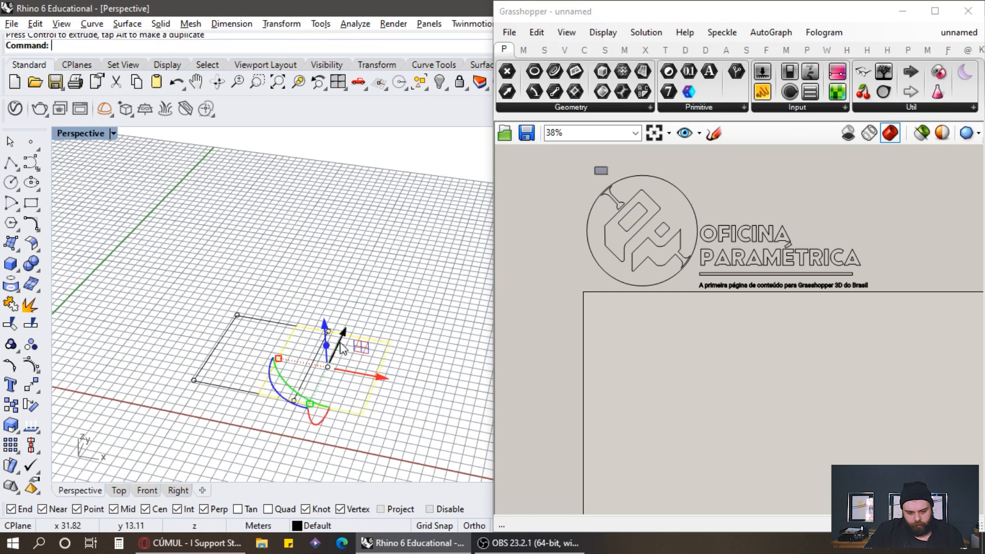
left_click_drag(337, 338, 354, 304)
left_click(382, 263)
scroll(288, 360, "up", 2)
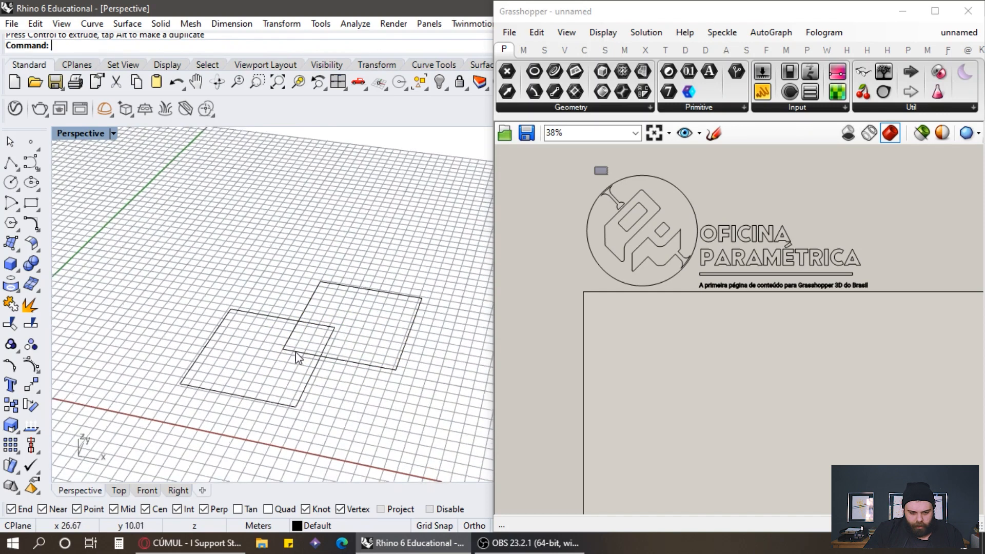
scroll(272, 344, "up", 1)
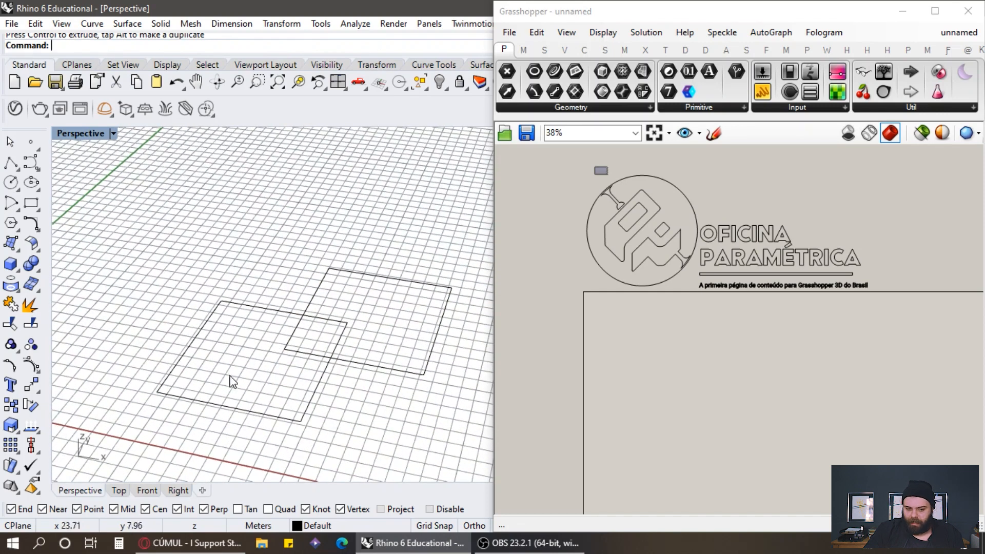
Move the copied rectangle closer to the original to enlarge their overlap.
left_click(367, 365)
left_click_drag(382, 291, 354, 305)
left_click(396, 251)
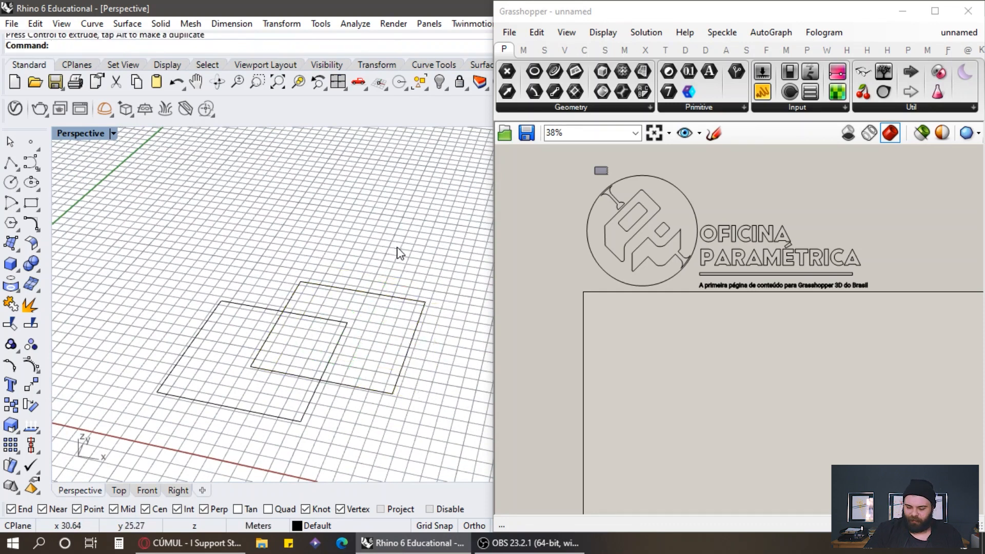
Draw a larger rectangle enclosing both overlapping ones, from the original's near outer corner to the copy's far outer corner.
left_click(31, 203)
left_click(155, 392)
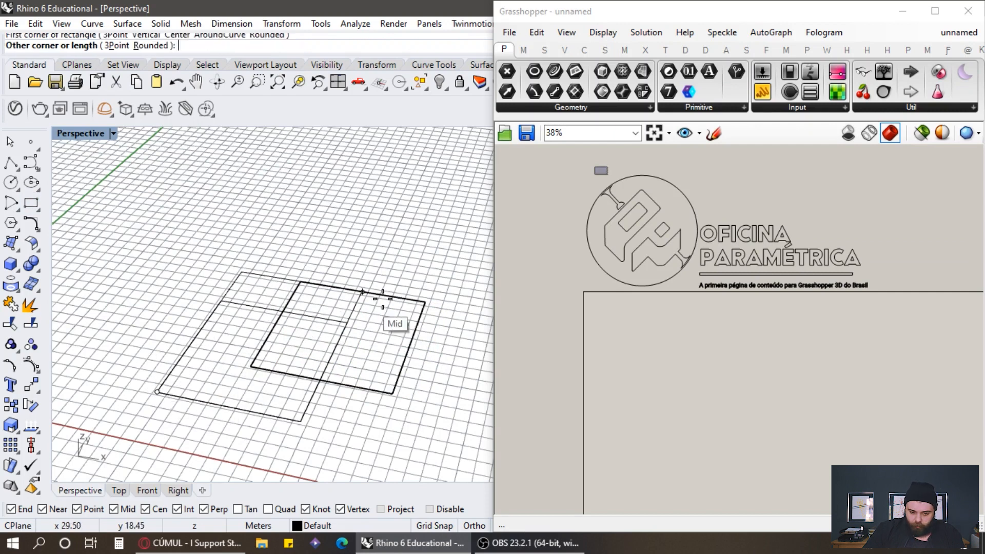
left_click(424, 304)
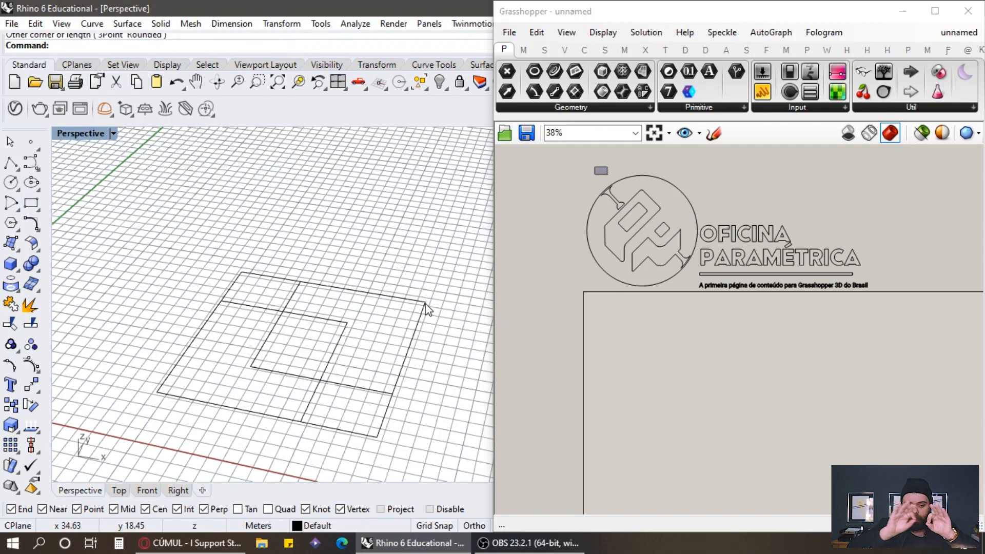
left_click(260, 276)
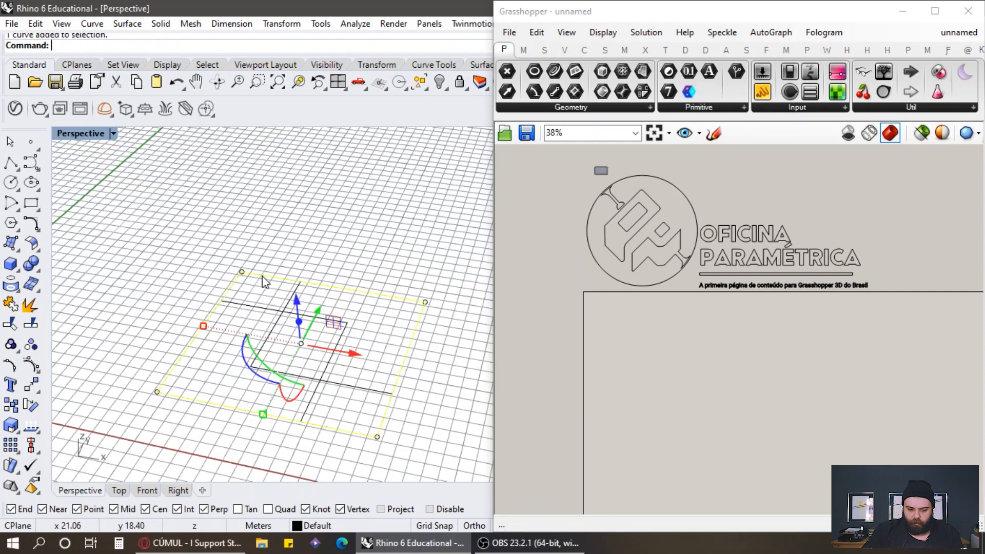
left_click(318, 217)
scroll(289, 329, "down", 1)
scroll(327, 313, "up", 1)
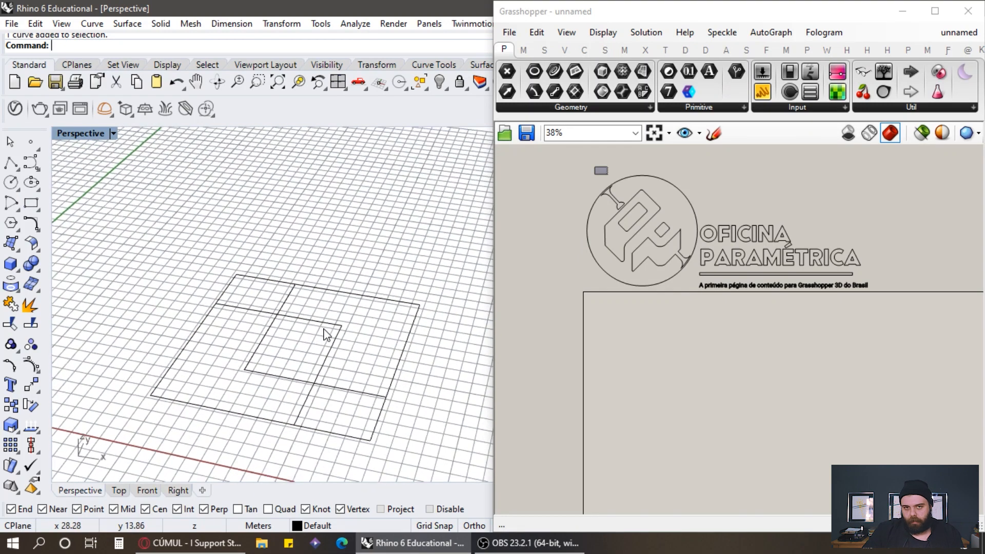
scroll(354, 318, "down", 1)
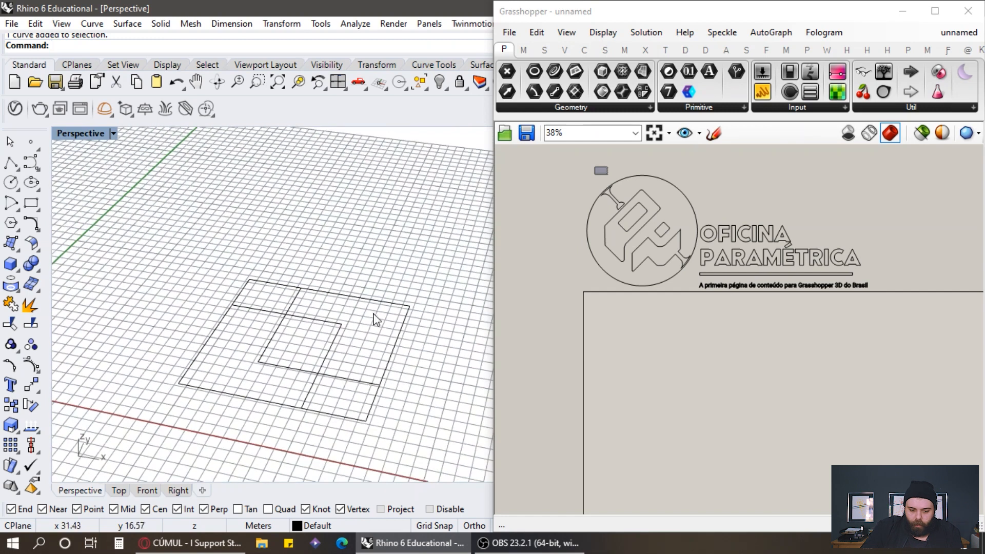
Add a Curve parameter to the Grasshopper canvas and reference the large enclosing rectangle in it.
double_click(630, 332)
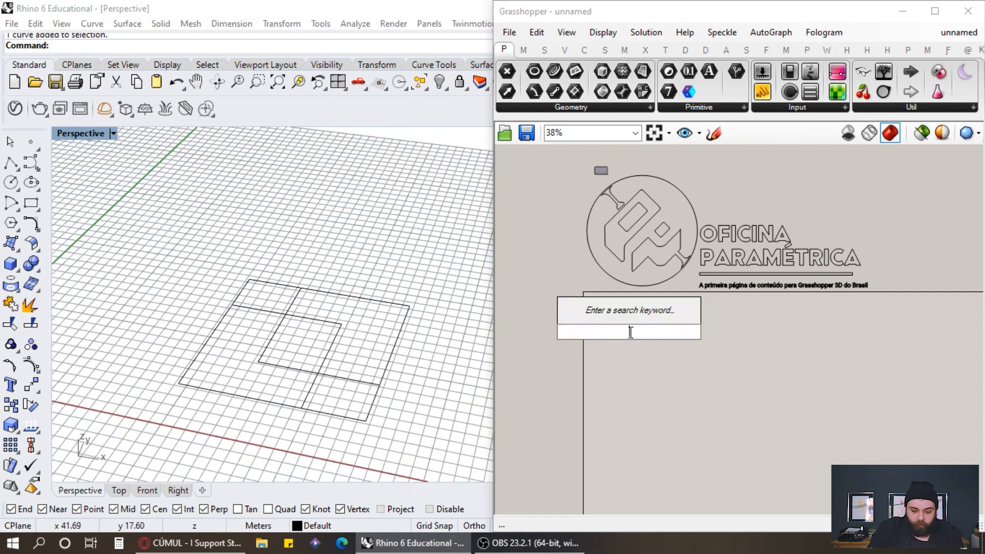
type("curve")
key("Return")
scroll(630, 333, "up", 5)
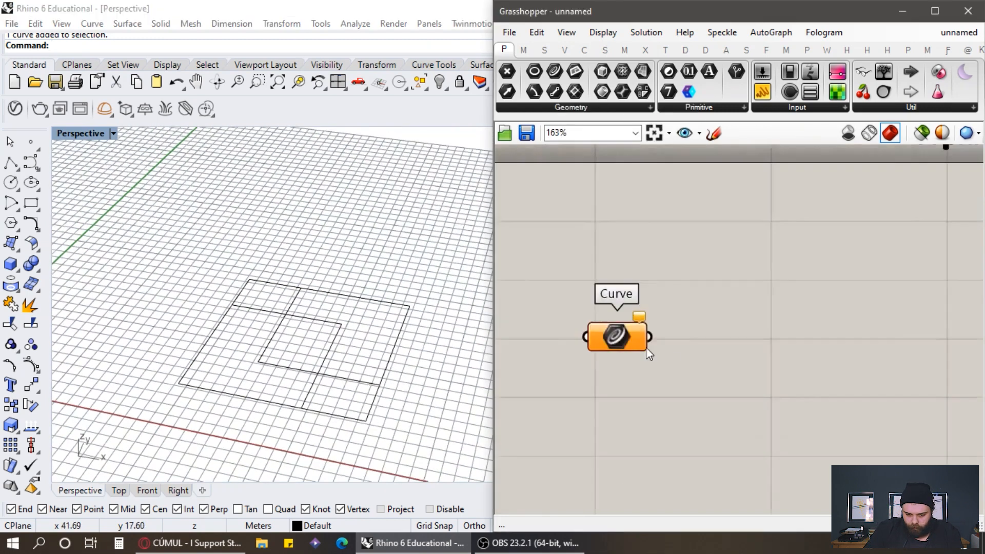
right_click(612, 280)
left_click(681, 415)
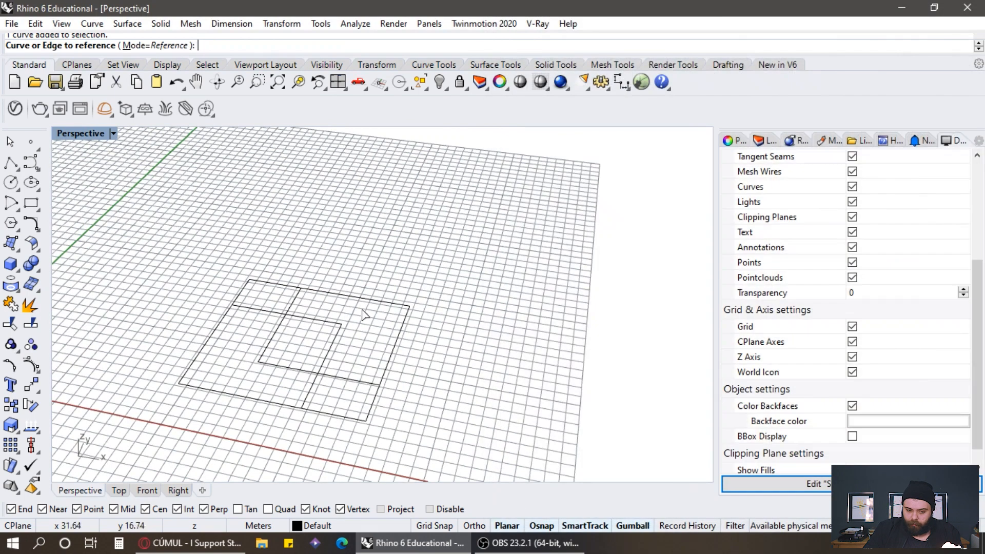
left_click(283, 286)
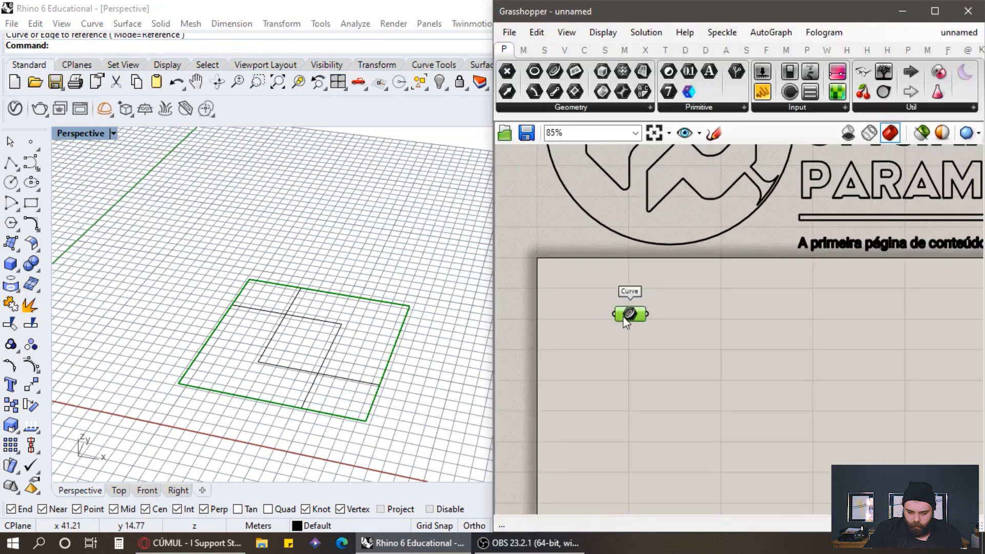
Duplicate the Curve parameter below the original, clear the copy's referenced values, and duplicate the emptied parameter once more.
left_click_drag(636, 327, 619, 394)
left_click(653, 375)
scroll(653, 376, "up", 3)
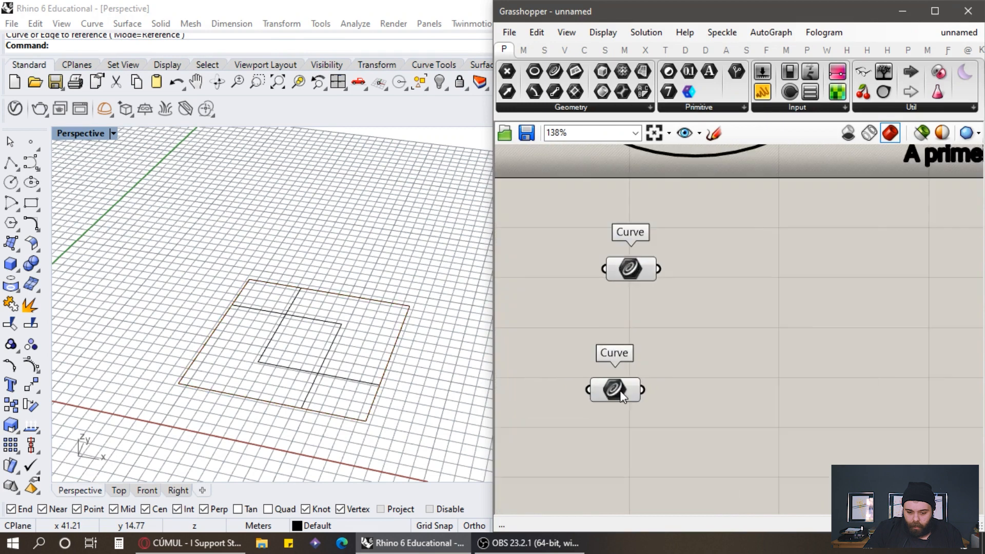
right_click(620, 267)
left_click(678, 468)
left_click_drag(618, 388, 623, 429)
Reference one of the two overlapping rectangles in each empty Curve parameter and space the three parameters evenly.
right_click(624, 428)
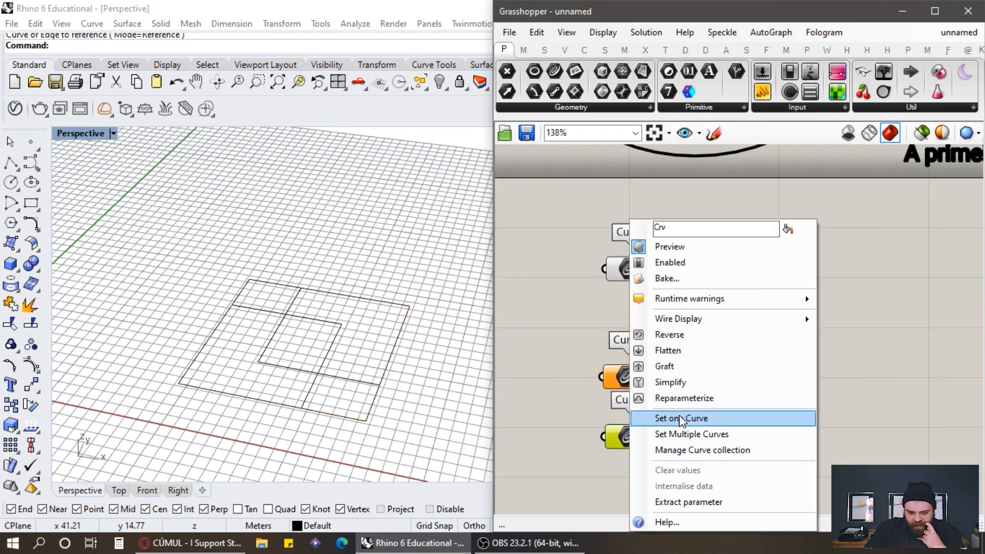
left_click(687, 416)
left_click(291, 306)
right_click(627, 436)
left_click(656, 420)
left_click(311, 393)
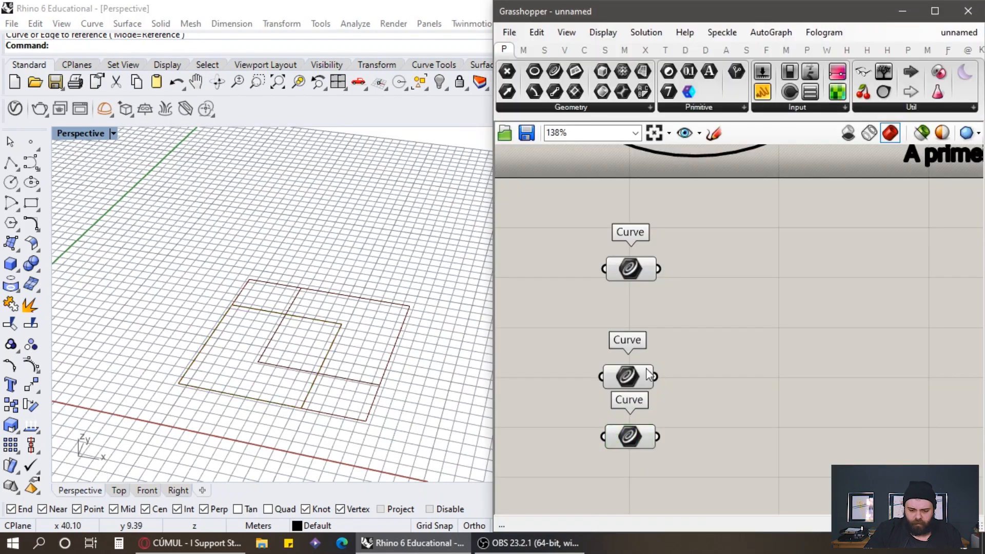
left_click_drag(641, 380, 644, 362)
left_click(700, 331)
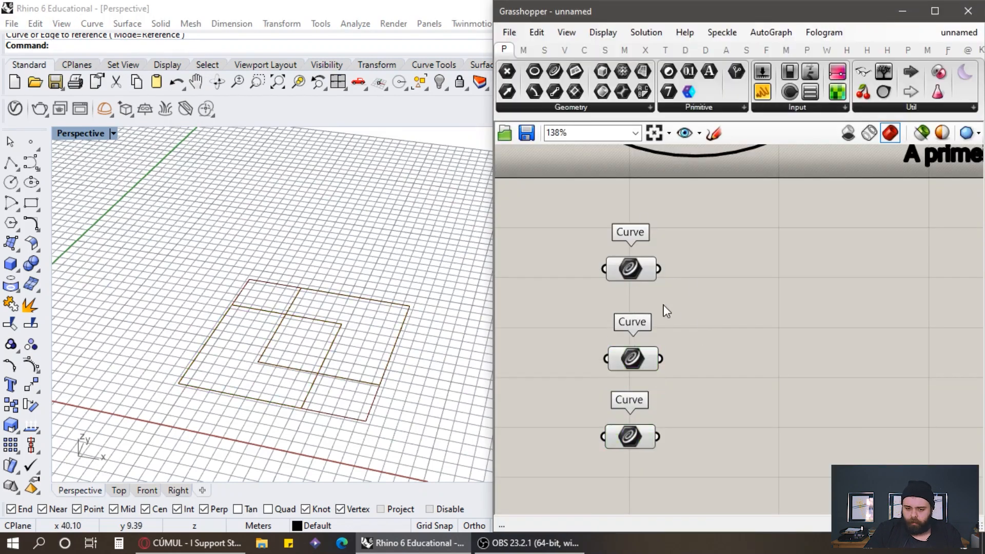
Add a Populate 2D component beside the three Curve parameters.
scroll(667, 302, "down", 2)
scroll(641, 273, "up", 2)
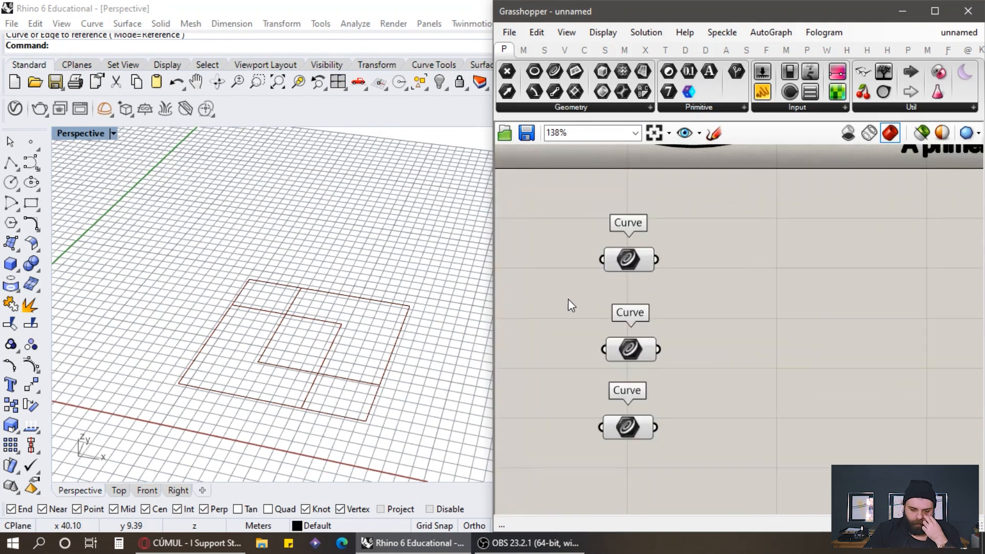
scroll(569, 298, "down", 3)
double_click(741, 329)
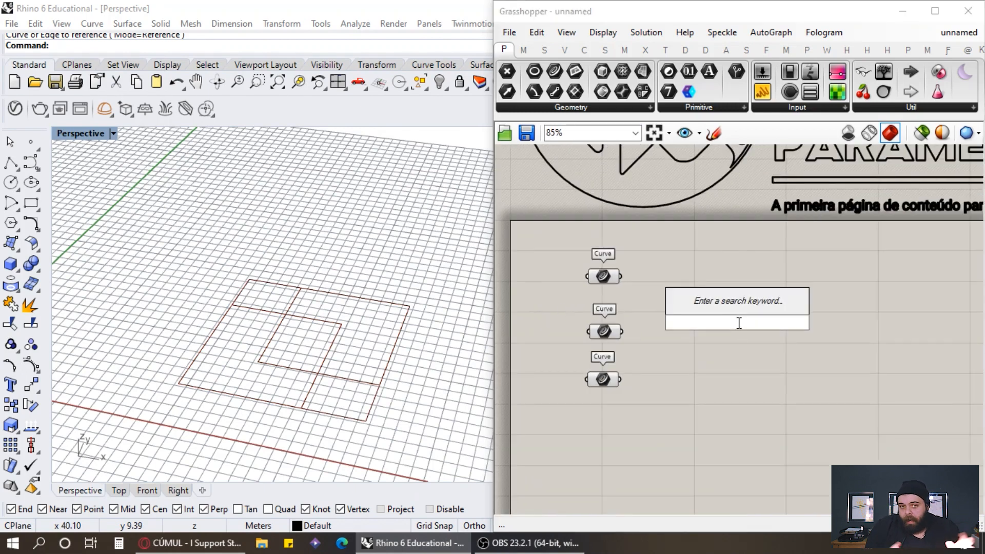
type("populate")
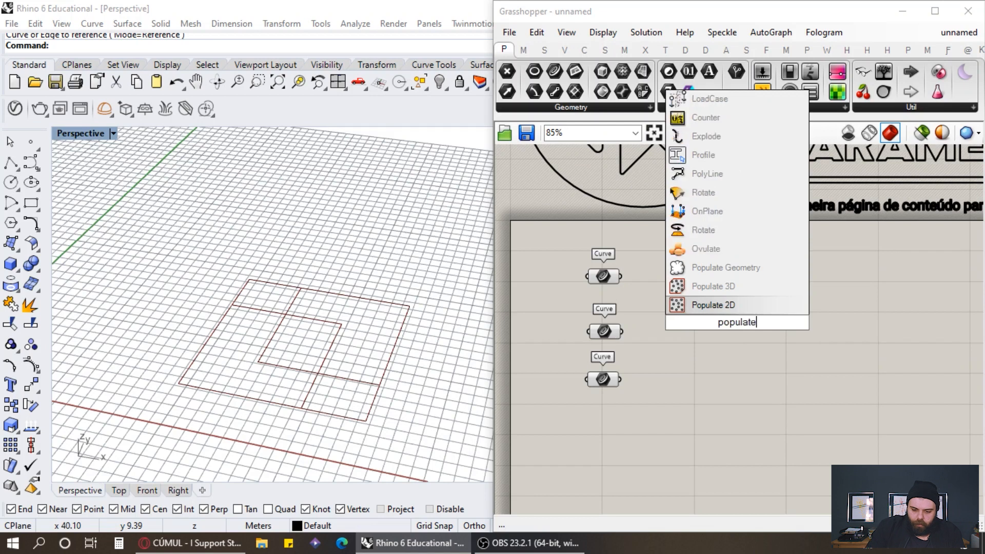
left_click(740, 306)
left_click_drag(740, 305, 743, 297)
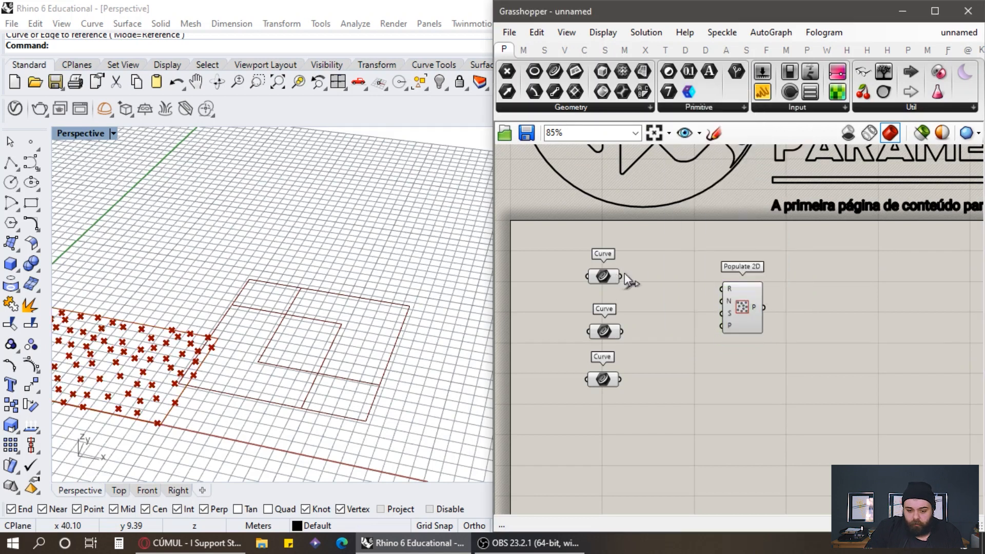
Connect the enclosing rectangle's Curve parameter to the R input of Populate 2D.
left_click(603, 276)
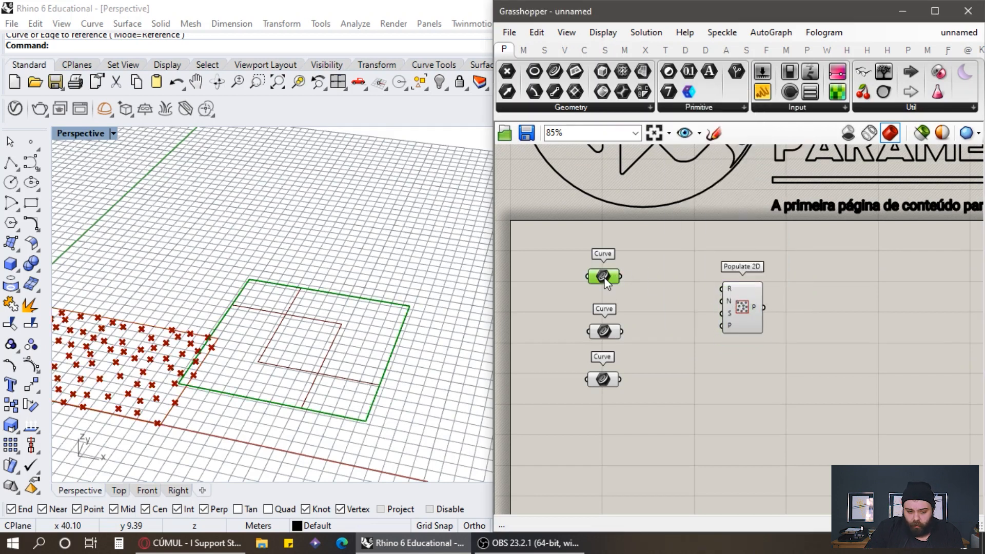
left_click_drag(663, 284, 727, 290)
left_click(799, 291)
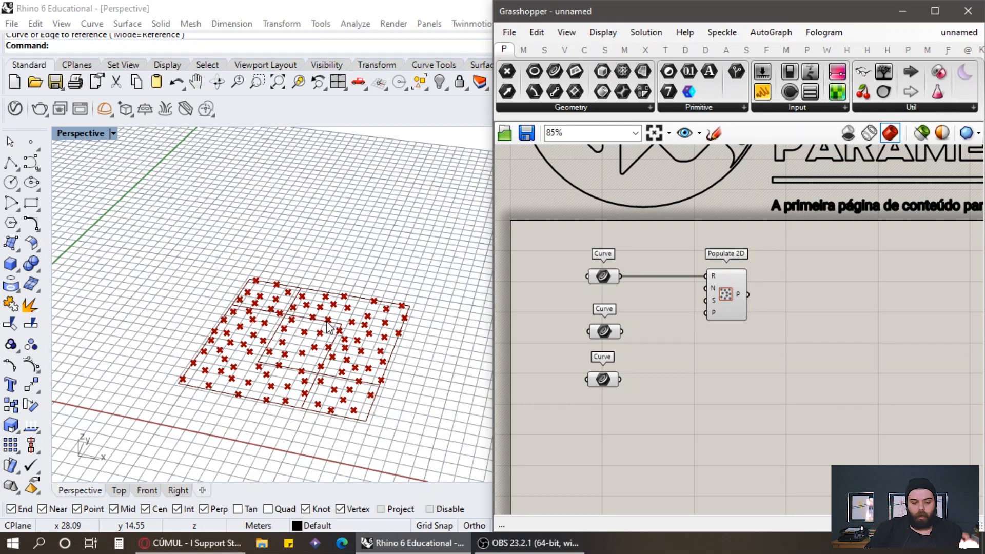
Highlight the second Curve's rectangle and switch to a maximized Top view framed on the populated rectangles.
left_click(603, 330)
right_click_drag(446, 359, 427, 357)
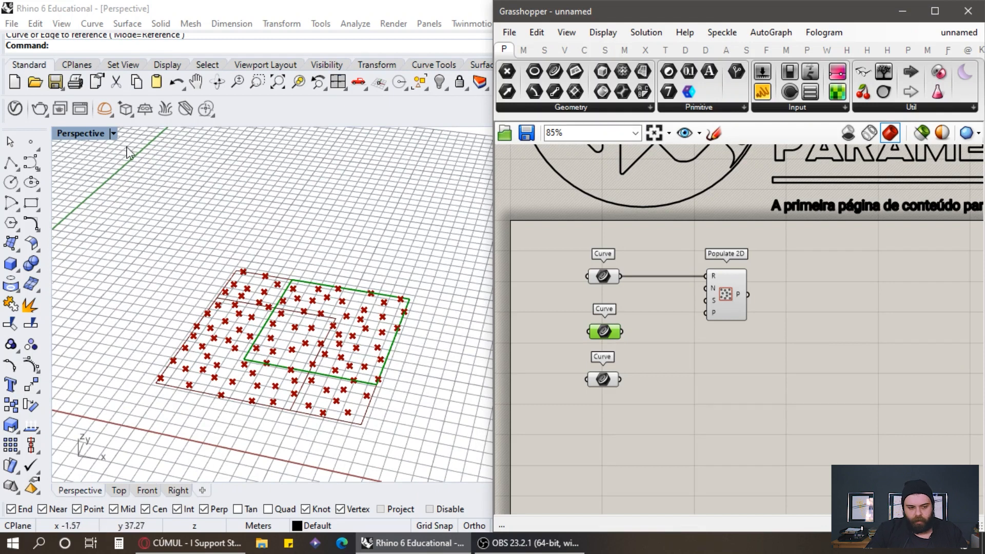
double_click(90, 133)
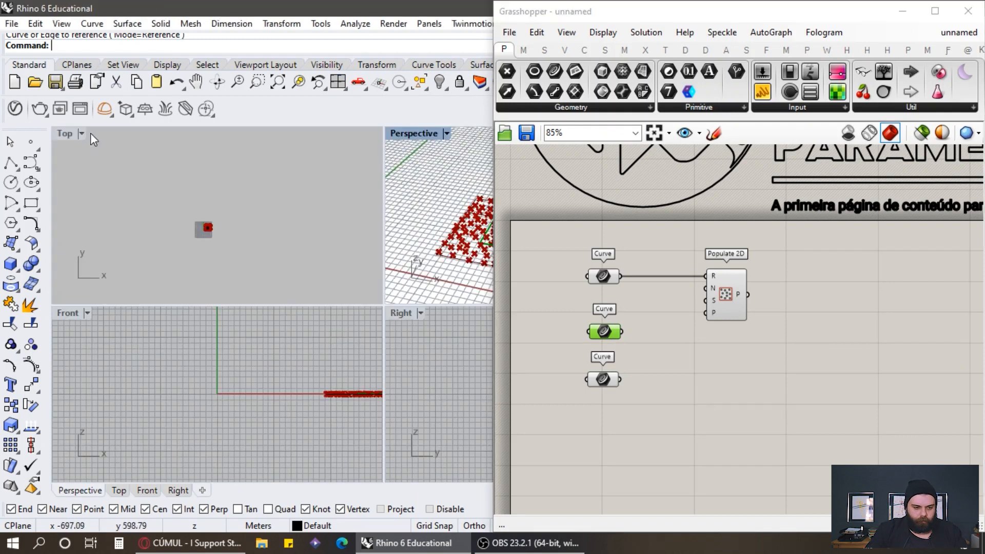
double_click(62, 132)
scroll(433, 325, "up", 5)
scroll(321, 266, "down", 3)
scroll(327, 255, "up", 5)
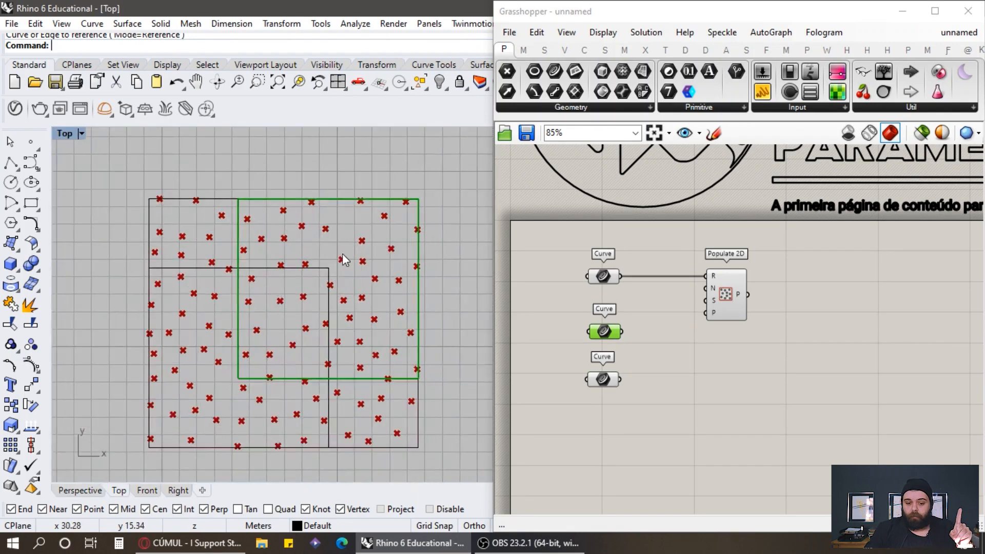
Move the two unconnected Curve parameters lower on the canvas and highlight each one's rectangle in the Top view.
left_click_drag(664, 423, 588, 325)
left_click_drag(609, 331, 619, 383)
left_click(634, 373)
left_click(620, 384)
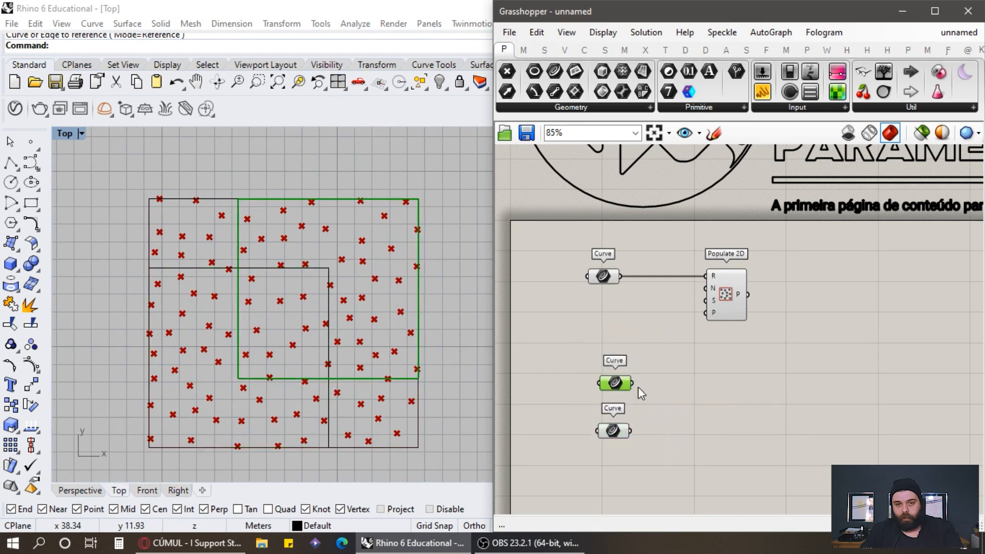
left_click(619, 431)
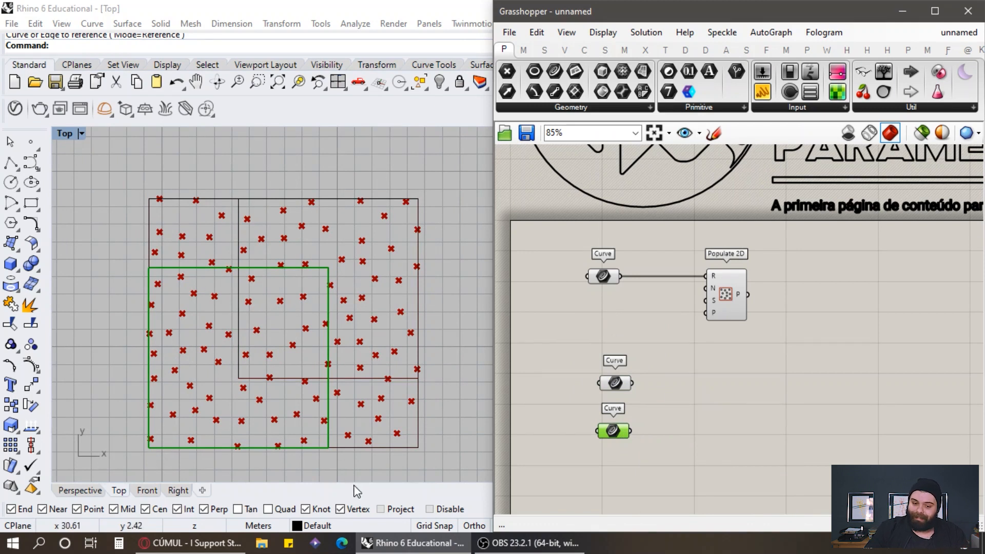
left_click(661, 408)
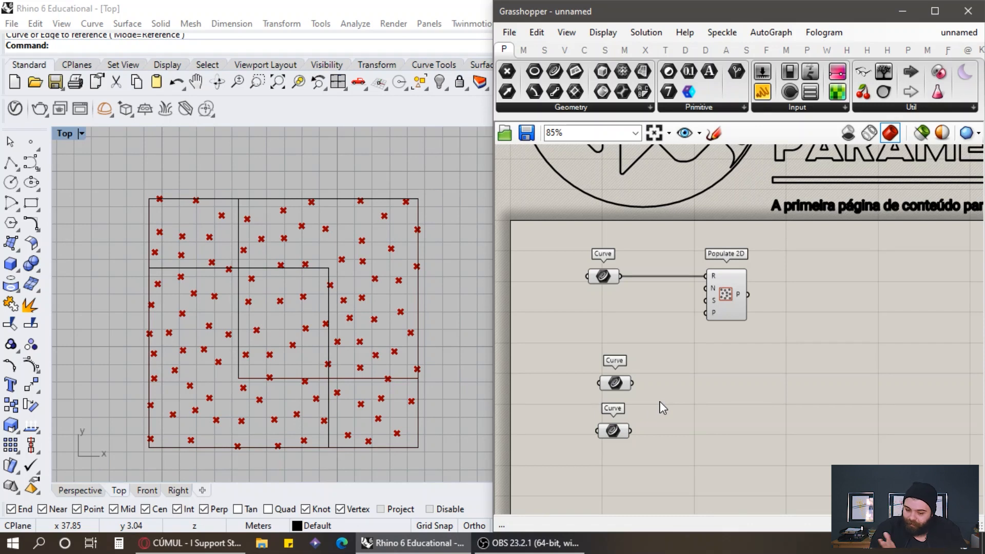
Move Populate 2D closer to its connected Curve parameter and highlight both overlapping rectangles through their Curve parameters.
scroll(682, 359, "up", 3)
left_click_drag(684, 241, 638, 231)
left_click(767, 288)
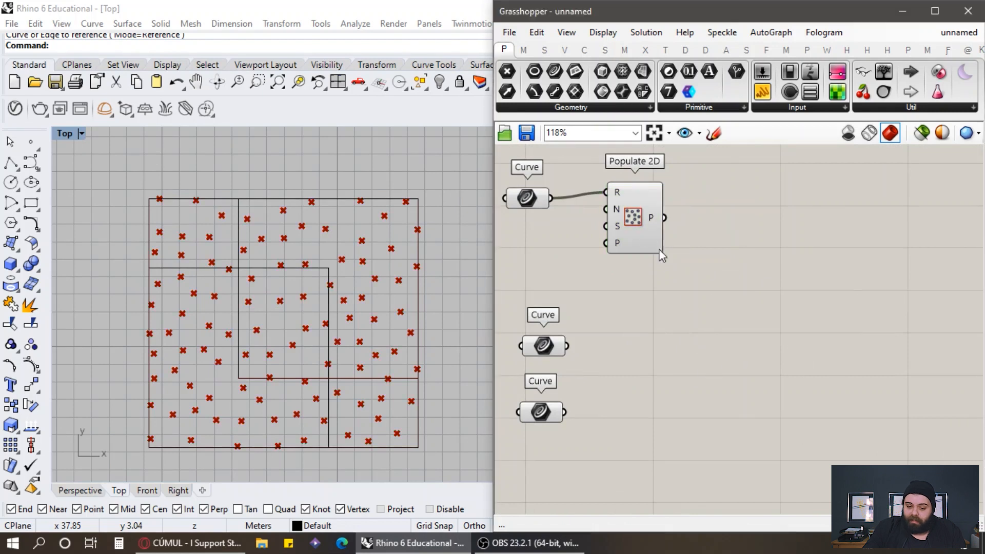
left_click(639, 218)
left_click_drag(637, 477, 550, 341)
left_click_drag(665, 466, 506, 304)
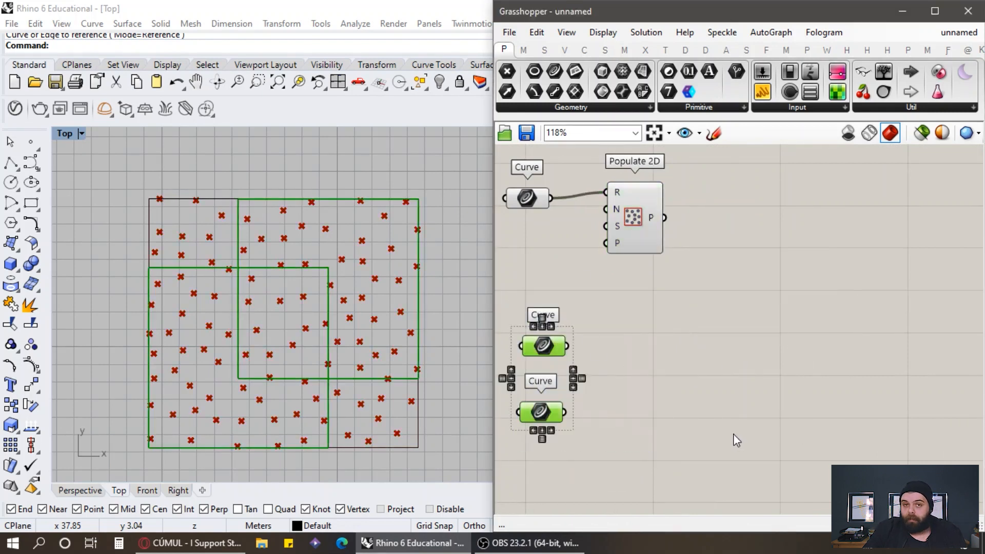
Add a Point In Curve component on the empty canvas beyond the two unconnected Curve parameters.
double_click(756, 346)
type("p")
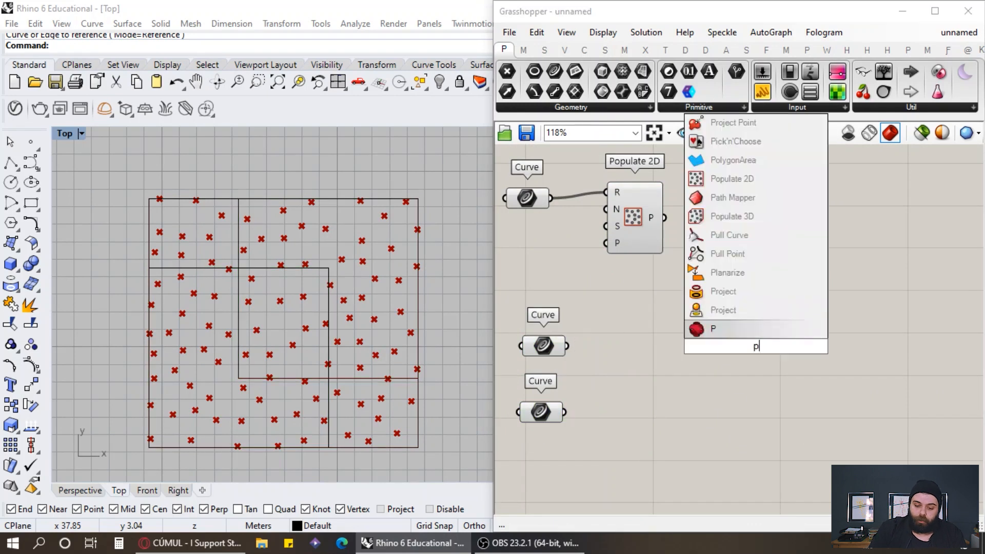
type("oint in curve")
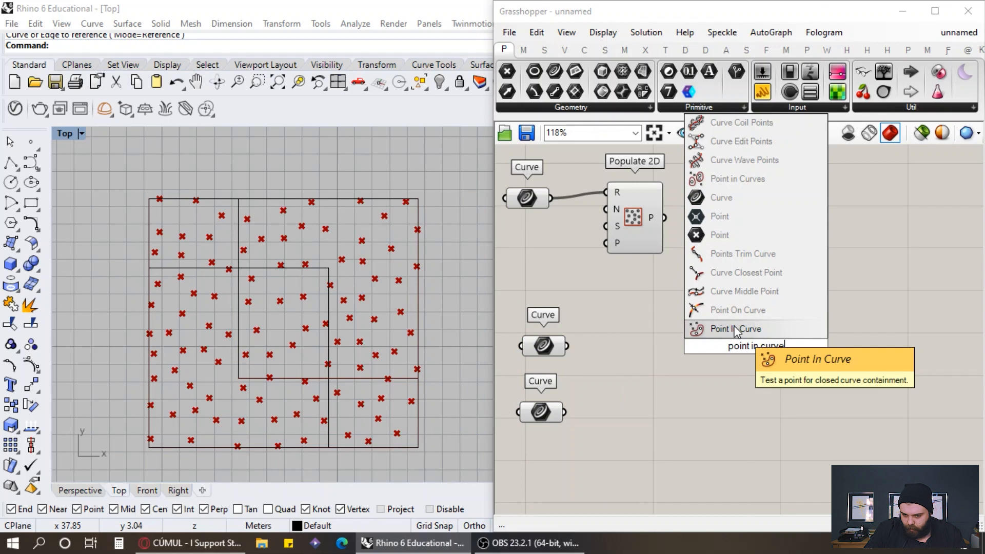
left_click(736, 329)
left_click_drag(751, 349, 794, 326)
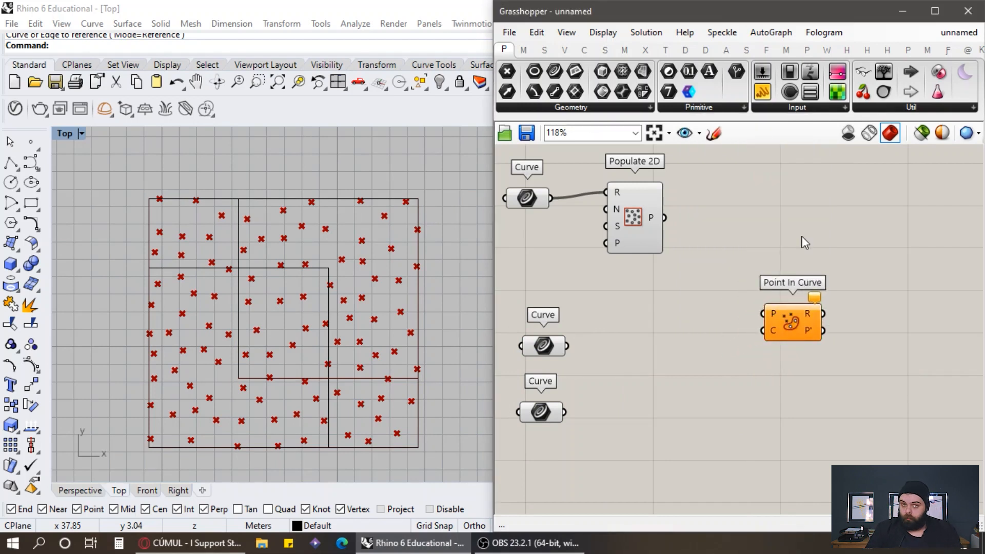
Move the upper unconnected Curve beside Point In Curve, then wire Populate 2D's points to its P input and that Curve to C.
left_click(633, 229)
left_click_drag(547, 358, 668, 345)
left_click(681, 317)
left_click_drag(664, 217, 763, 313)
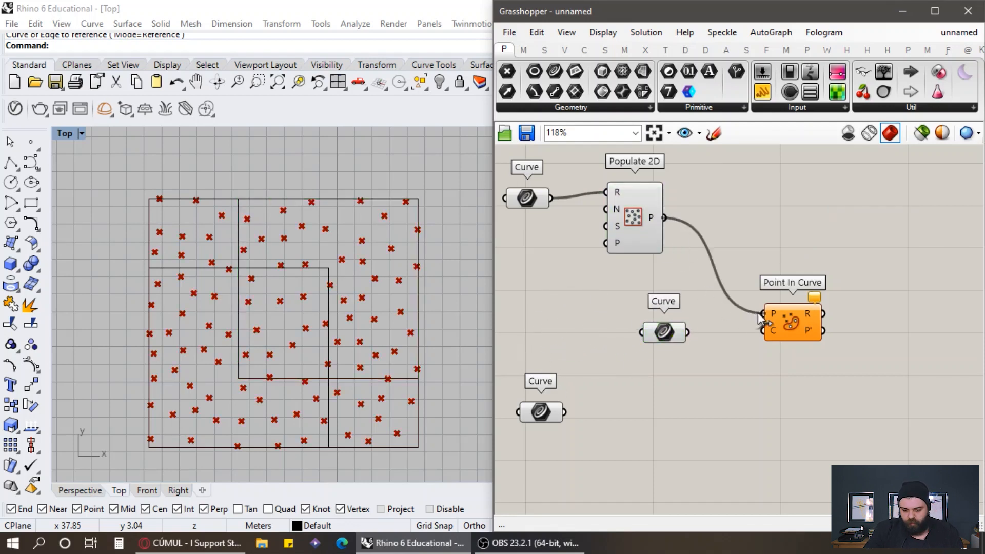
left_click_drag(687, 332, 763, 331)
scroll(696, 328, "down", 2)
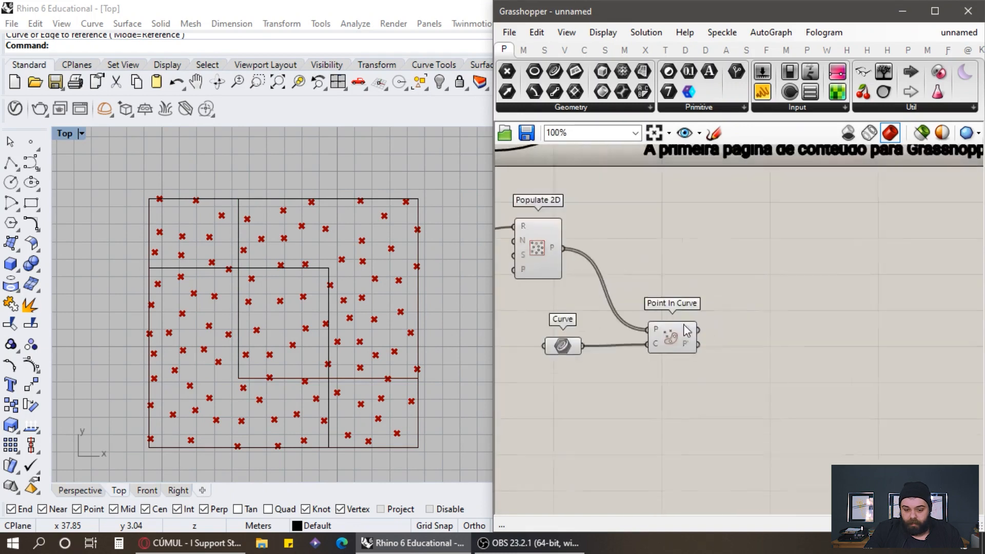
Add a panel beside Point In Curve, connect it to the R output, and inspect the Relationship output's description.
left_click(536, 248)
left_click(761, 93)
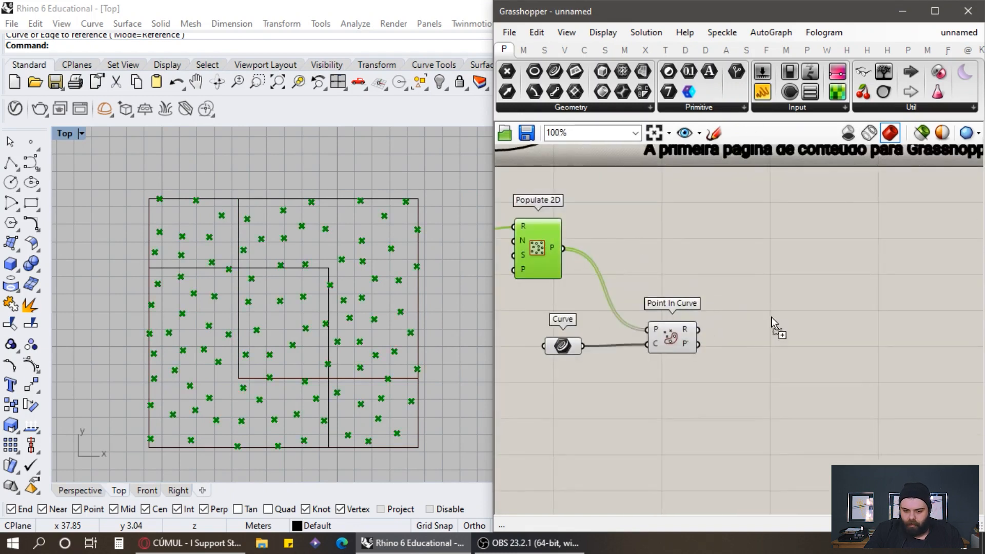
left_click(763, 301)
left_click_drag(698, 330, 711, 296)
left_click(728, 306)
scroll(745, 306, "up", 4)
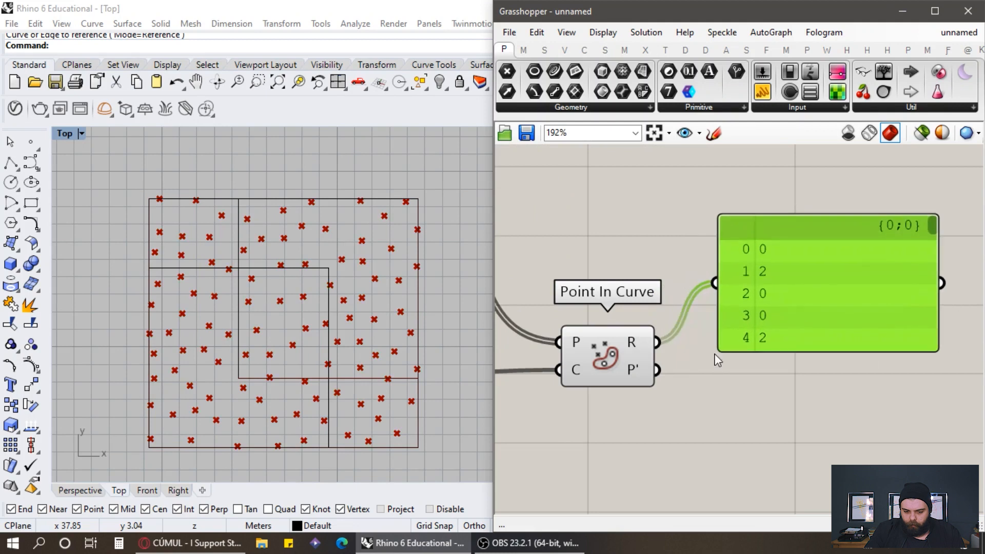
left_click_drag(715, 286, 716, 286)
left_click_drag(657, 343, 715, 285)
mouse_move(627, 341)
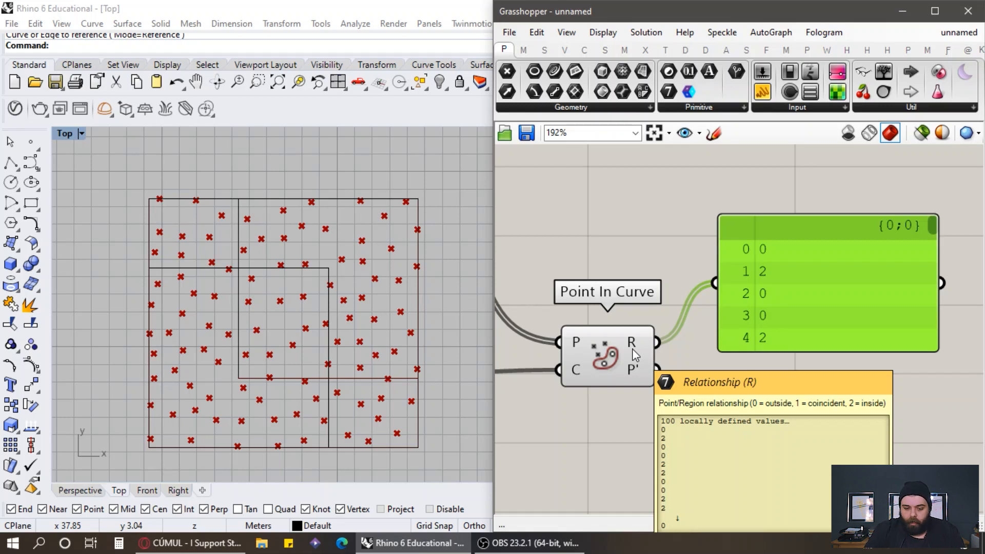
Add a second panel above Point In Curve and connect Populate 2D's P output to it to list the point coordinates.
scroll(658, 335, "down", 3)
left_click_drag(640, 356, 635, 352)
left_click_drag(775, 309, 776, 286)
scroll(730, 260, "up", 3)
scroll(908, 264, "down", 3)
left_click(548, 250)
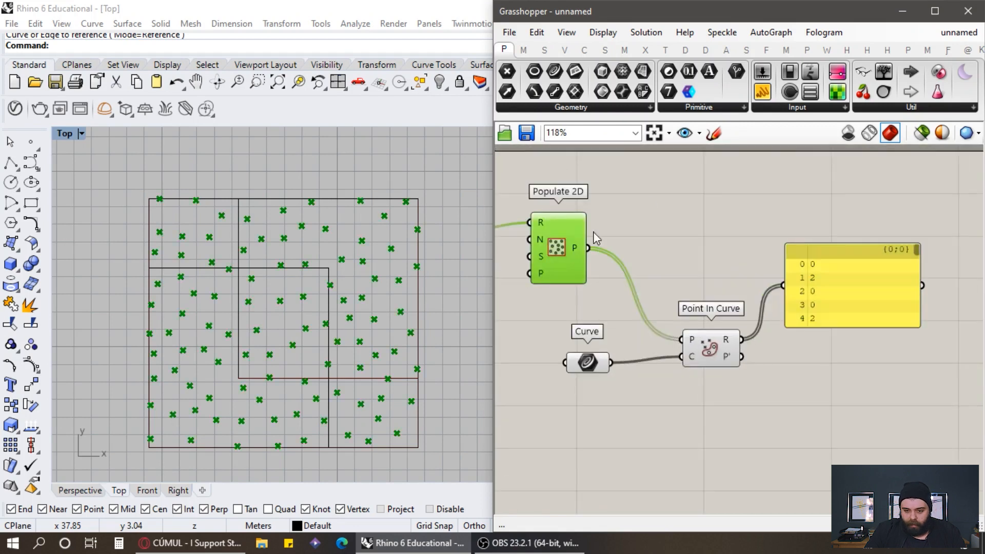
left_click_drag(762, 92, 686, 235)
left_click_drag(588, 248, 651, 216)
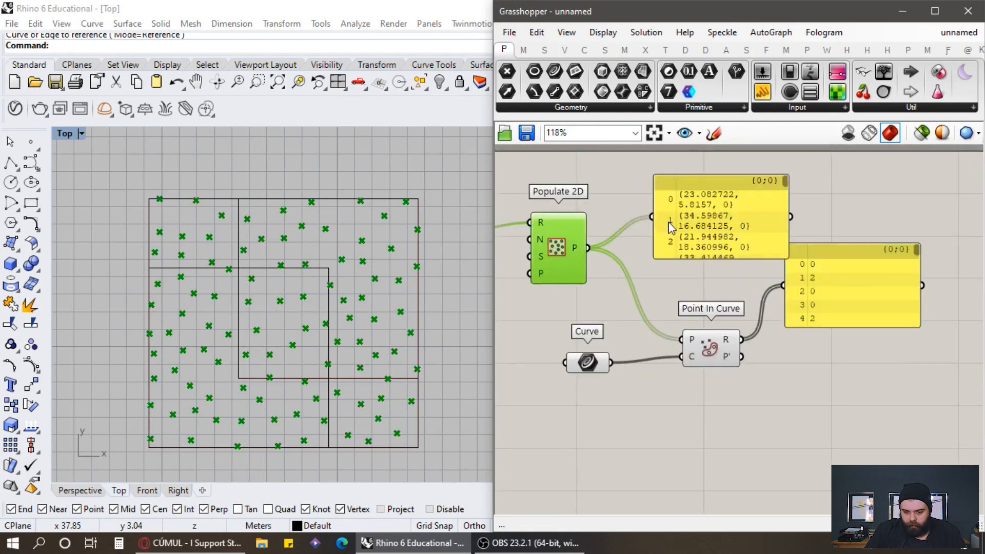
scroll(666, 200, "up", 3)
scroll(717, 258, "down", 3)
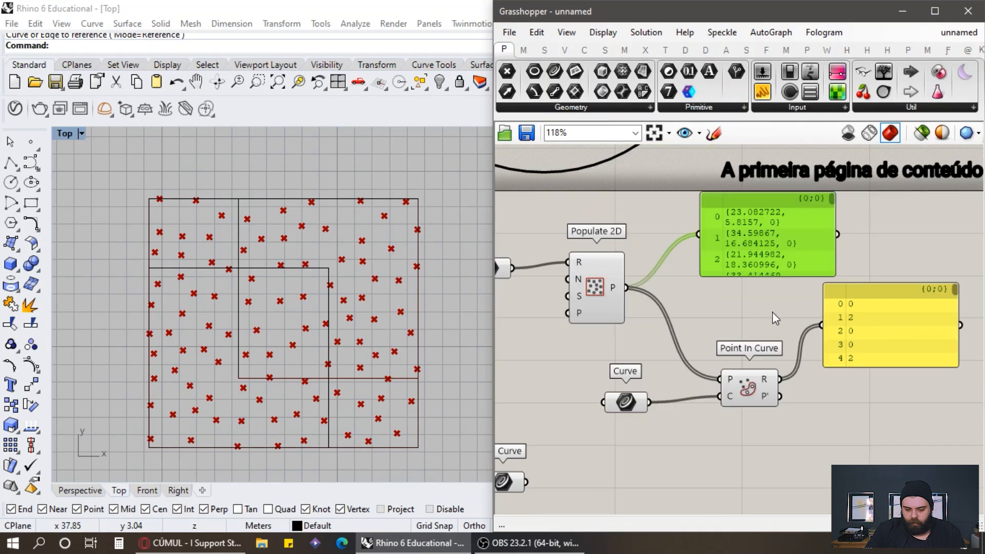
Add a List Item component between the two panels and connect Populate 2D's P output to its L input.
double_click(748, 298)
type("list")
key("Down")
key("Return")
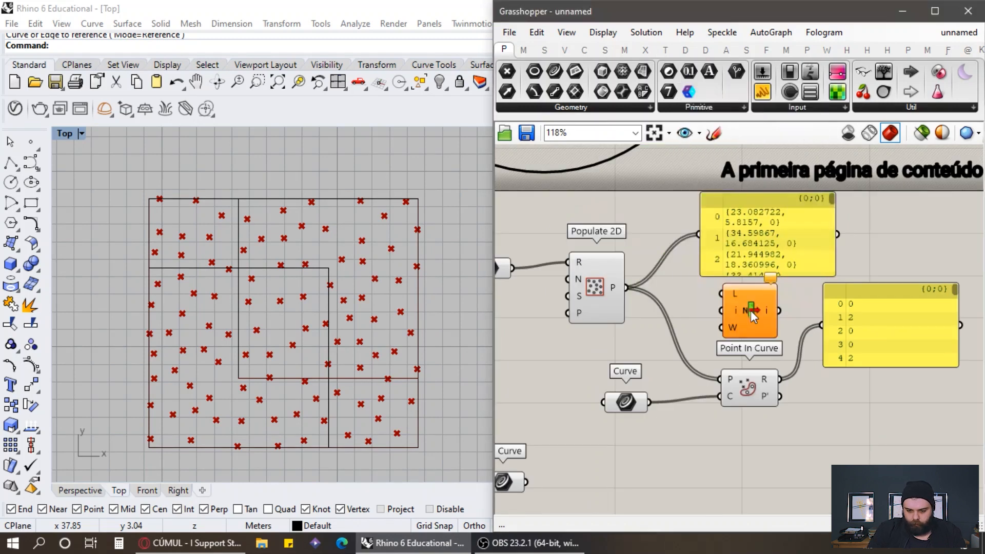
left_click_drag(627, 288, 733, 306)
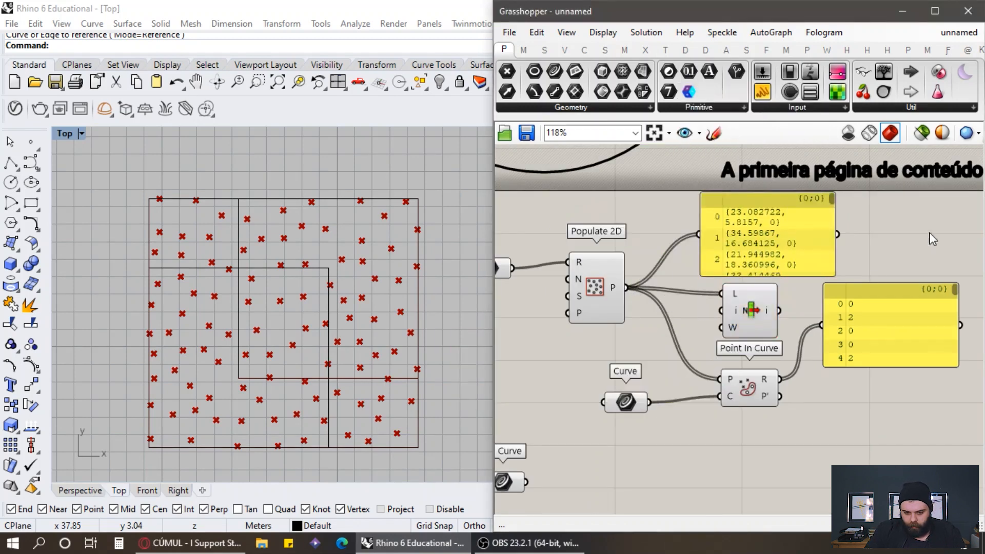
scroll(926, 234, "up", 2)
double_click(609, 338)
type("//")
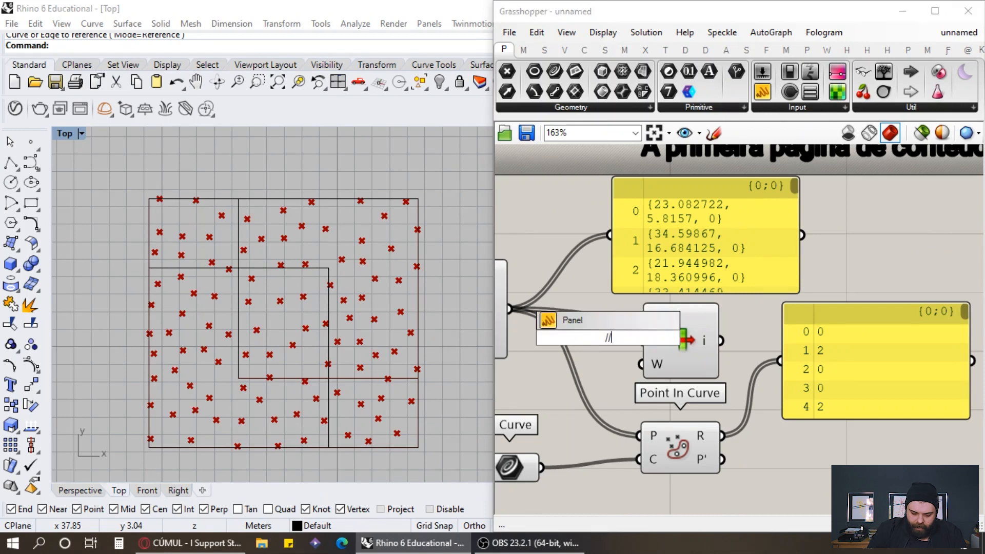
key("Return")
left_click(595, 336)
key("Delete")
Add a number slider beside the List Item component.
double_click(586, 365)
type("number slider")
key("Return")
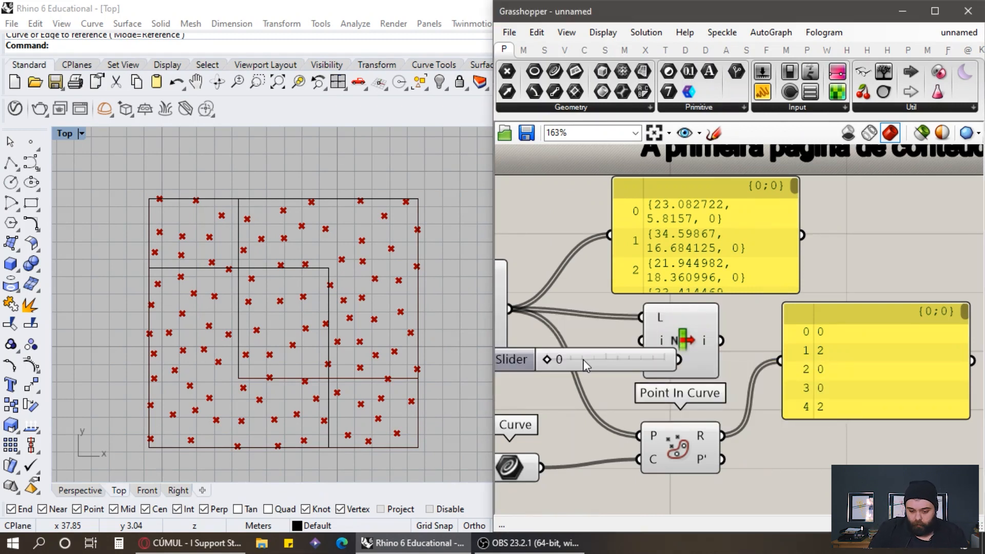
Move the Curve, Point In Curve and results panel lower, shift List Item away from the slider, and connect the slider to input i.
scroll(601, 331, "down", 4)
left_click_drag(712, 419, 563, 361)
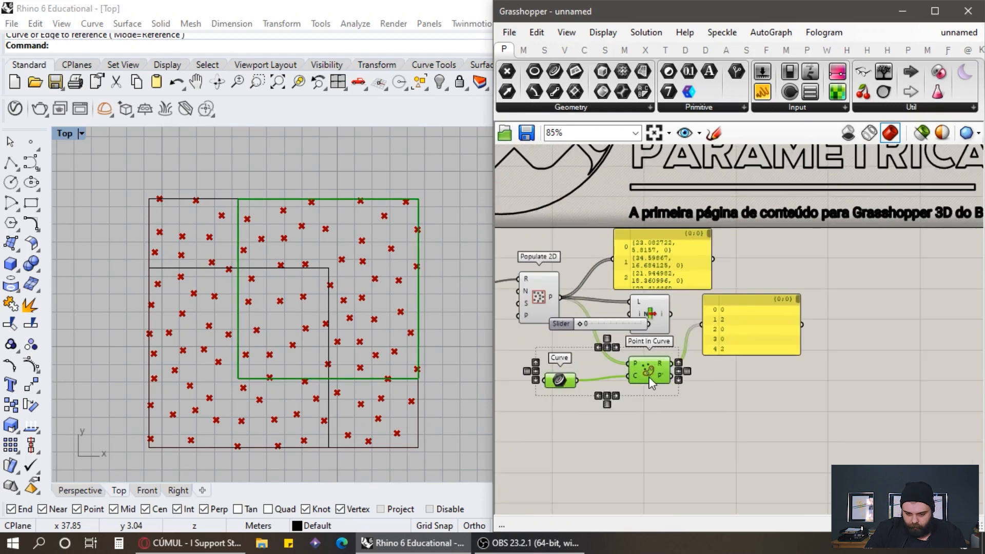
left_click_drag(649, 377, 643, 428)
left_click(773, 319)
left_click_drag(775, 325, 801, 383)
left_click_drag(661, 308, 709, 308)
left_click_drag(617, 325, 677, 315)
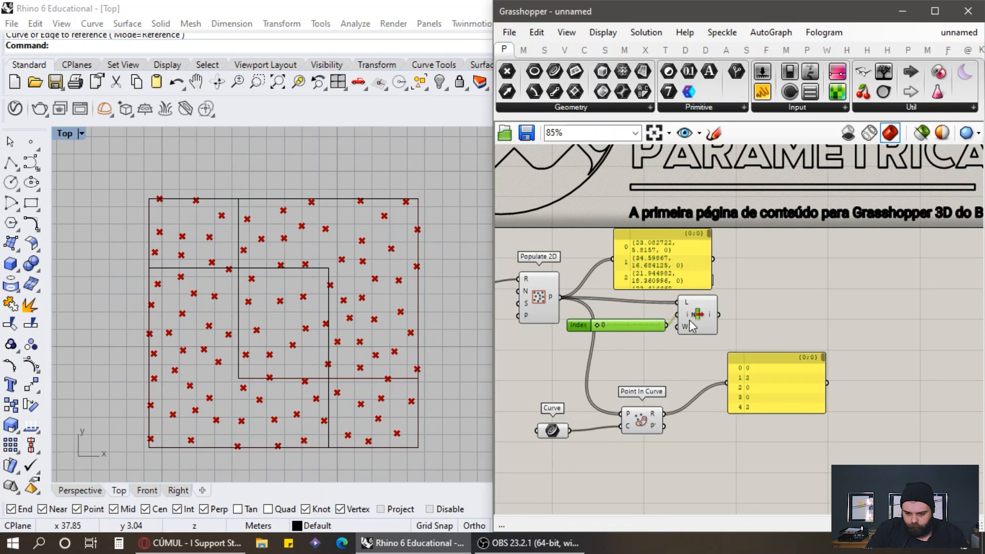
Add a panel beside List Item, connect it to the i output, and widen it to fit the coordinates on one line.
left_click_drag(765, 81, 798, 302)
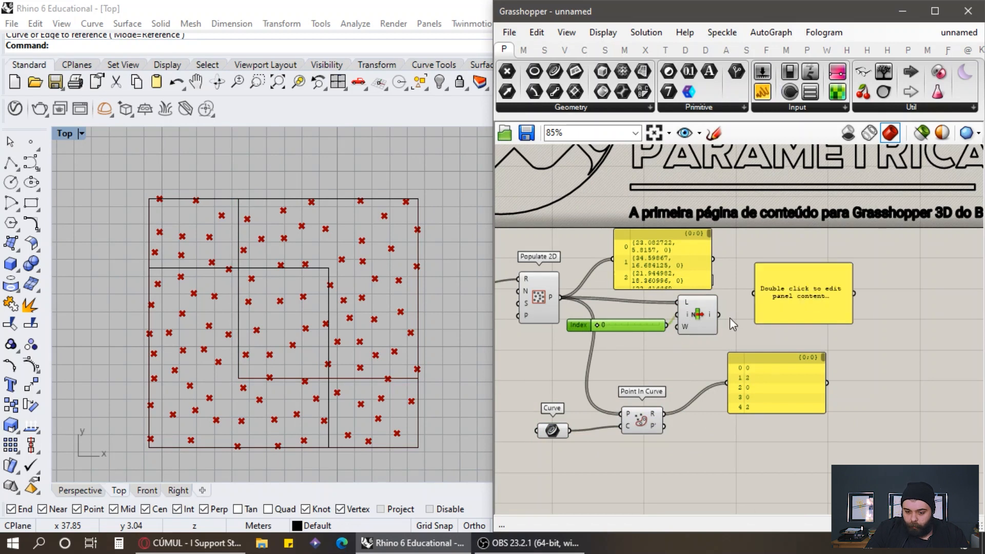
left_click(700, 315)
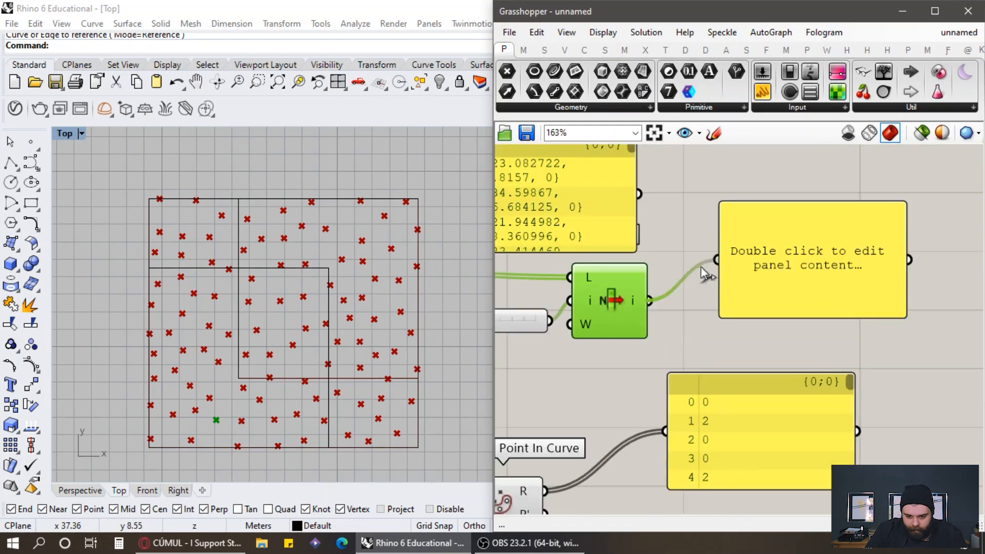
left_click_drag(701, 267, 699, 265)
scroll(677, 254, "down", 4)
scroll(774, 276, "up", 2)
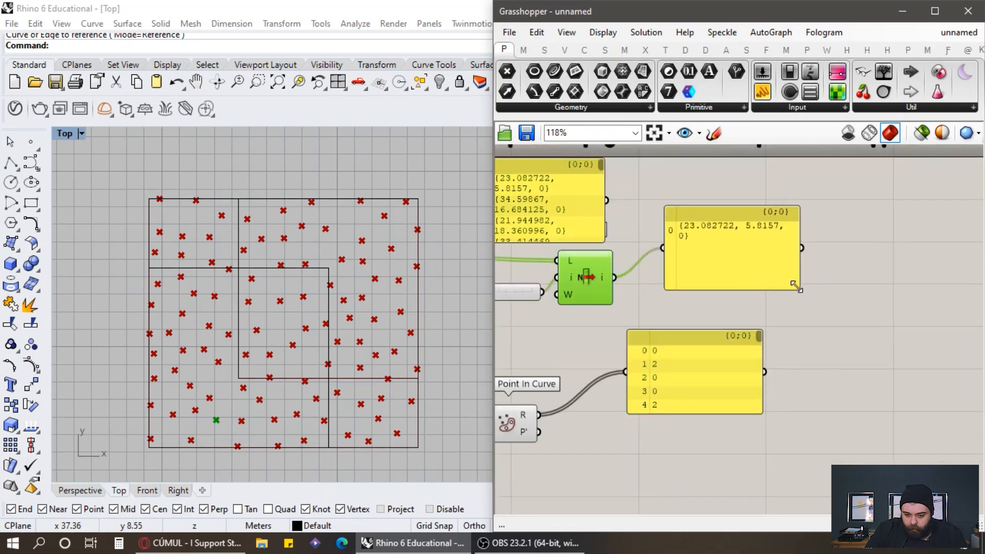
left_click_drag(793, 285, 832, 269)
scroll(831, 270, "down", 5)
scroll(744, 277, "up", 4)
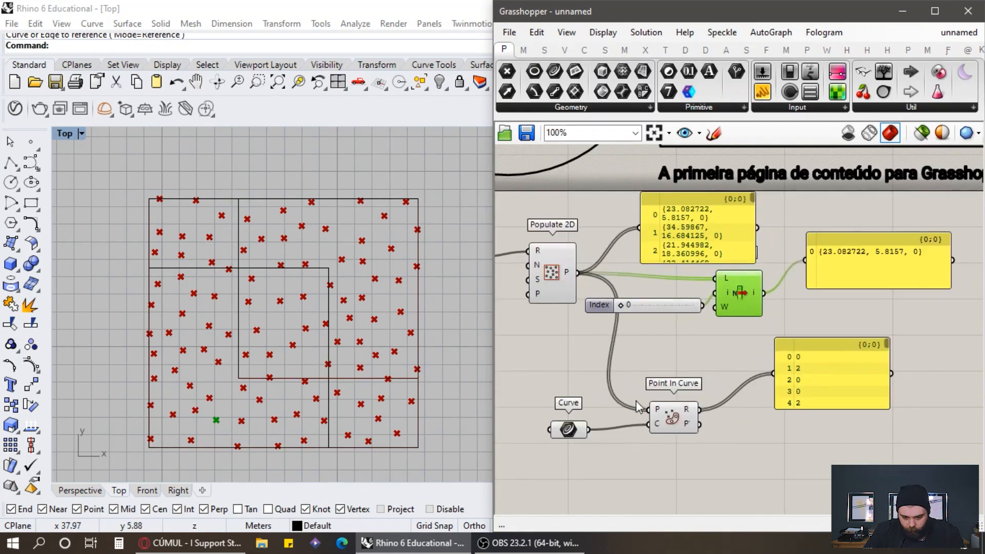
Highlight the tested rectangle through its Curve parameter and examine the relationship values in Point In Curve's results panel.
left_click(569, 435)
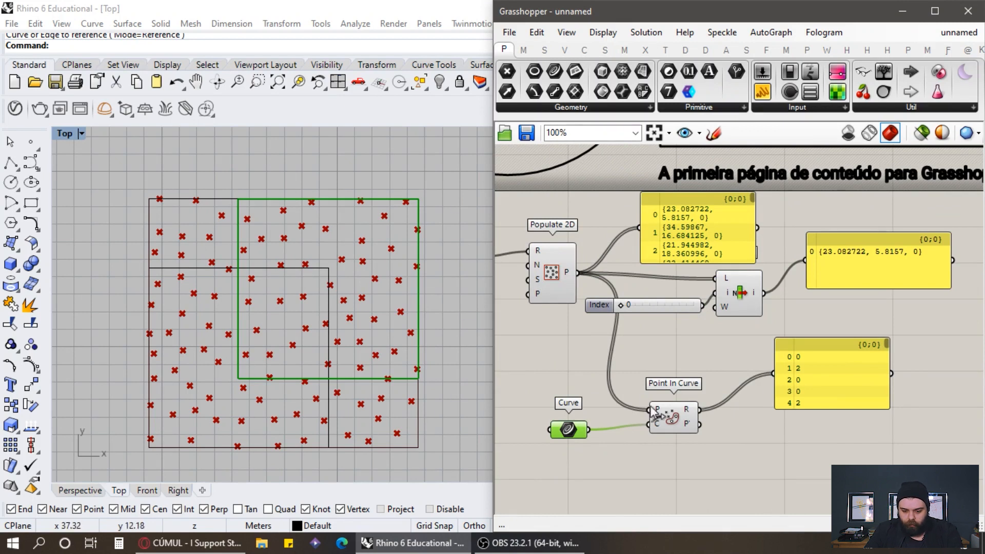
left_click_drag(679, 409, 681, 414)
left_click(827, 382)
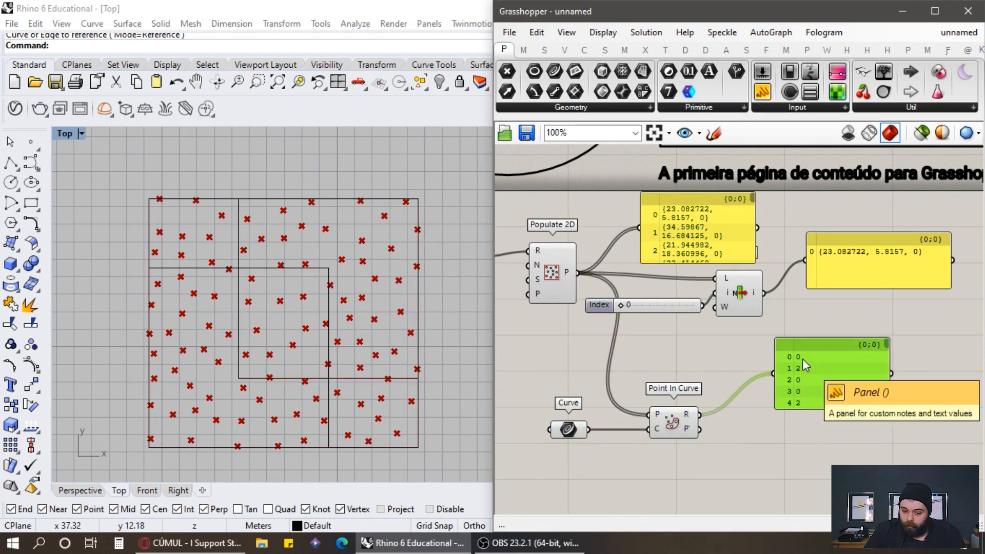
mouse_move(689, 420)
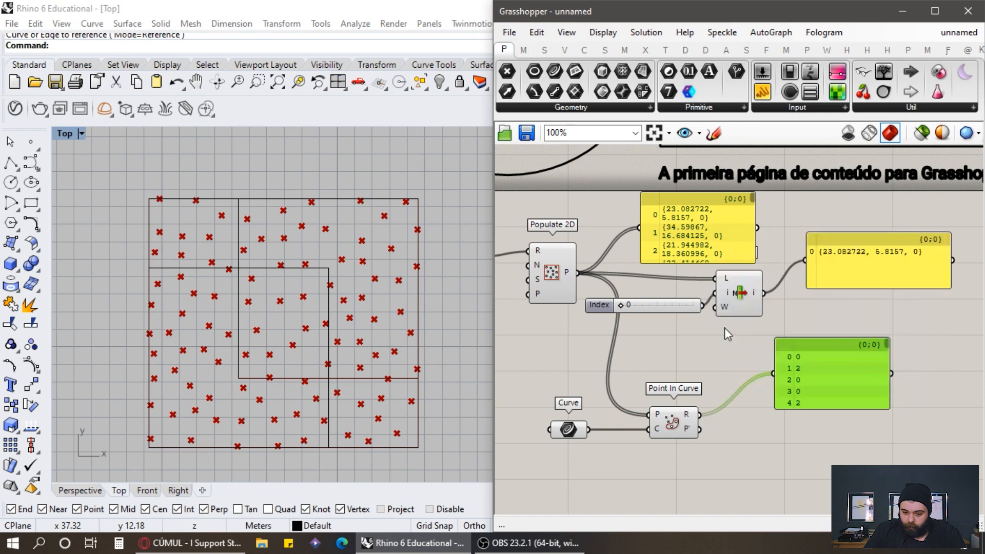
Highlight the List Item point and step the Index slider to 1 and 2, comparing each point with its relationship value.
left_click(737, 296)
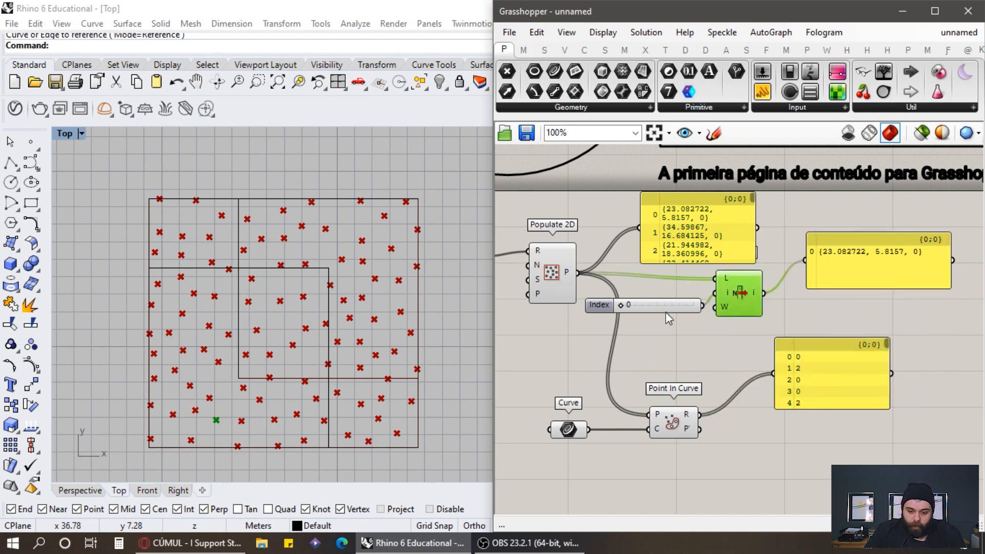
scroll(622, 308, "up", 3)
left_click_drag(621, 303, 623, 302)
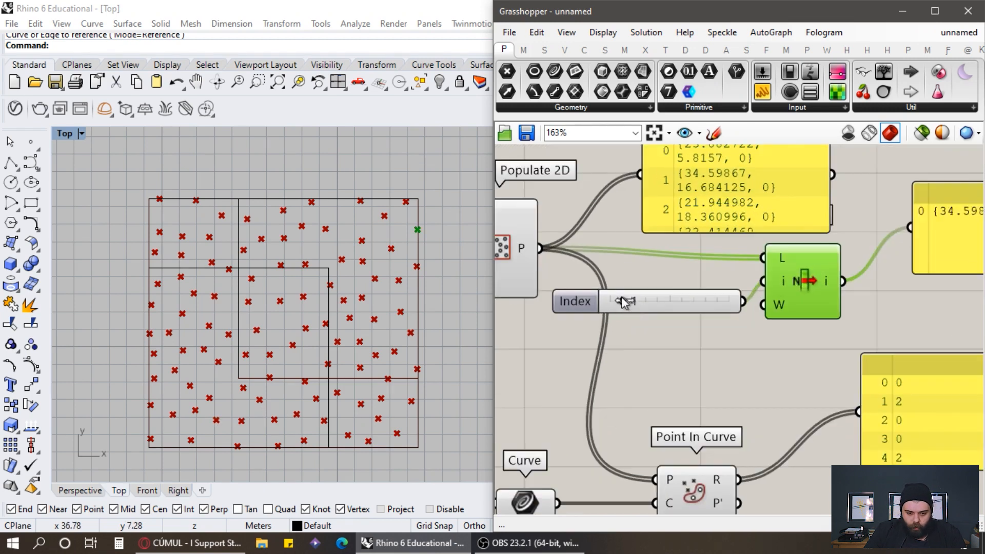
scroll(614, 247, "down", 2)
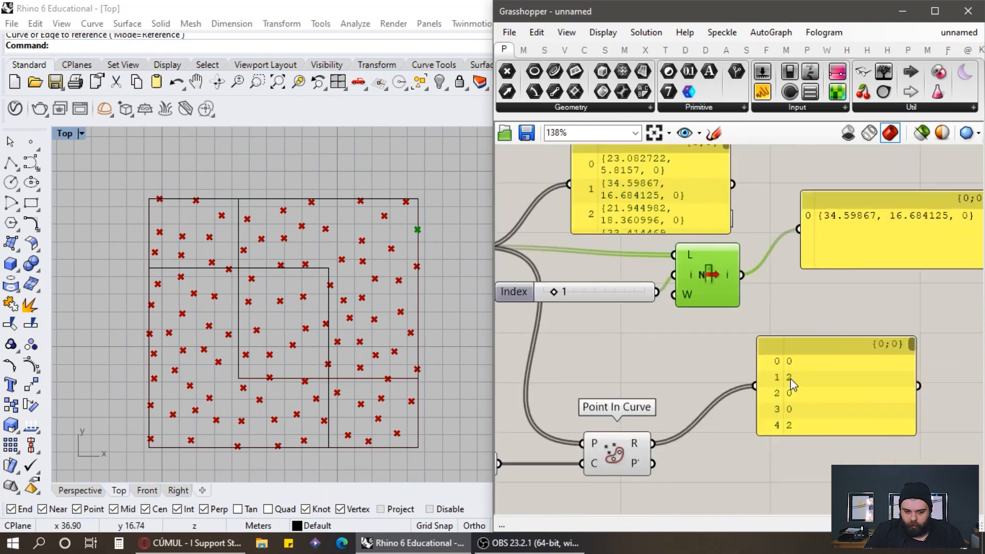
left_click_drag(555, 293, 566, 294)
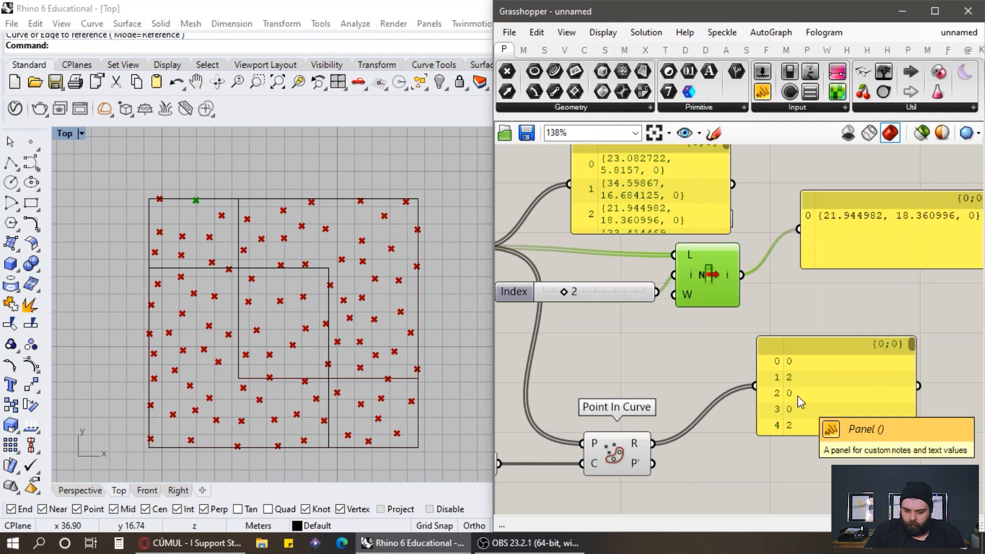
Set the Index slider back to 0 and check that point's position against its value in the results panel.
scroll(660, 285, "down", 2)
scroll(606, 285, "up", 4)
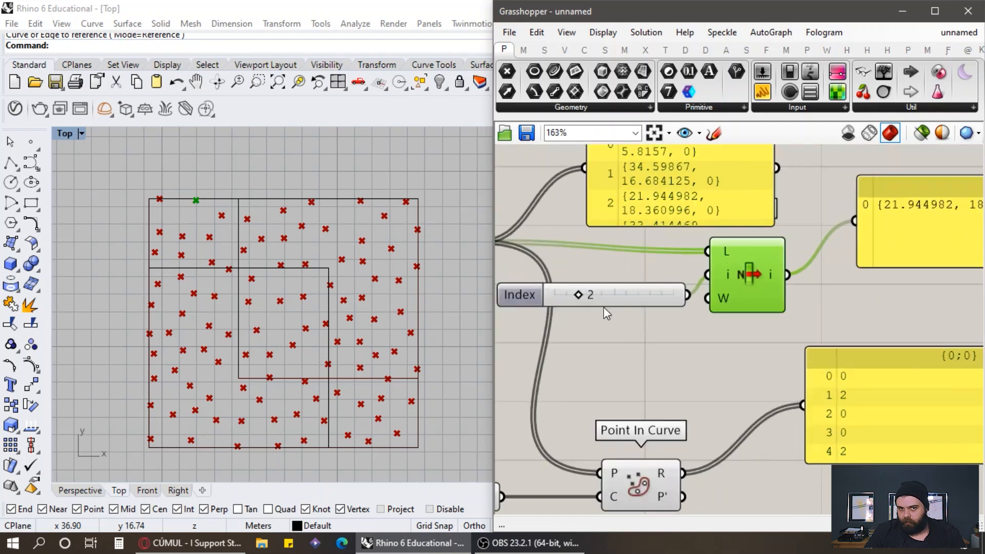
scroll(569, 289, "up", 2)
left_click_drag(568, 288, 523, 296)
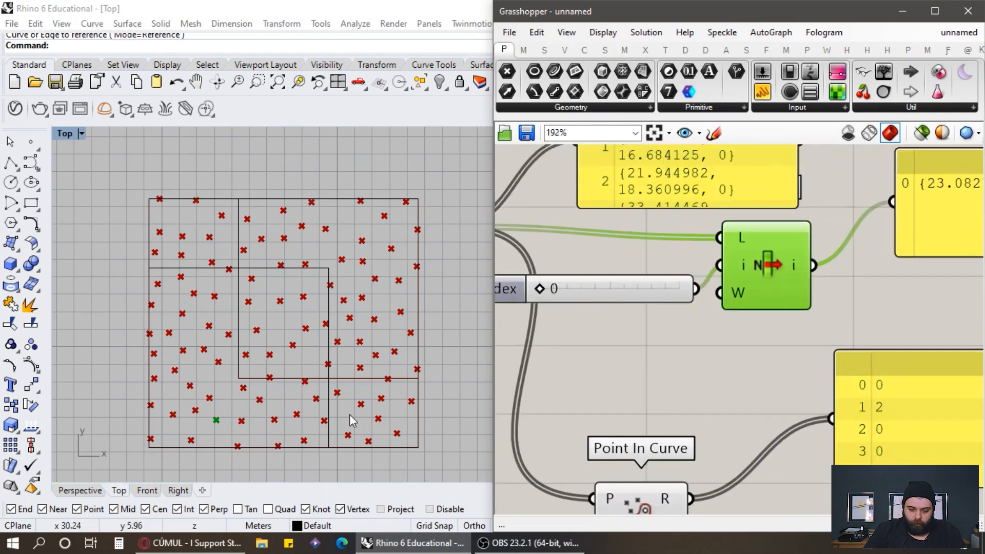
scroll(613, 314, "down", 4)
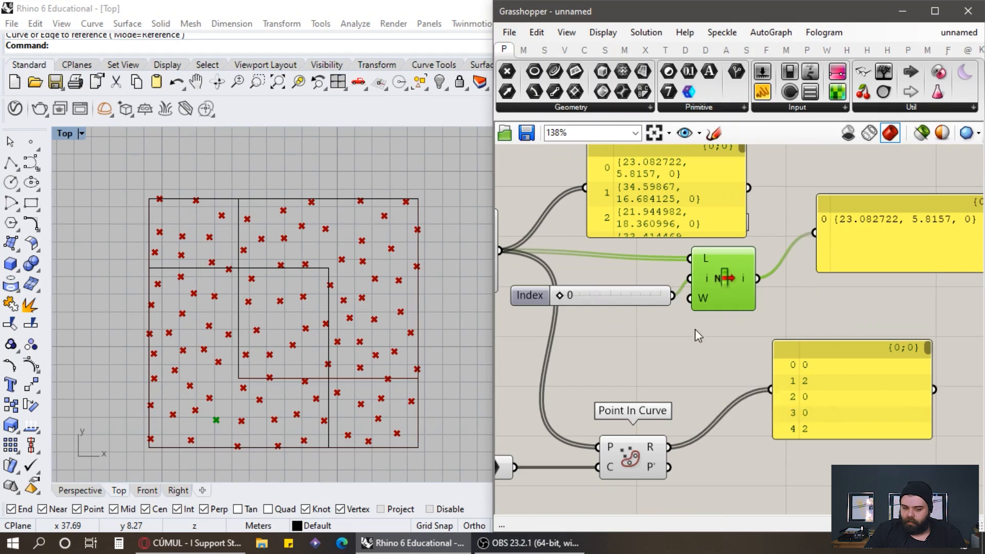
Set the Index slider to 1 and finally 2, checking each highlighted point against the matching row of the results panel.
left_click_drag(560, 295, 572, 295)
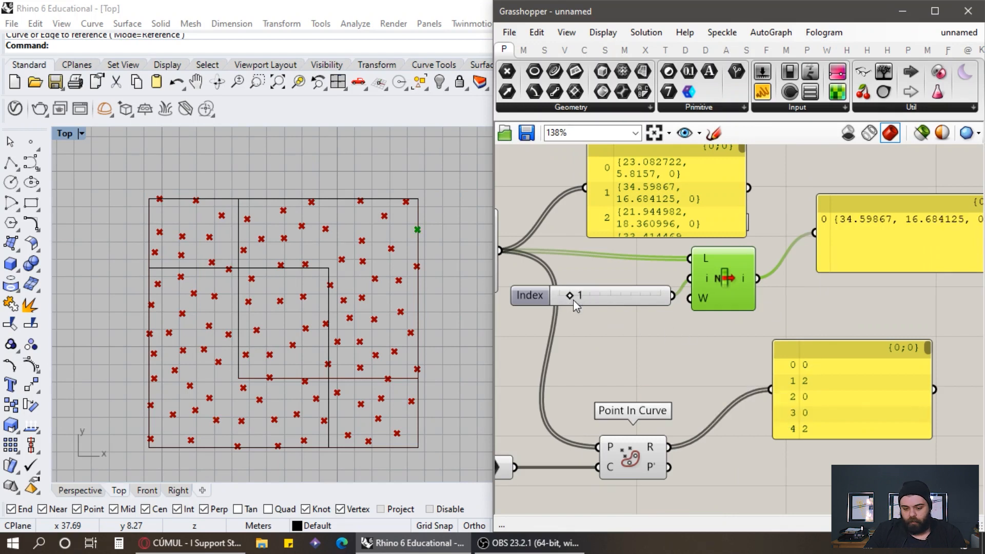
scroll(807, 385, "up", 3)
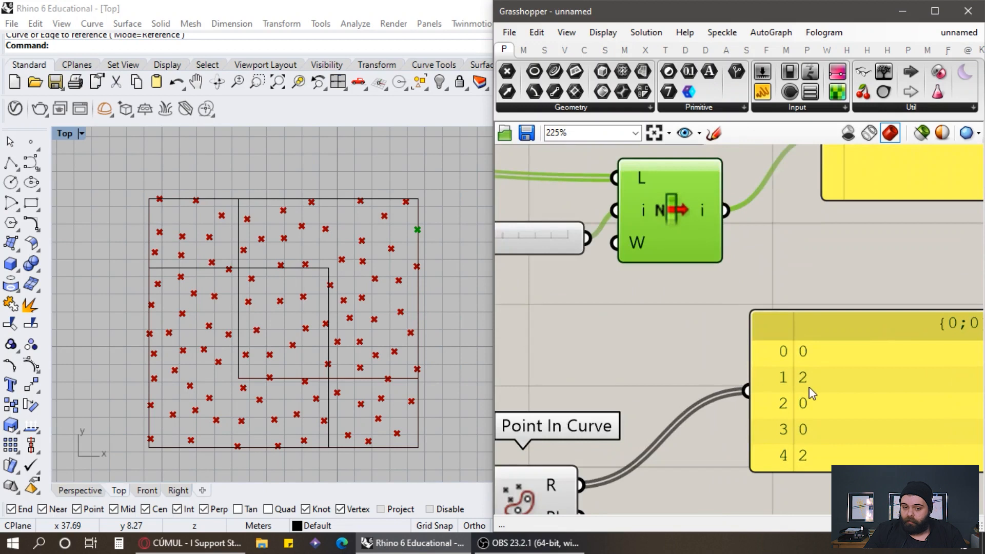
scroll(803, 382, "down", 3)
left_click_drag(568, 294, 578, 294)
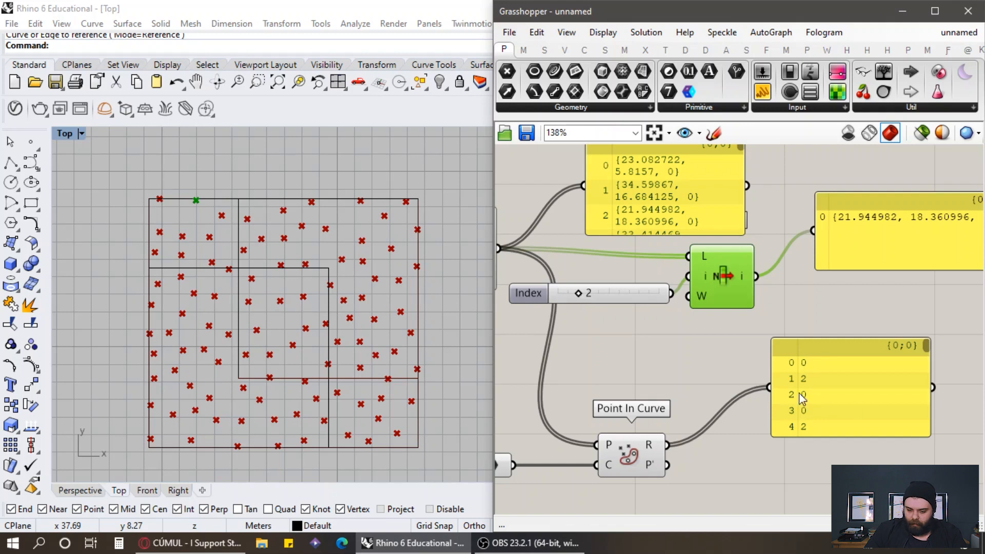
scroll(800, 395, "up", 3)
scroll(793, 387, "down", 3)
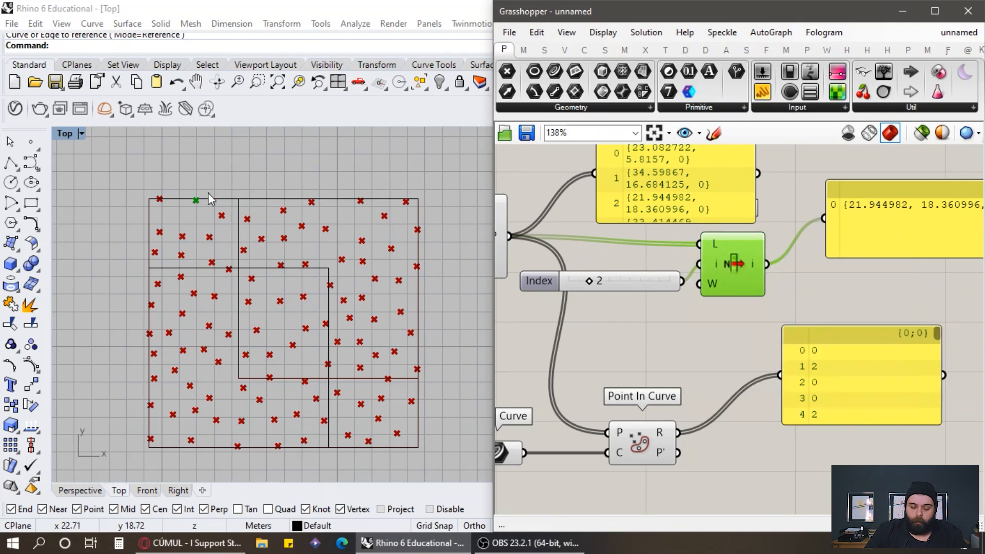
Delete the three panels showing the relationship results, the selected list item and the populated points.
left_click(672, 322)
scroll(626, 336, "down", 5)
scroll(746, 336, "up", 5)
left_click(747, 358)
key("Delete")
scroll(851, 317, "down", 4)
left_click(812, 261)
key("Delete")
left_click(673, 254)
key("Delete")
Nudge the List Item component and move the unconnected Curve parameter below the one feeding Point In Curve.
mouse_move(719, 303)
left_mouse_down()
mouse_move(692, 291)
mouse_move(727, 292)
left_mouse_up()
left_click_drag(747, 318, 657, 250)
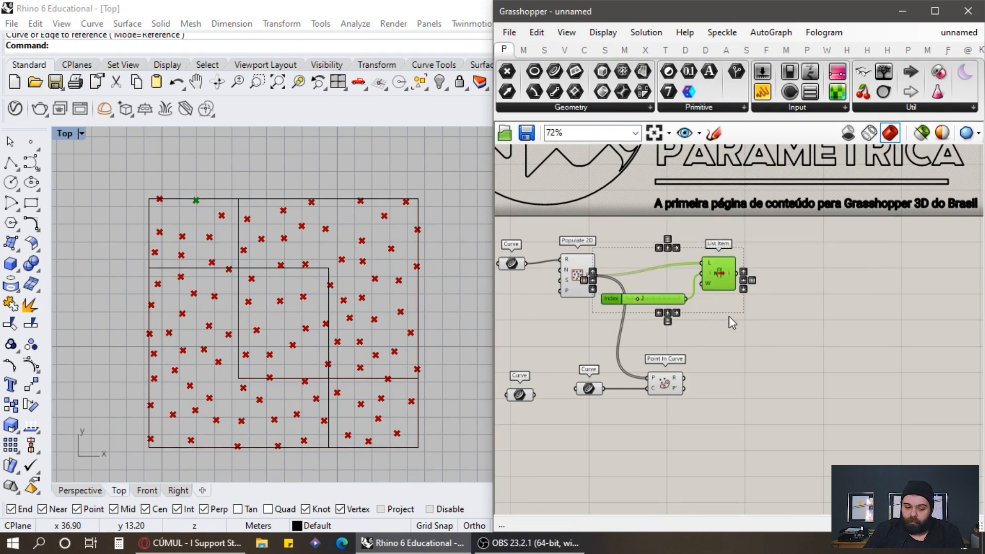
left_click(781, 335)
scroll(785, 333, "down", 2)
scroll(635, 347, "up", 4)
left_click_drag(588, 360, 649, 437)
scroll(586, 341, "down", 3)
scroll(723, 357, "up", 2)
left_click_drag(749, 386, 583, 327)
Duplicate the Point In Curve component and place the copy below the original.
left_click(685, 284)
left_click(698, 337)
key("ctrl+c")
key("ctrl+v")
left_click_drag(690, 340, 685, 435)
left_click(598, 445)
Connect the Populate 2D points and the second Curve parameter to the lower Point In Curve's P and C inputs.
scroll(582, 445, "up", 2)
left_click(585, 303)
left_click(534, 399)
left_click_drag(541, 399, 694, 446)
scroll(636, 448, "down", 4)
left_click(790, 298)
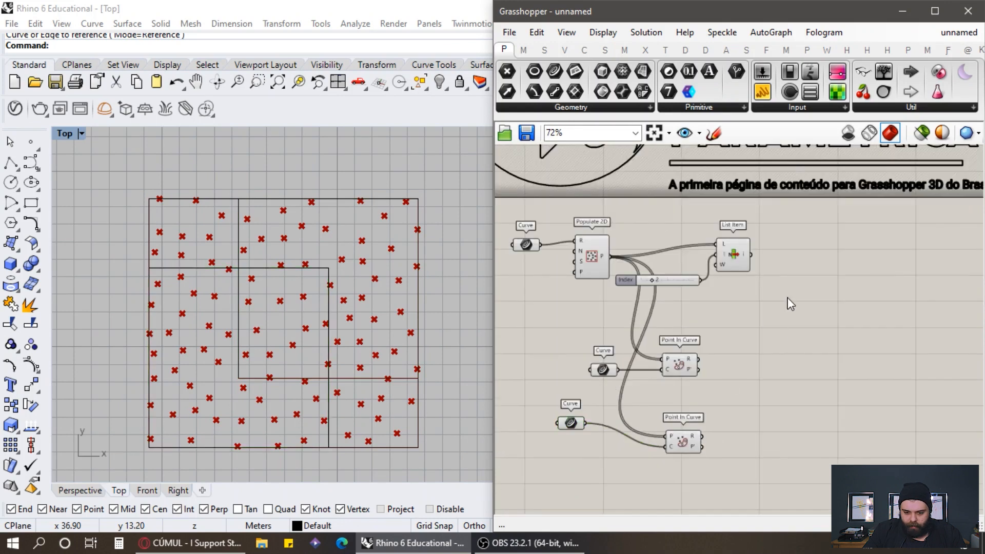
Add a panel beside the lower Point In Curve and connect its R output to it.
scroll(788, 296, "up", 3)
left_click_drag(761, 107, 764, 400)
scroll(734, 284, "down", 3)
scroll(787, 423, "up", 4)
left_click_drag(749, 367, 755, 422)
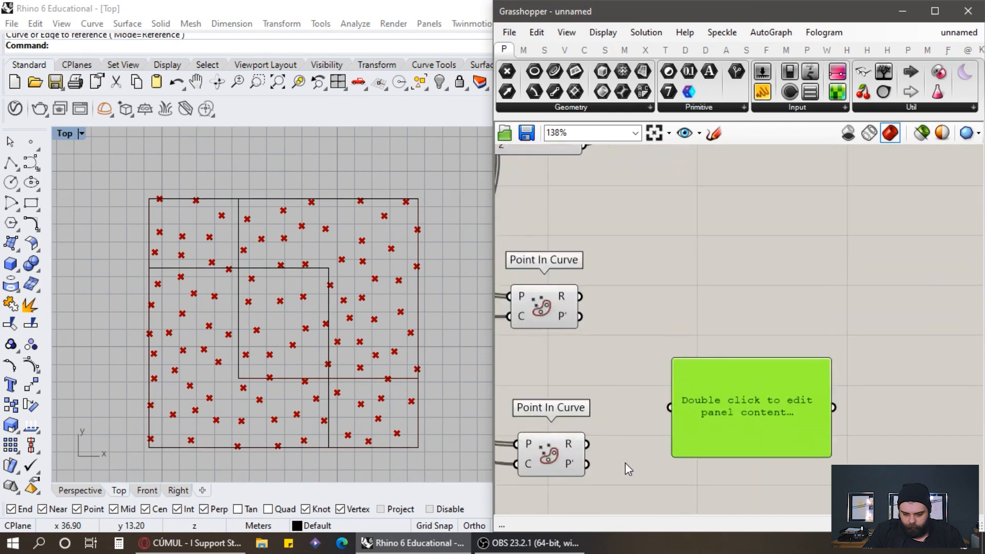
left_click_drag(607, 444, 731, 410)
Add a second panel and connect the upper Point In Curve's R output to it.
scroll(731, 410, "down", 3)
scroll(789, 322, "up", 4)
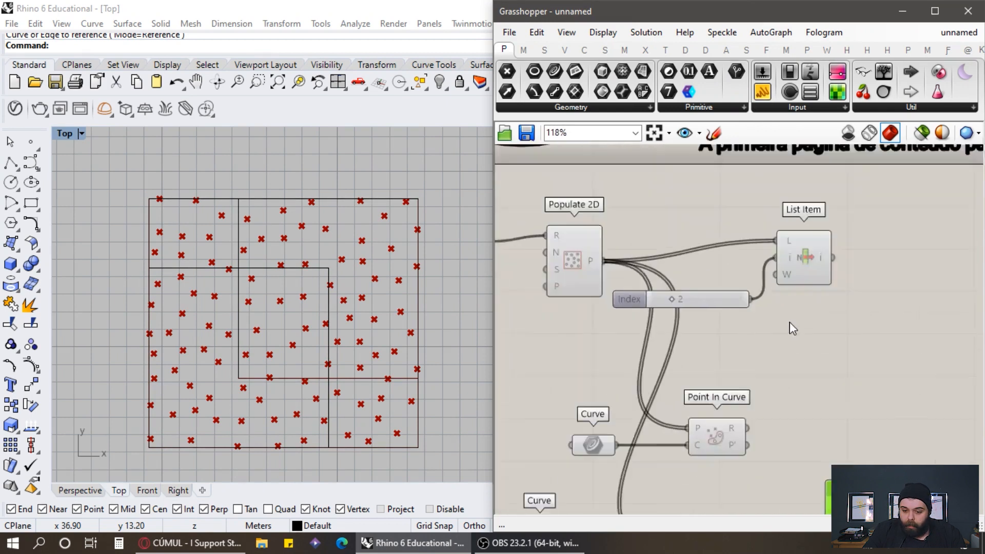
left_click_drag(762, 92, 872, 385)
left_click_drag(741, 447, 804, 386)
Set the Index slider to 0 with List Item selected, and compare the upper Curve's rectangle with item 0 in its panel.
left_click(809, 243)
left_click_drag(650, 294, 601, 303)
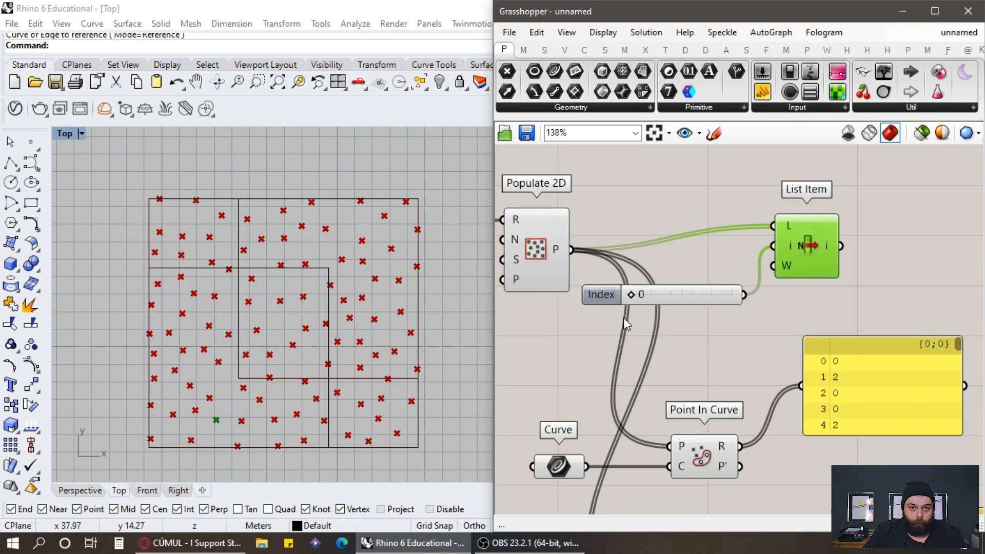
scroll(598, 245, "down", 3)
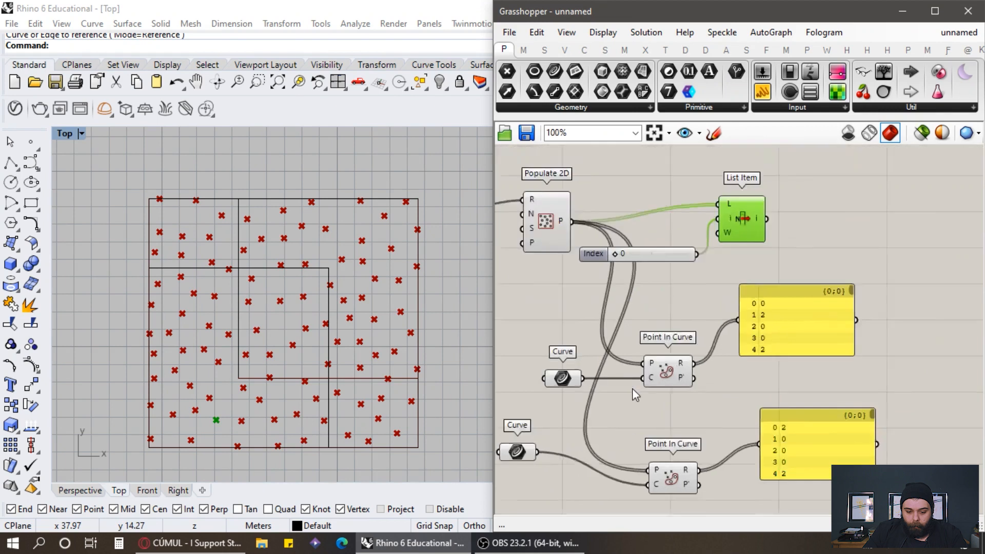
scroll(535, 373, "up", 4)
left_click(536, 373)
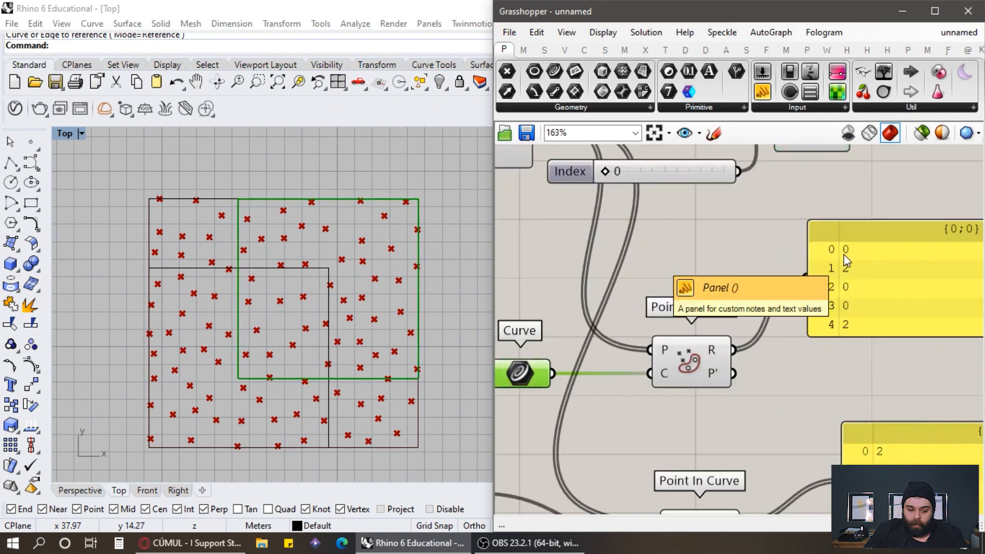
scroll(720, 262, "down", 2)
scroll(738, 435, "up", 2)
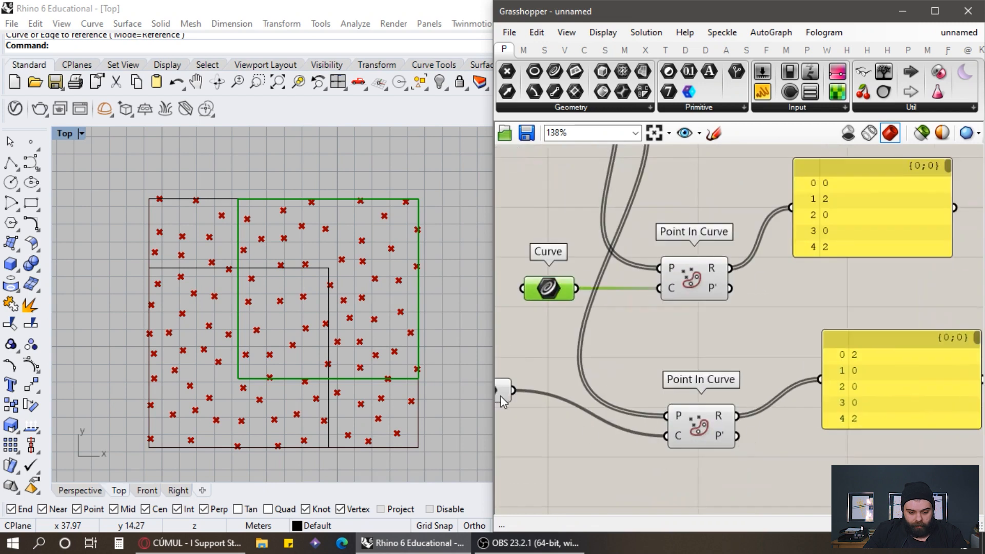
Highlight the lower Curve's rectangle together with the List Item point and check it against item 0 in the lower panel.
scroll(796, 388, "down", 3)
left_click(798, 201)
left_click(605, 388)
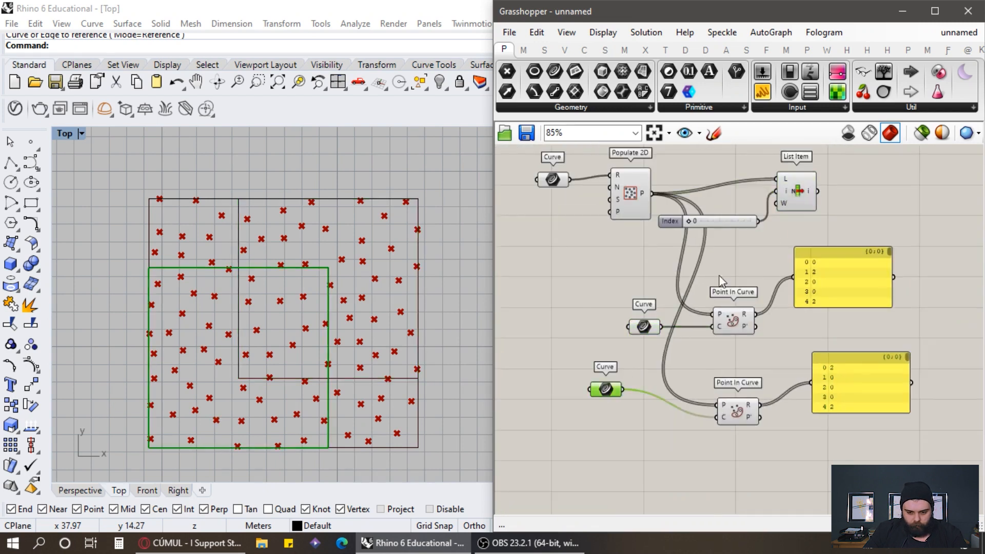
left_click(798, 198, "shift")
scroll(244, 433, "up", 2)
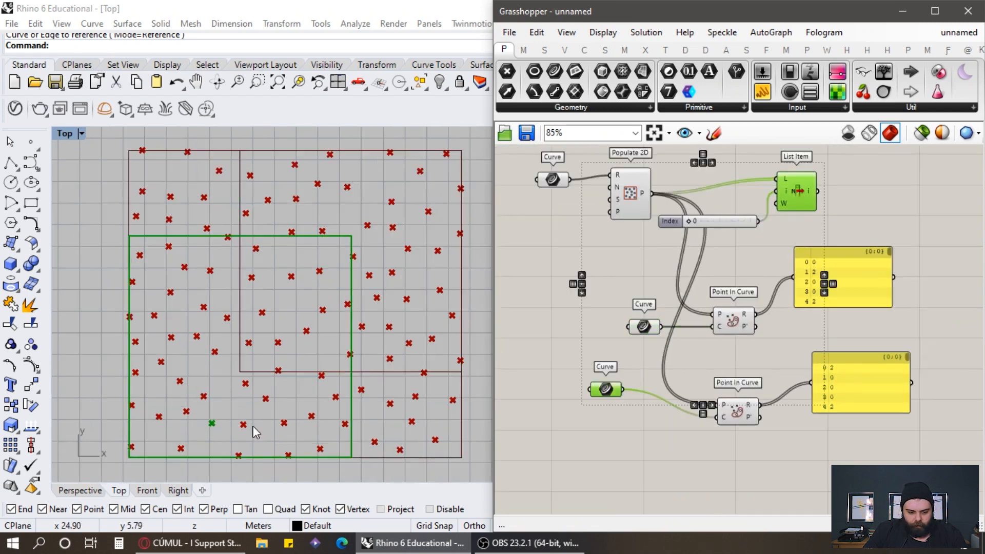
scroll(887, 366, "up", 4)
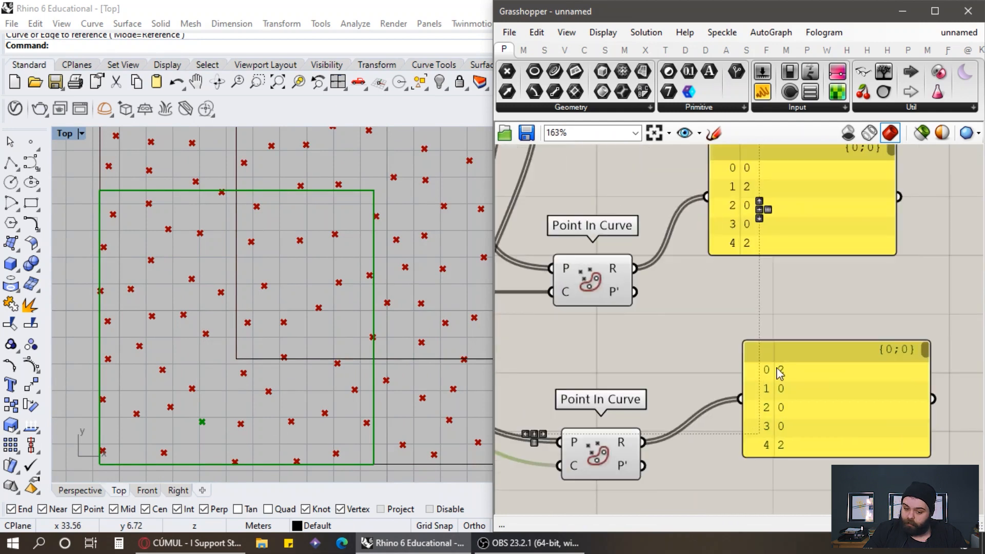
left_click(792, 337)
Delete both relationship panels from the two Point In Curve components.
scroll(841, 325, "down", 4)
scroll(159, 321, "down", 2)
scroll(158, 321, "down", 1)
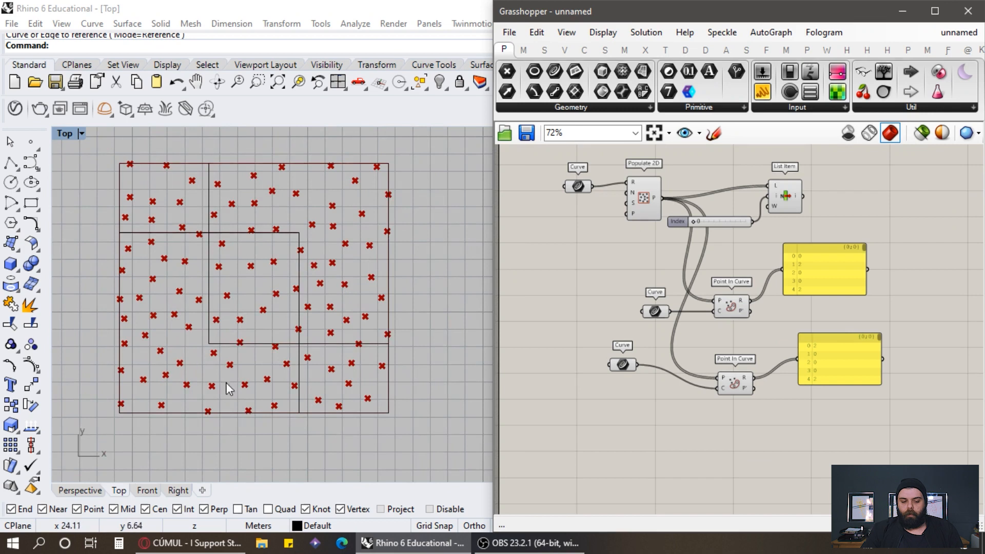
scroll(847, 309, "up", 4)
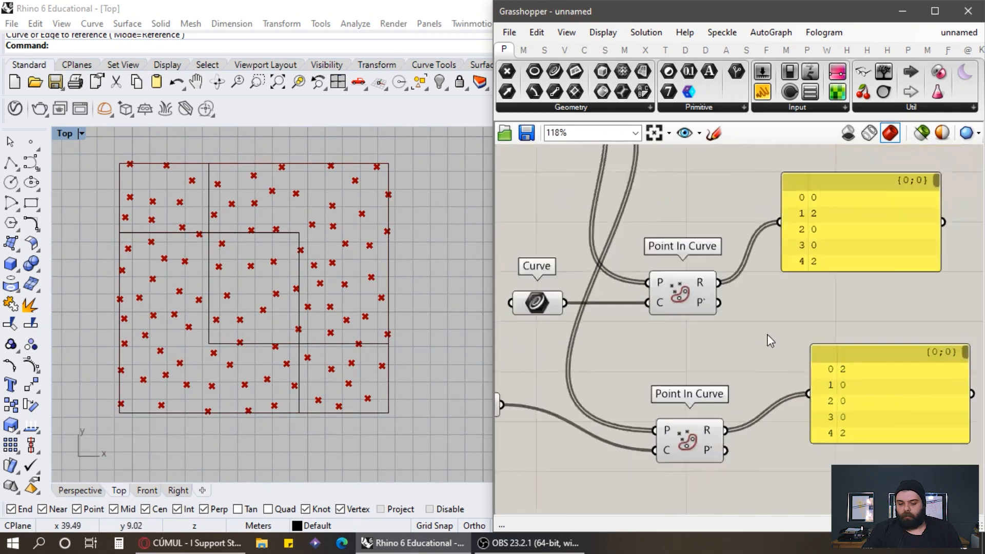
scroll(767, 334, "down", 2)
scroll(793, 241, "up", 2)
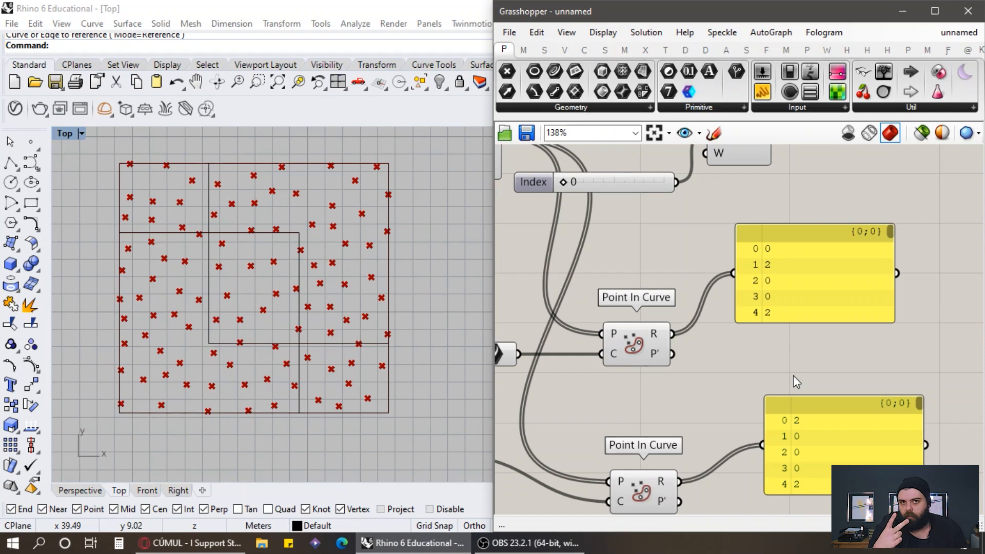
left_click(814, 309)
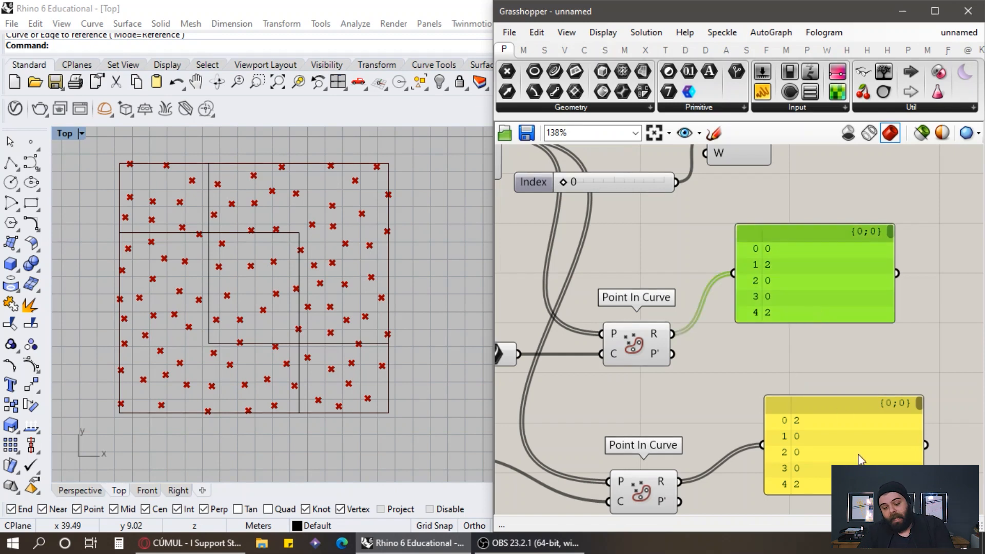
key("Delete")
left_click(857, 454)
key("Delete")
Search for "and" and place a Gate And component to the right of the two Point In Curve components.
double_click(820, 324)
left_click(820, 344)
double_click(820, 343)
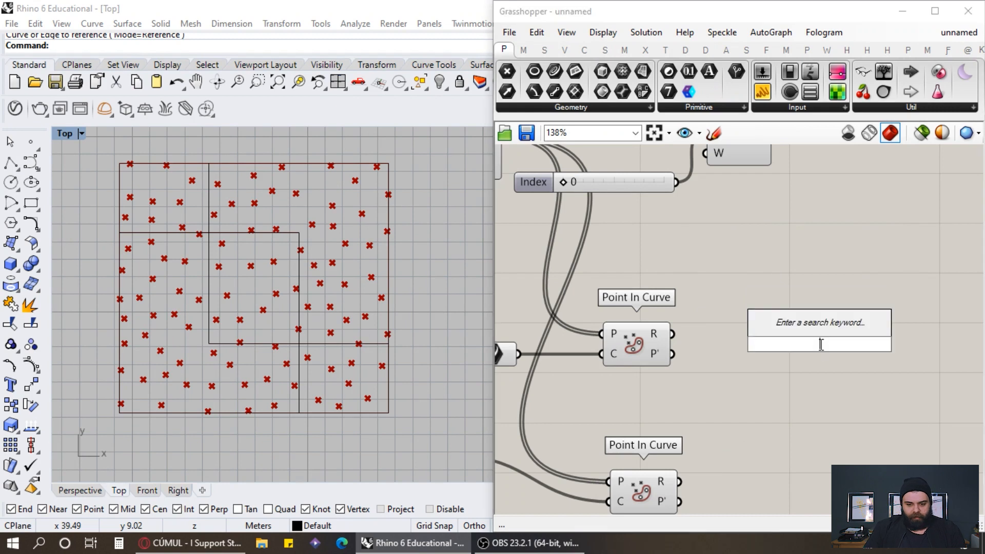
double_click(785, 275)
type("and")
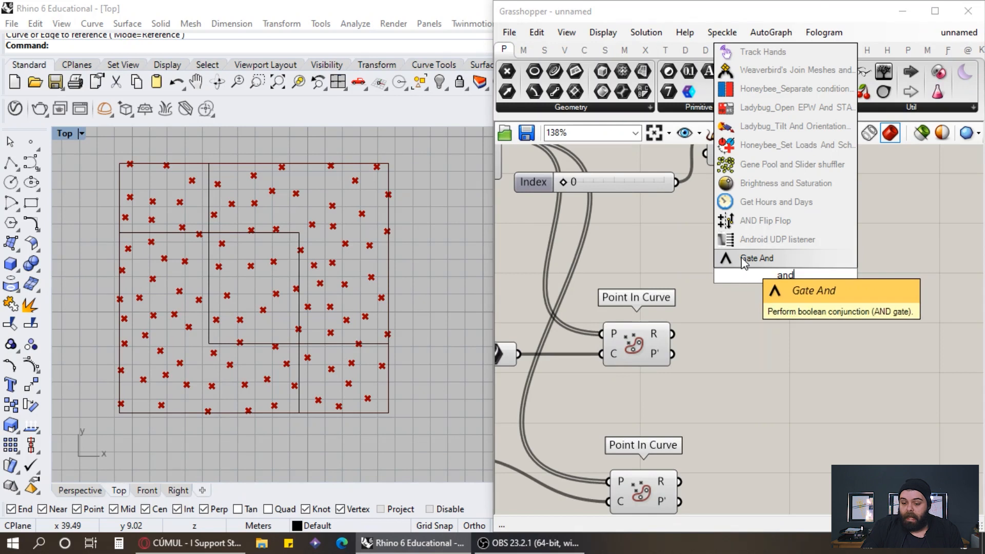
left_click(743, 261)
left_click_drag(780, 272, 816, 354)
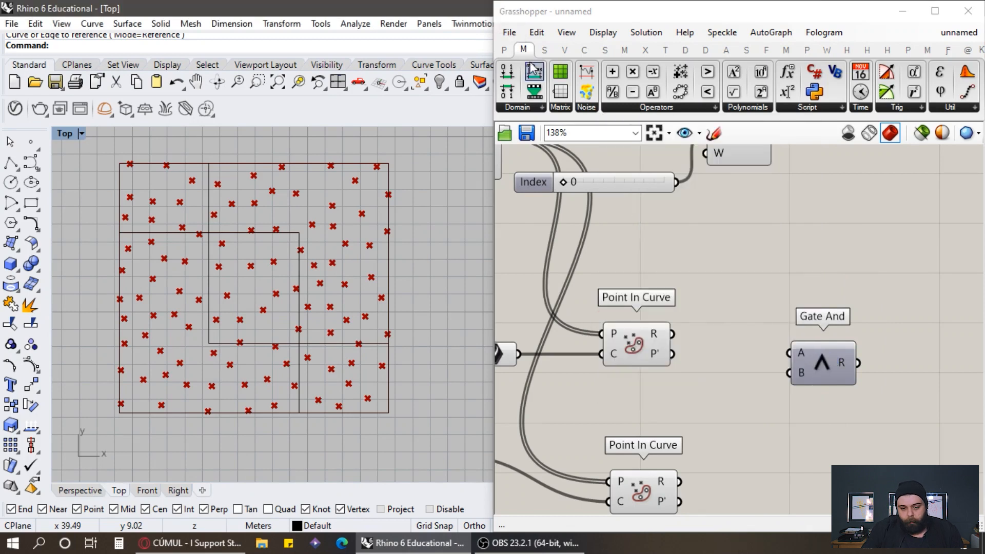
Look up Gate And among the math operators and lower the placed Gate And to between the two Point In Curve components.
left_click(634, 106)
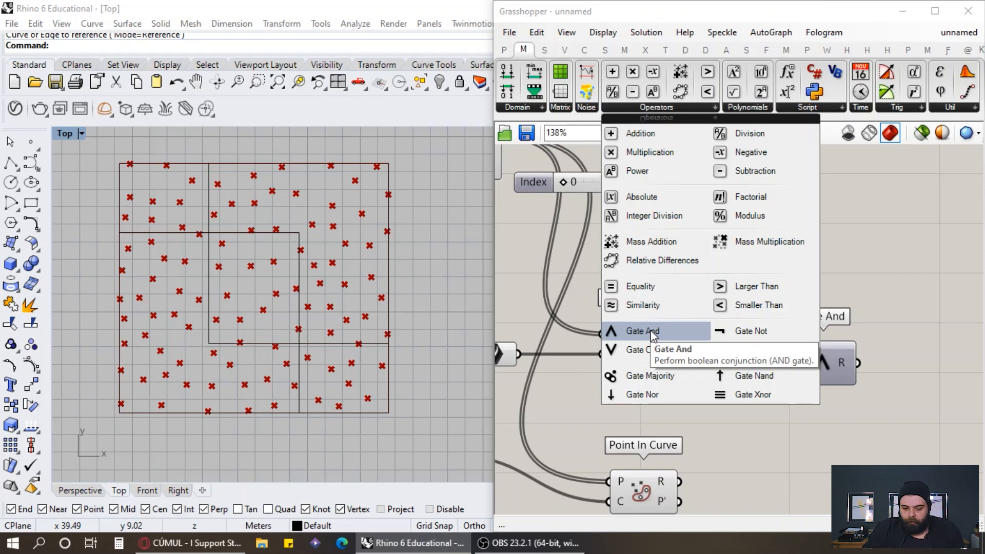
left_click(840, 321)
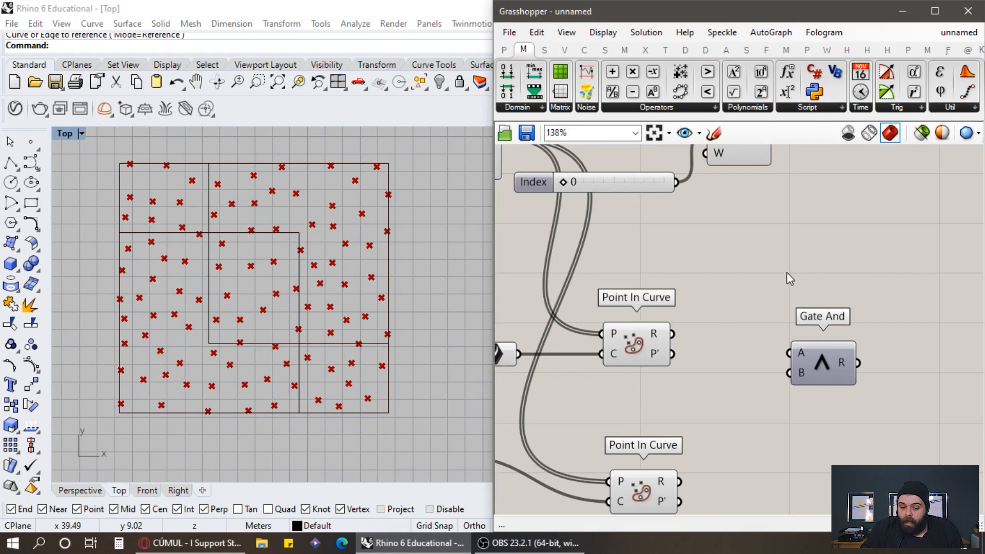
right_click_drag(788, 277, 761, 242)
left_click_drag(816, 333, 825, 361)
left_click(819, 289)
scroll(820, 288, "down", 3)
scroll(853, 287, "up", 2)
Delete the List Item component and its Index slider.
left_click(721, 321)
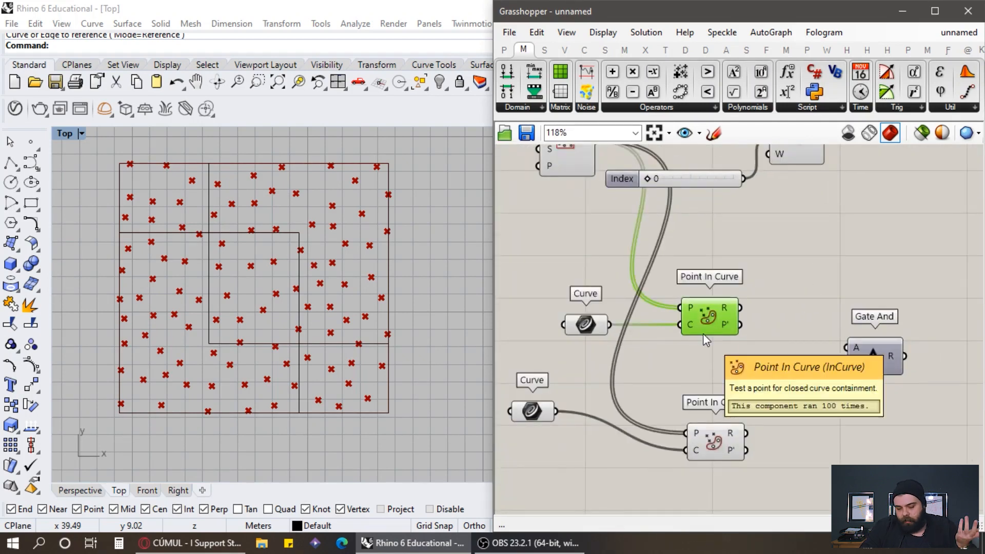
scroll(682, 342, "down", 3)
scroll(741, 255, "up", 2)
left_click(742, 256)
left_click_drag(770, 219, 587, 285)
key("Delete")
Highlight the Populate 2D points and each of the two tested rectangles through their components.
left_click(568, 264)
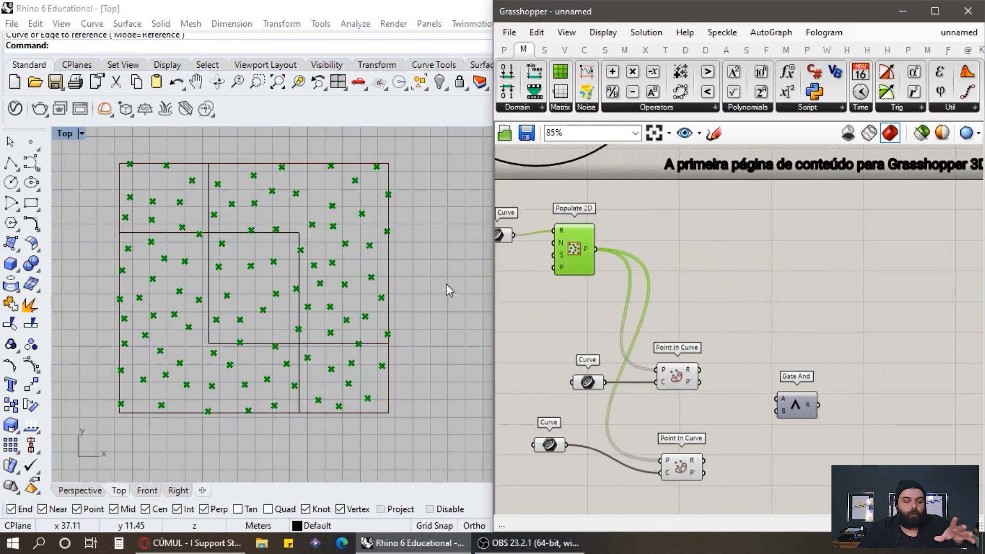
scroll(725, 249, "down", 2)
scroll(693, 374, "up", 5)
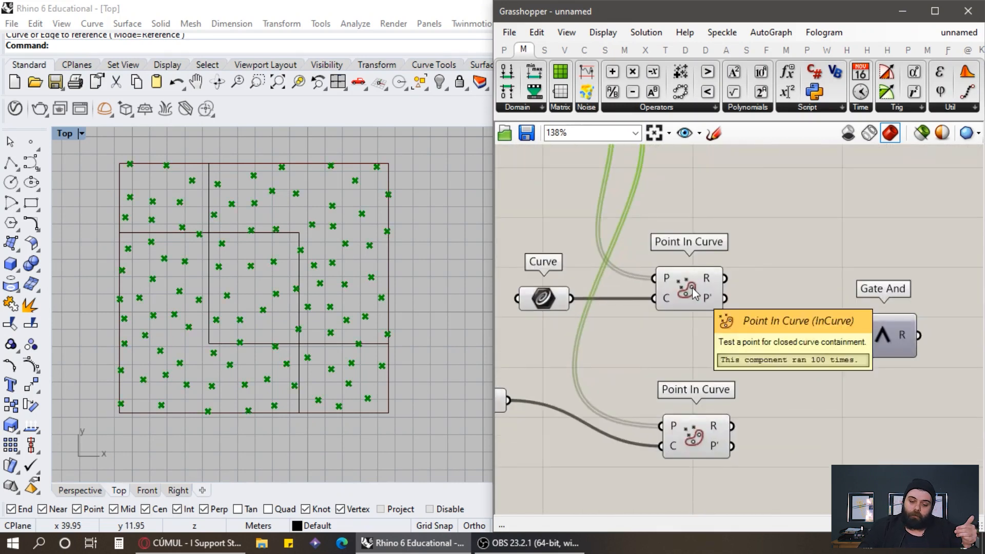
left_click(543, 301)
scroll(617, 302, "down", 2)
scroll(697, 340, "down", 2)
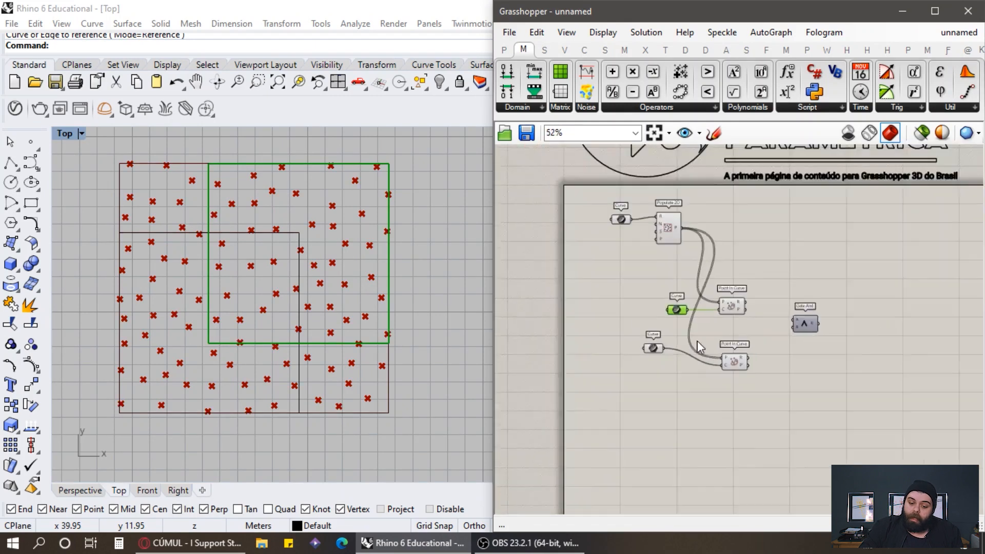
scroll(590, 370, "up", 4)
left_click(585, 363)
scroll(564, 302, "down", 1)
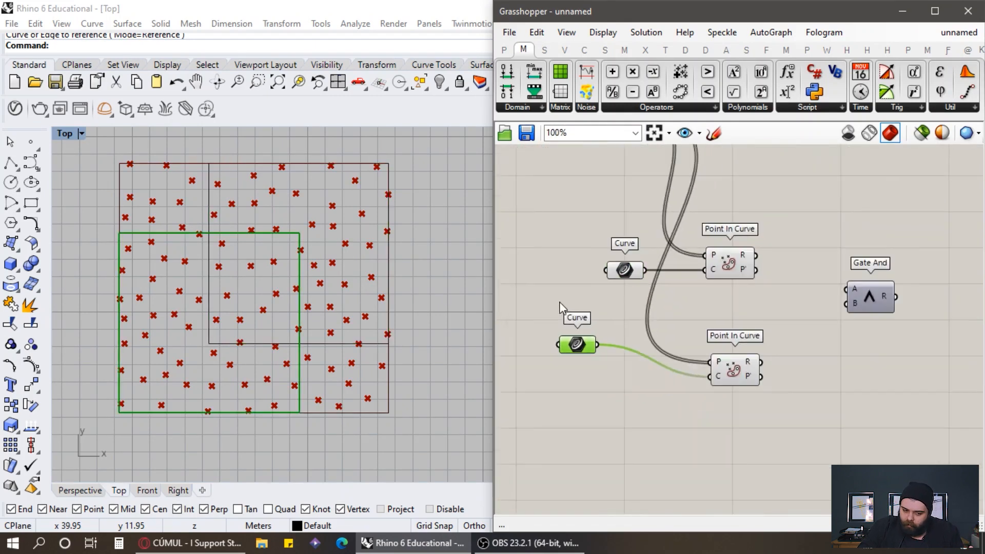
Examine the lower Point In Curve's point input and the data type expected by Gate And's A and B inputs.
mouse_move(717, 364)
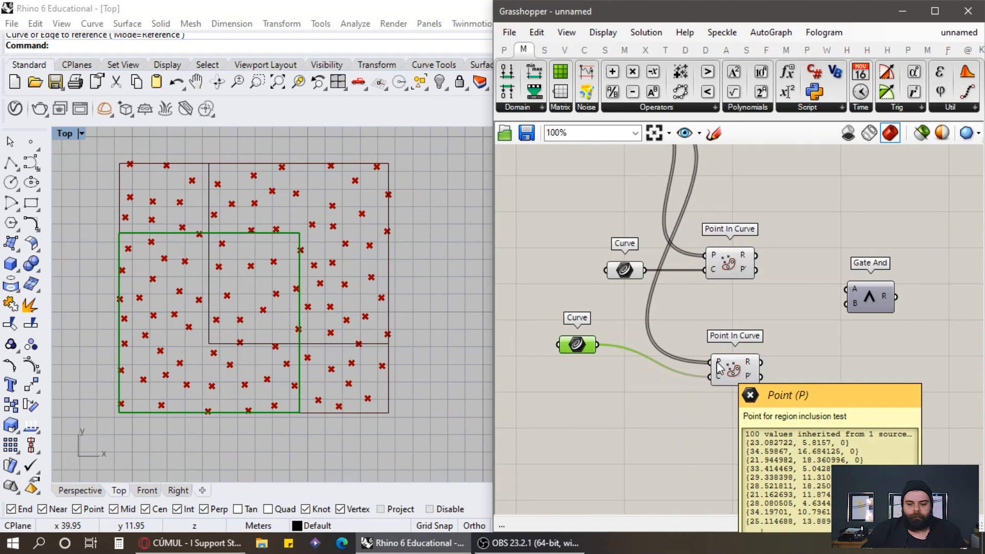
scroll(750, 295, "down", 4)
scroll(799, 286, "up", 6)
left_click(796, 249)
scroll(733, 249, "down", 3)
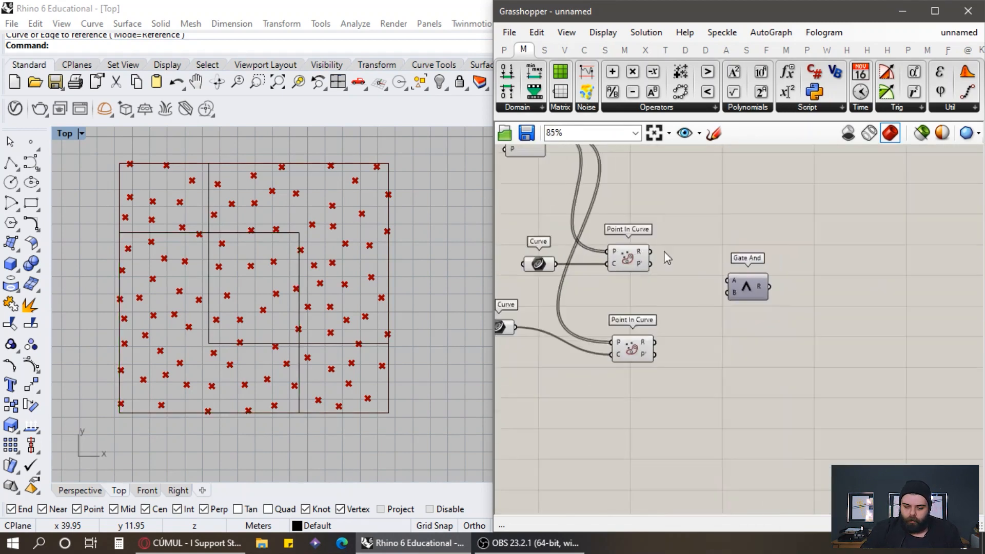
scroll(641, 254, "up", 3)
left_click(647, 267)
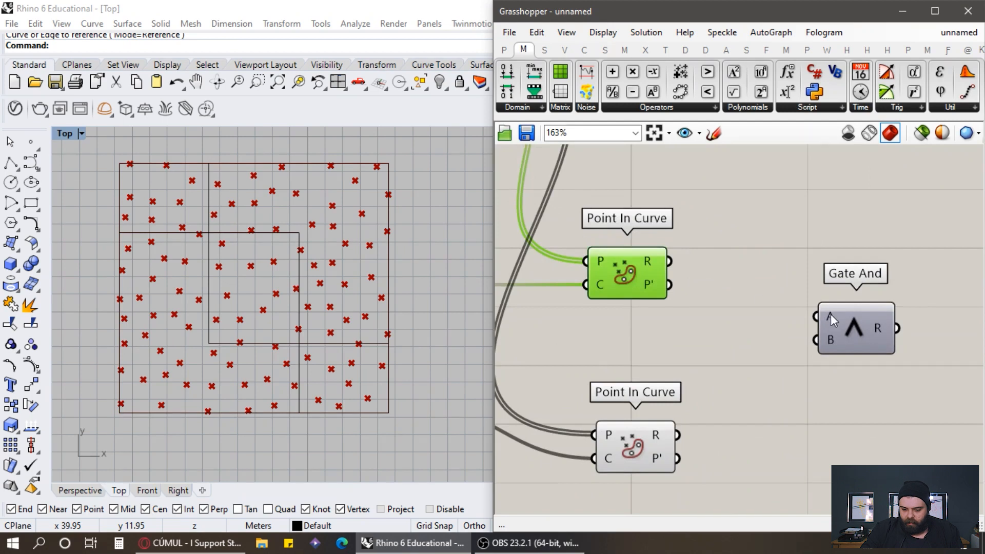
mouse_move(827, 313)
mouse_move(830, 343)
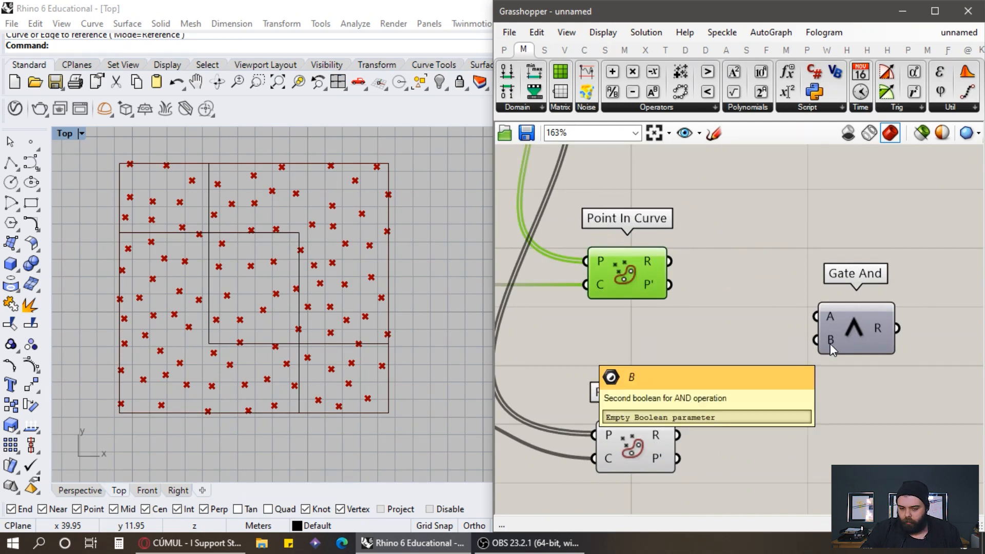
Add a Boolean parameter to each Point In Curve's R output and move Gate And further right to make room.
double_click(771, 260)
type("boolean")
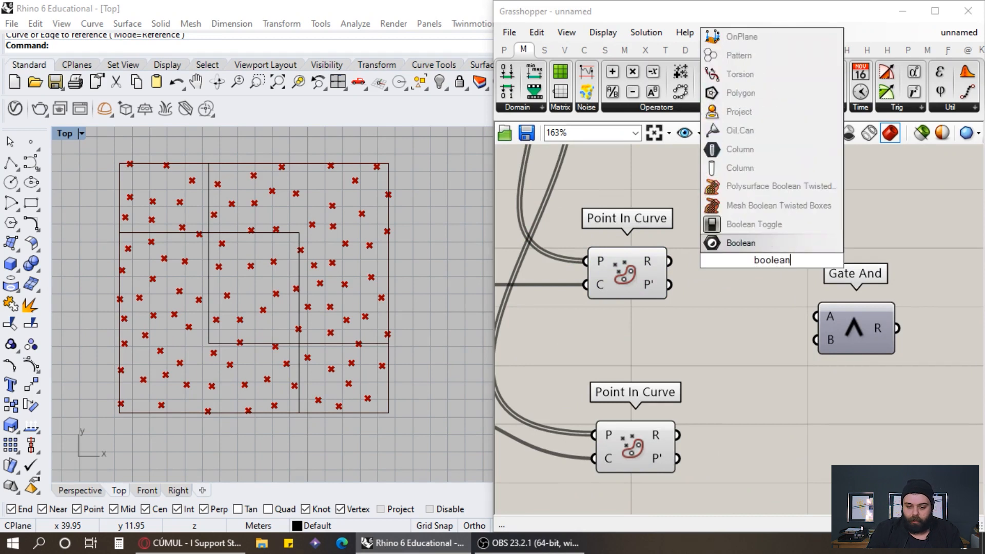
left_click(788, 243)
left_click_drag(669, 261, 765, 418)
left_click_drag(678, 435, 738, 415)
scroll(653, 379, "down", 4)
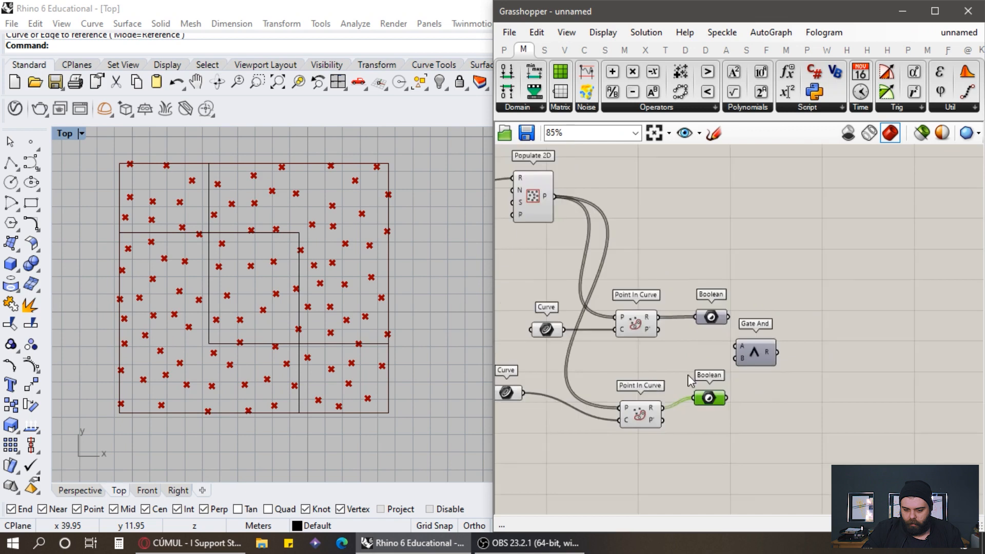
scroll(749, 376, "up", 3)
left_click_drag(758, 331, 873, 311)
Attach a panel to each Boolean parameter's output and shift the upper panel higher to clear Gate And.
left_click(503, 50)
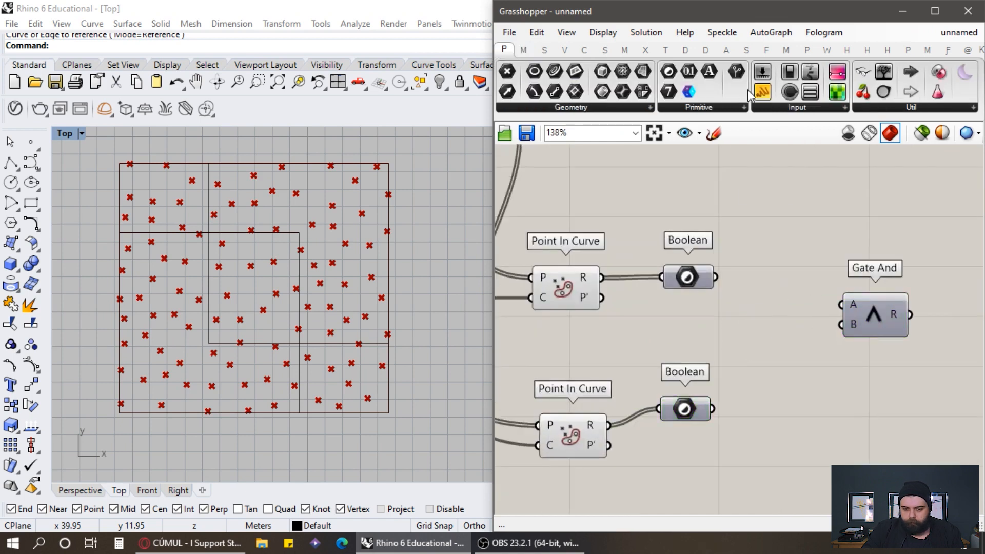
left_click_drag(778, 128, 779, 184)
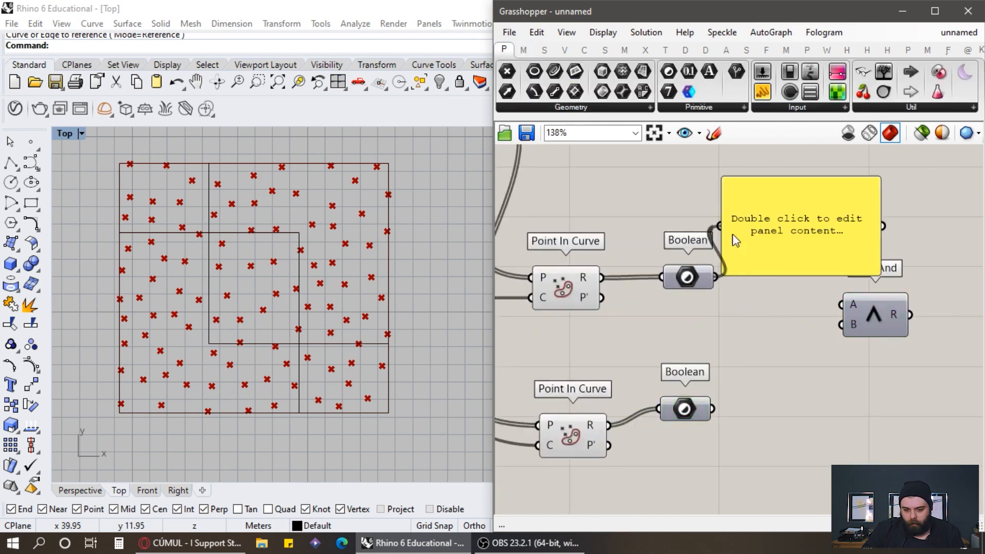
left_click_drag(716, 277, 717, 225)
scroll(754, 256, "up", 2)
left_click_drag(795, 236, 773, 443)
left_click_drag(713, 436, 715, 431)
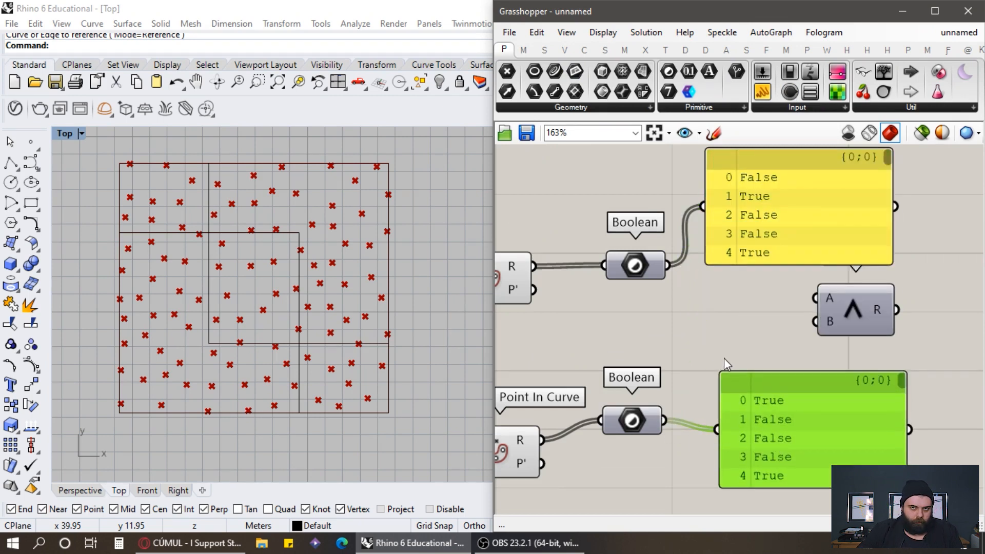
left_click_drag(762, 208, 771, 186)
scroll(724, 305, "down", 4)
scroll(727, 310, "up", 1)
left_click(770, 362)
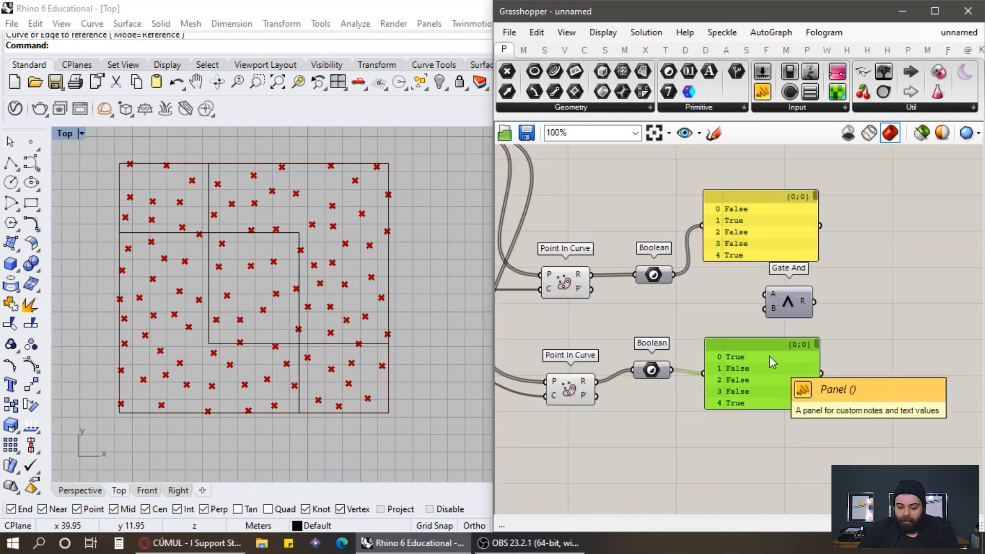
Delete the two panels attached to the Boolean parameters.
key("Delete")
left_click(805, 234)
key("Delete")
left_click(699, 280)
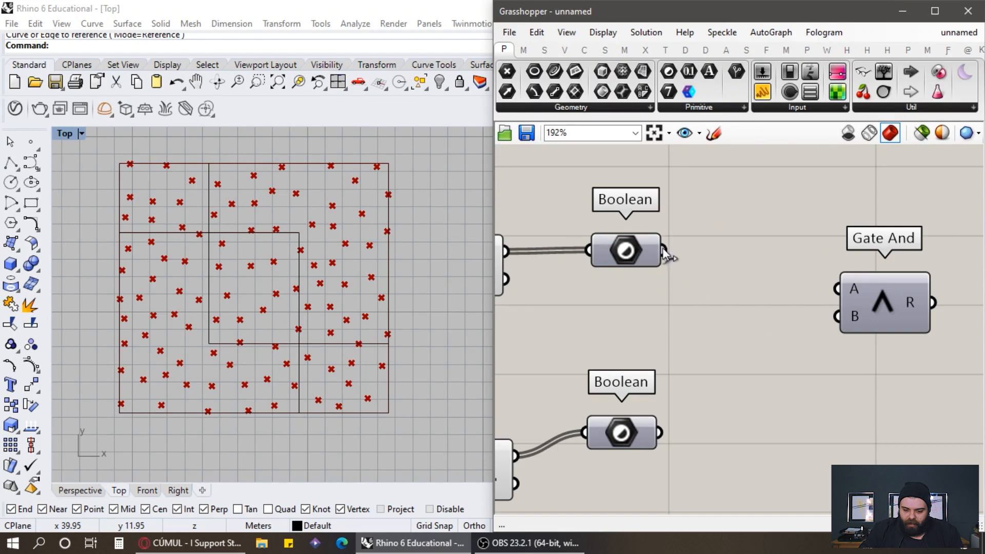
Connect the upper Boolean parameter to Gate And's A input and the lower Boolean parameter to its B input.
left_click_drag(664, 251, 839, 290)
left_click_drag(660, 432, 841, 316)
left_click(872, 306)
left_click(836, 242)
scroll(944, 314, "down", 3)
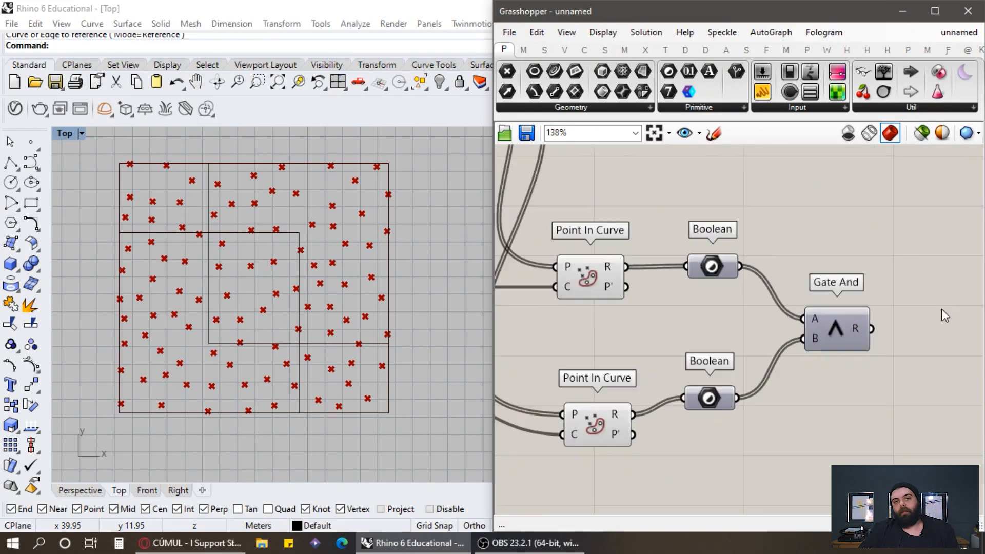
Add a panel beside Gate And and connect it to the R output.
left_click(588, 288)
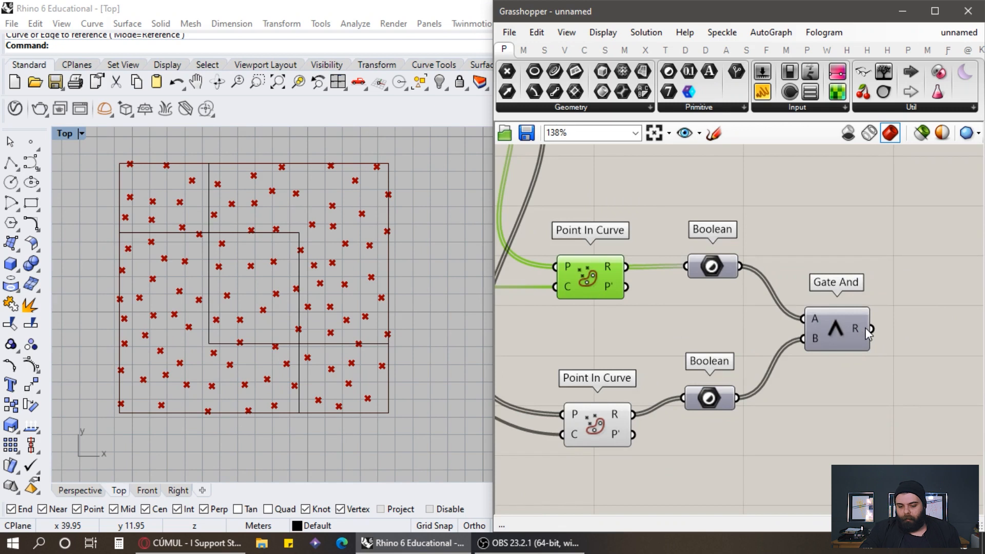
mouse_move(858, 329)
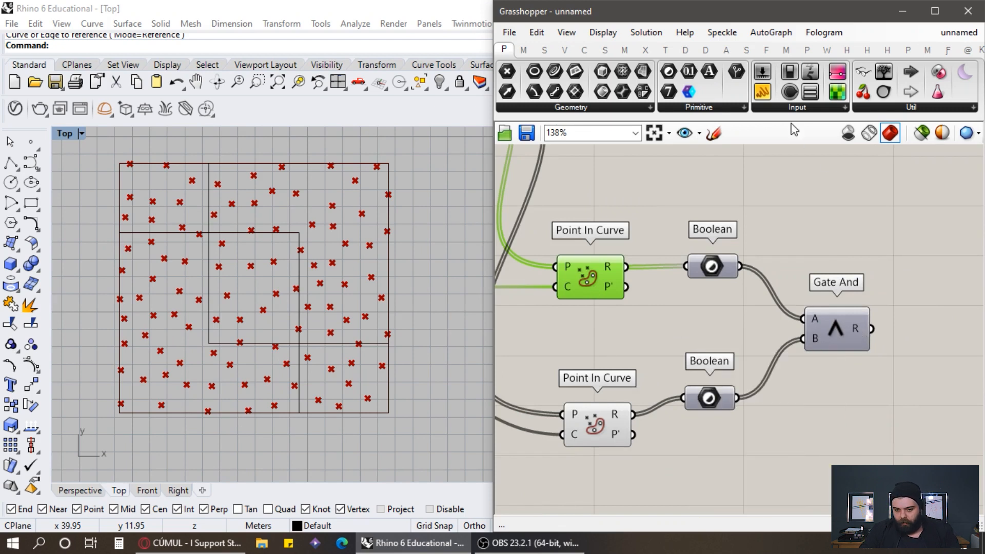
left_click_drag(881, 224, 882, 227)
left_click_drag(872, 329, 905, 325)
scroll(846, 264, "down", 3)
scroll(841, 273, "up", 2)
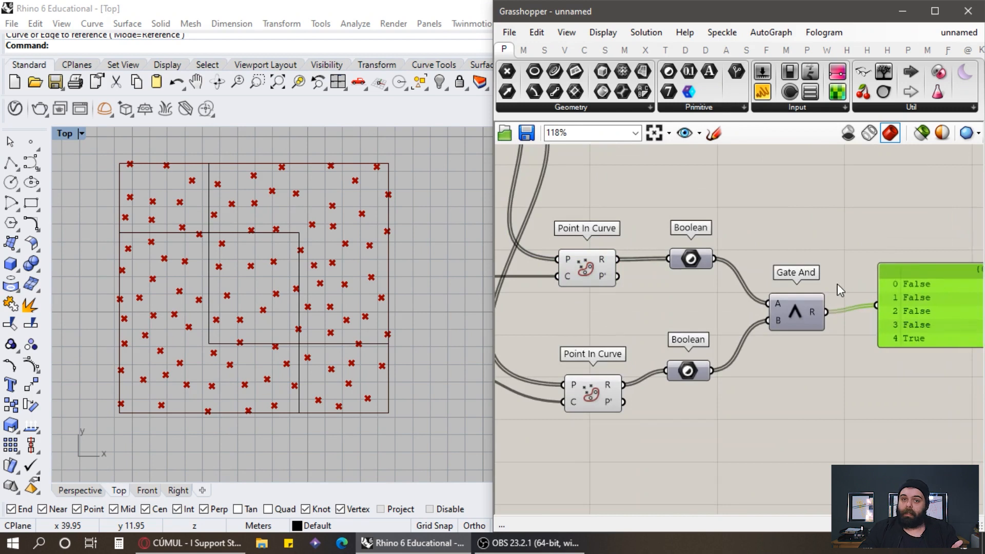
Duplicate the Gate And panel, place the copy above it and connect it to the upper Boolean parameter.
left_click(583, 274)
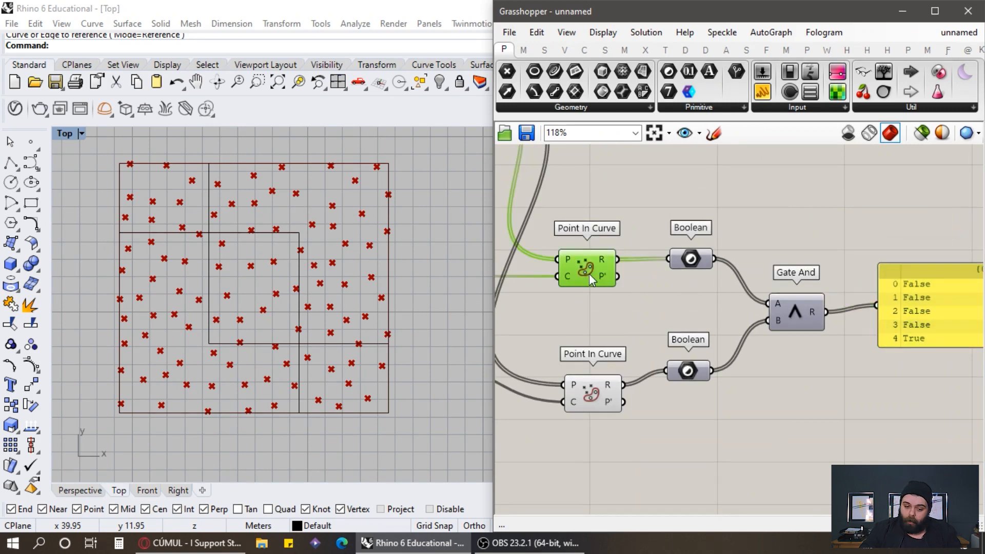
left_click(598, 389)
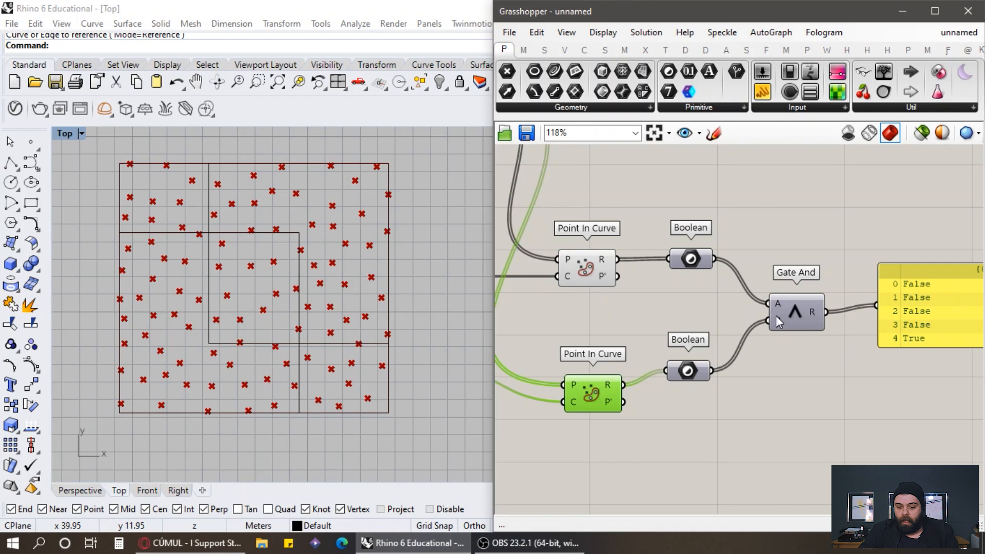
scroll(776, 316, "up", 2)
left_click(869, 356)
key("ctrl+c")
key("ctrl+v")
left_click_drag(869, 357, 779, 240)
left_click_drag(622, 282, 777, 220)
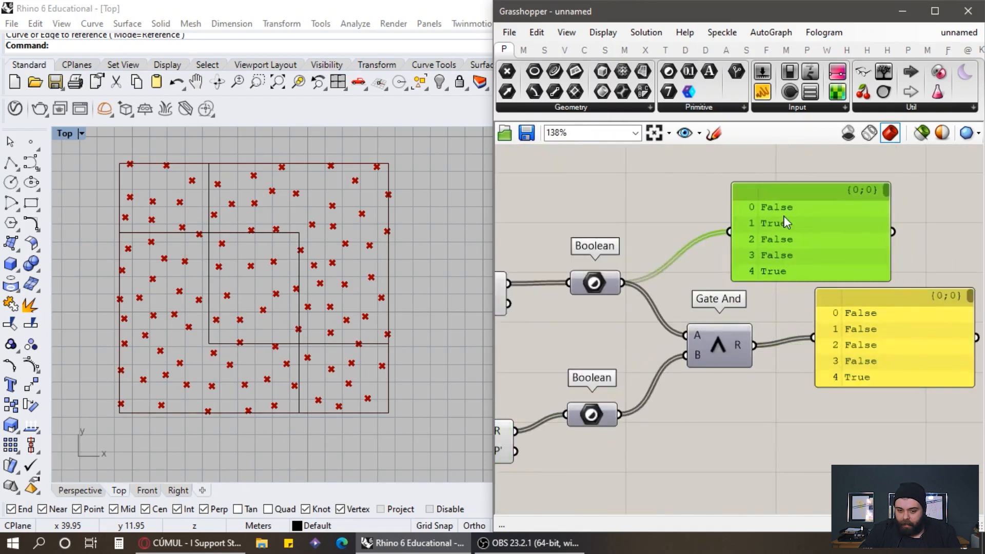
Add a List Item component and connect Populate 2D's P output to its L input.
scroll(854, 245, "down", 4)
scroll(729, 172, "up", 3)
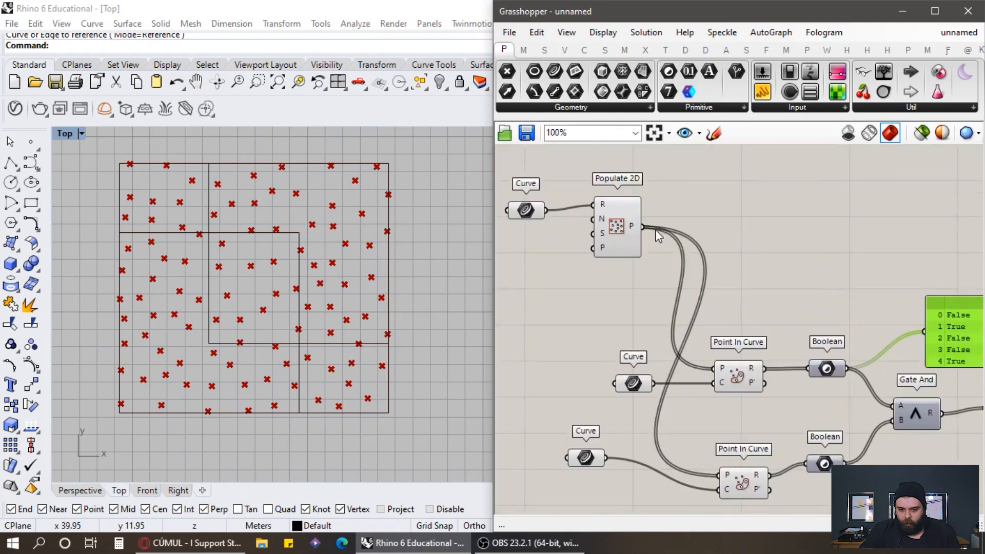
scroll(585, 285, "down", 3)
scroll(811, 297, "up", 5)
scroll(744, 243, "down", 4)
double_click(742, 242)
type("lit i")
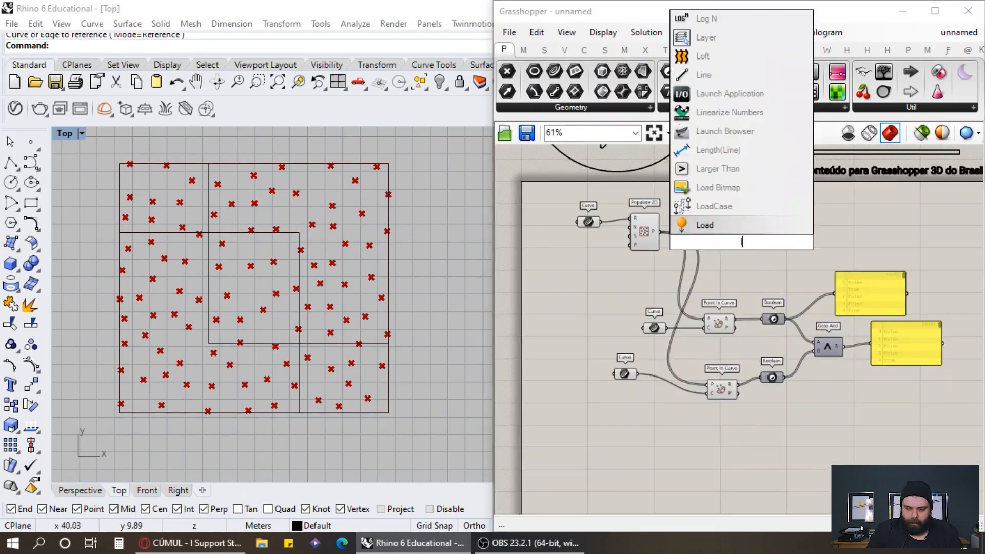
key("Return")
scroll(739, 241, "up", 3)
left_click_drag(617, 232, 727, 237)
left_click(742, 254)
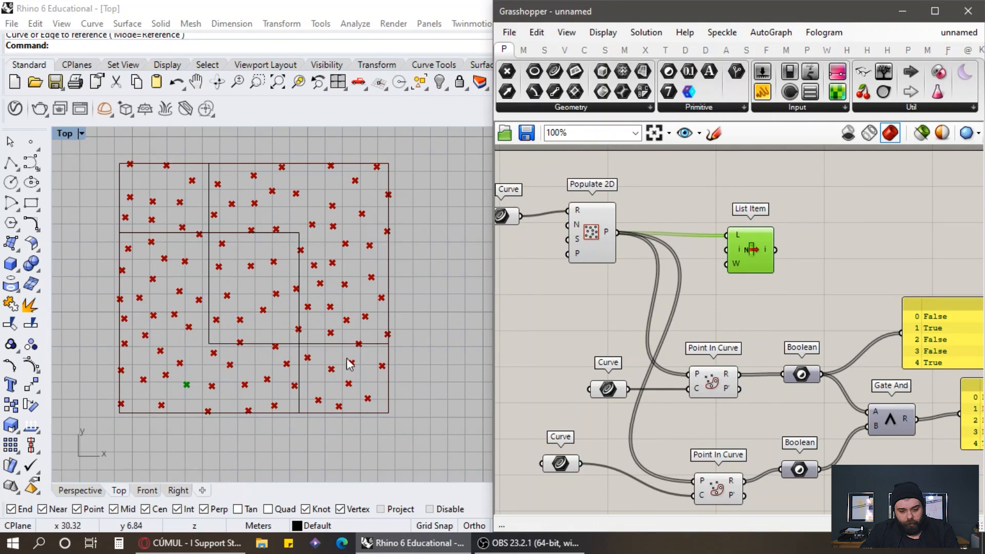
Compare the List Item point and the upper Curve's rectangle in the viewport with the upper Boolean panel's first value.
scroll(545, 308, "down", 3)
scroll(800, 373, "up", 3)
scroll(630, 309, "down", 3)
scroll(565, 328, "up", 2)
scroll(573, 342, "down", 2)
scroll(574, 342, "up", 3)
left_click(614, 318)
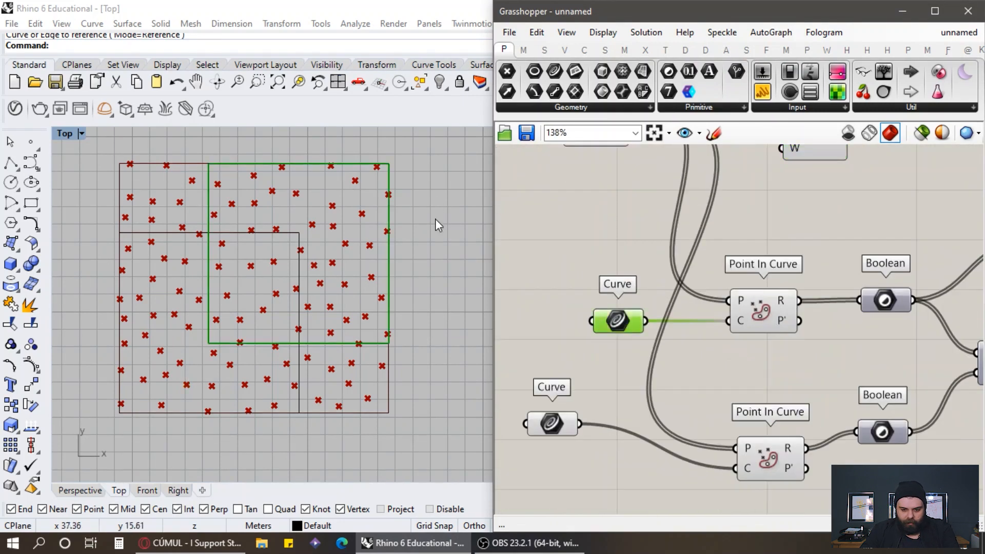
scroll(462, 256, "down", 2)
scroll(641, 277, "down", 3)
scroll(891, 257, "up", 3)
scroll(891, 176, "down", 3)
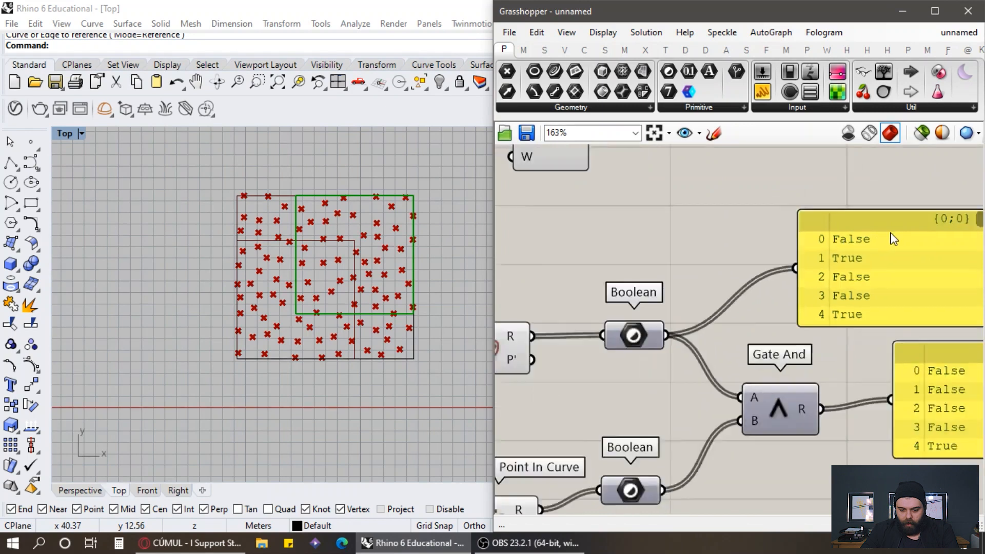
left_click_drag(550, 363, 559, 371)
left_click(701, 194)
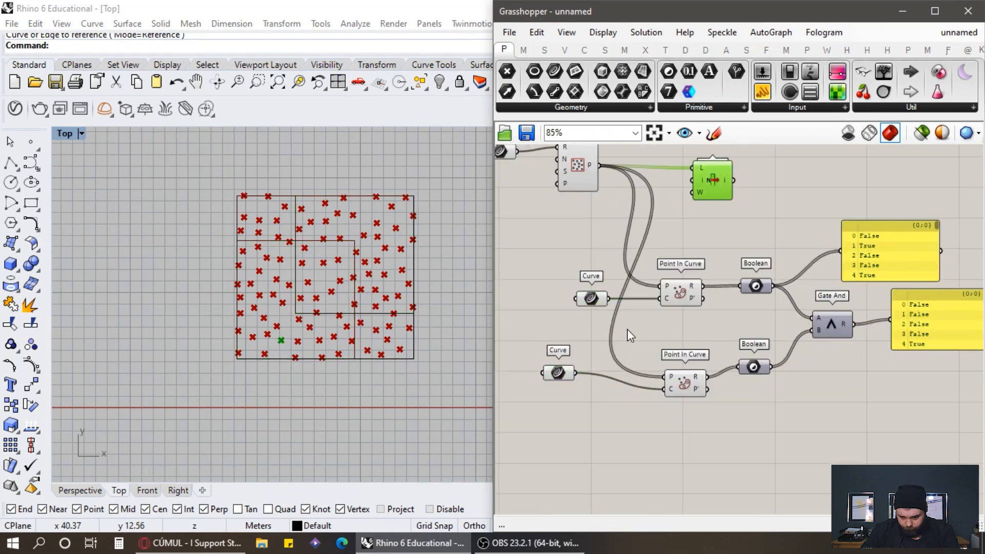
Copy the upper Boolean panel below Gate And and connect it to the lower Boolean parameter.
scroll(630, 336, "up", 4)
left_click(846, 211)
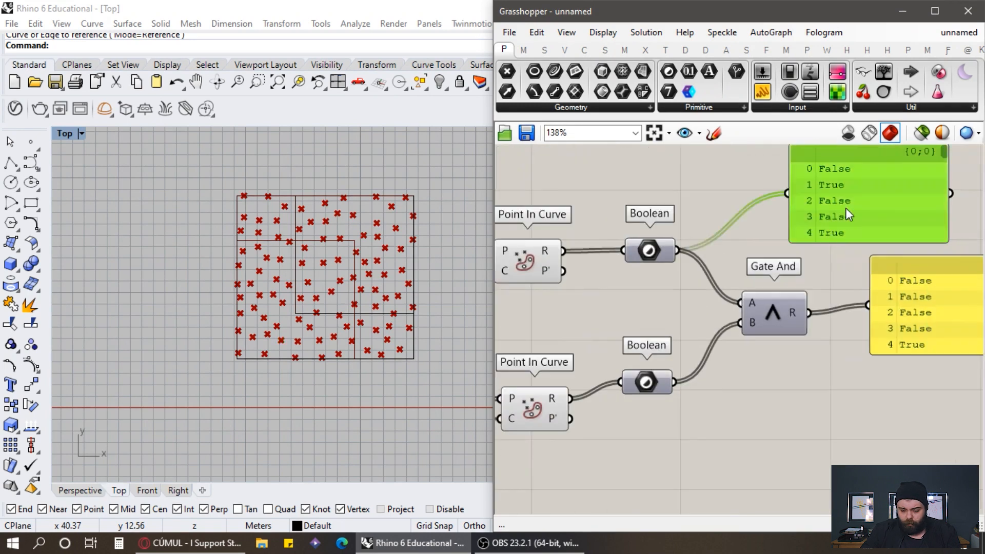
left_click_drag(847, 215, 812, 407, "alt")
left_click_drag(743, 412, 743, 413)
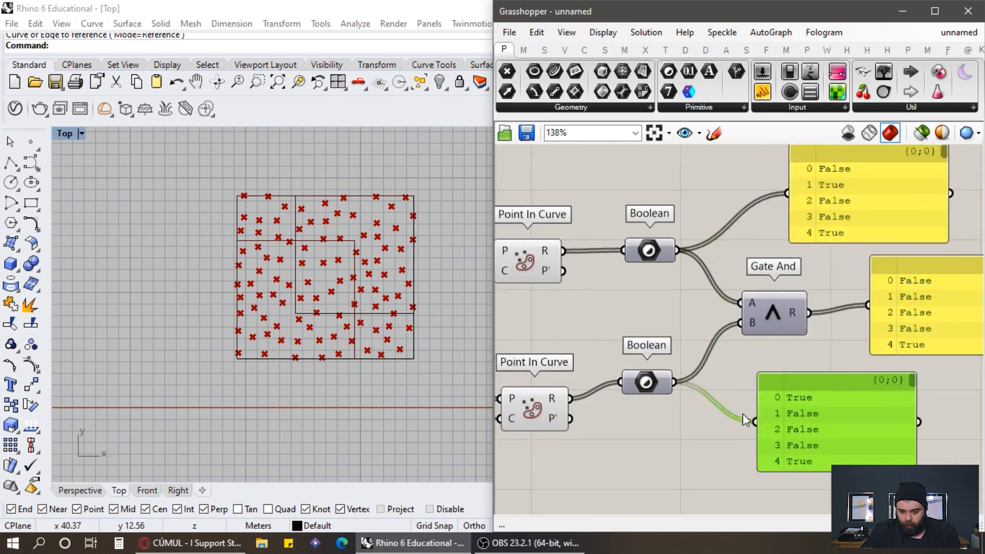
Check the List Item point against both Curve rectangles and compare its first values in the Boolean and Gate And panels.
scroll(821, 349, "down", 4)
scroll(818, 332, "up", 3)
scroll(839, 255, "down", 2)
scroll(700, 195, "up", 1)
left_click(681, 176)
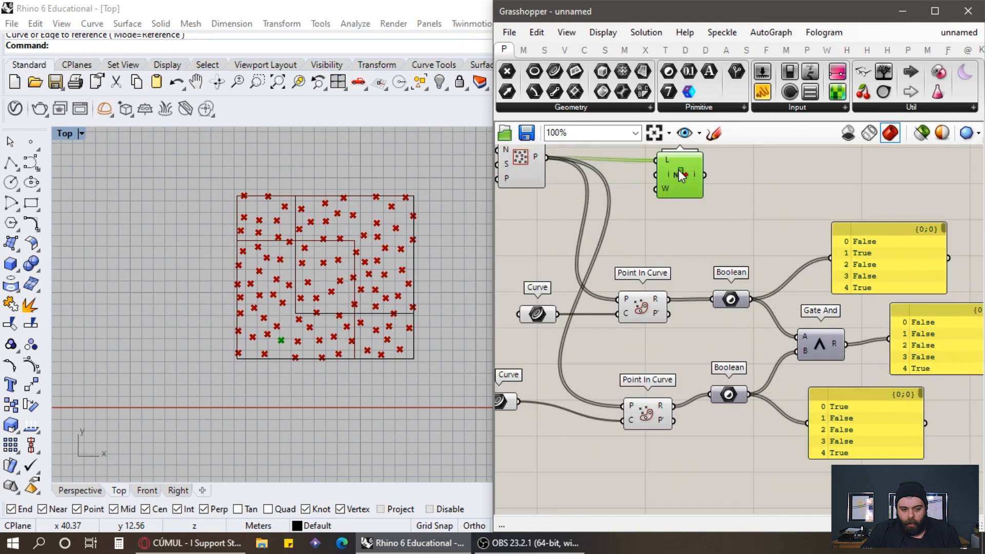
left_click(536, 314)
scroll(402, 222, "up", 3)
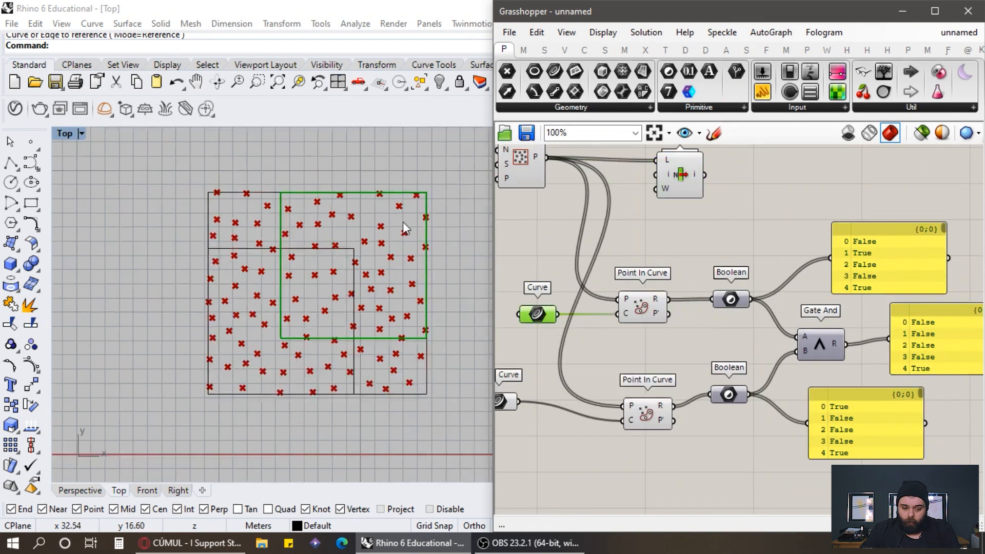
scroll(377, 340, "down", 2)
left_click(505, 402)
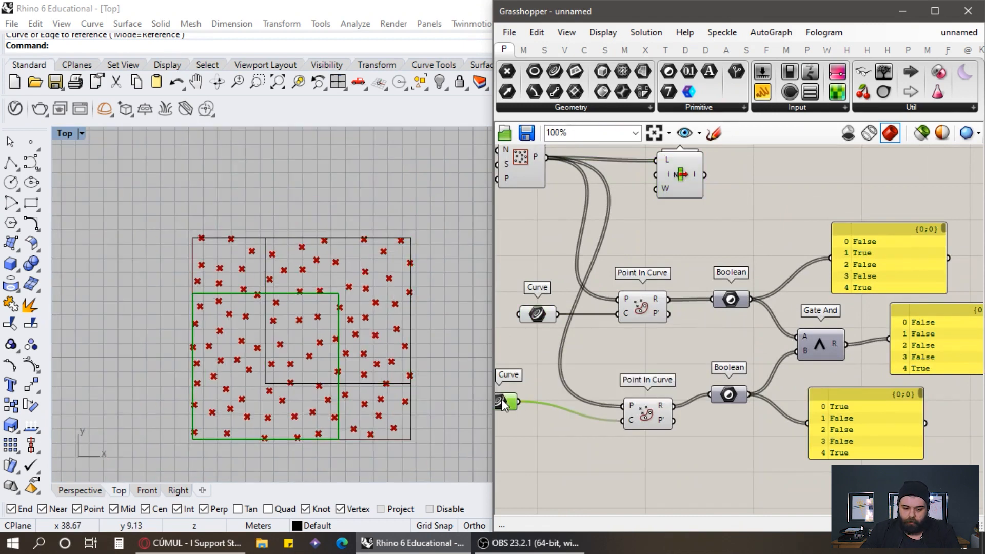
scroll(636, 271, "up", 2)
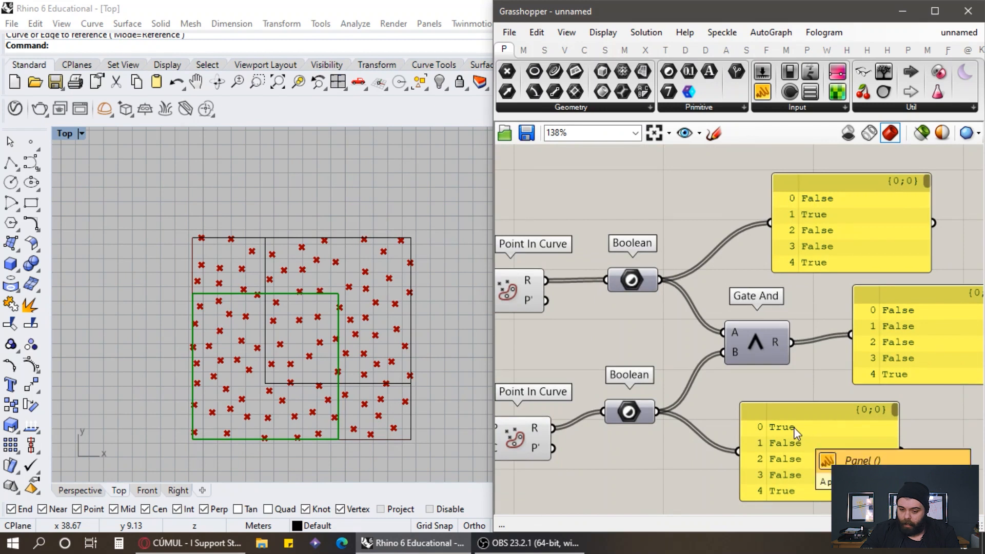
scroll(795, 426, "down", 2)
scroll(819, 442, "up", 2)
Delete both Boolean panels and bring Gate And and its result panel closer to the Boolean parameters.
left_click_drag(759, 451, 859, 456)
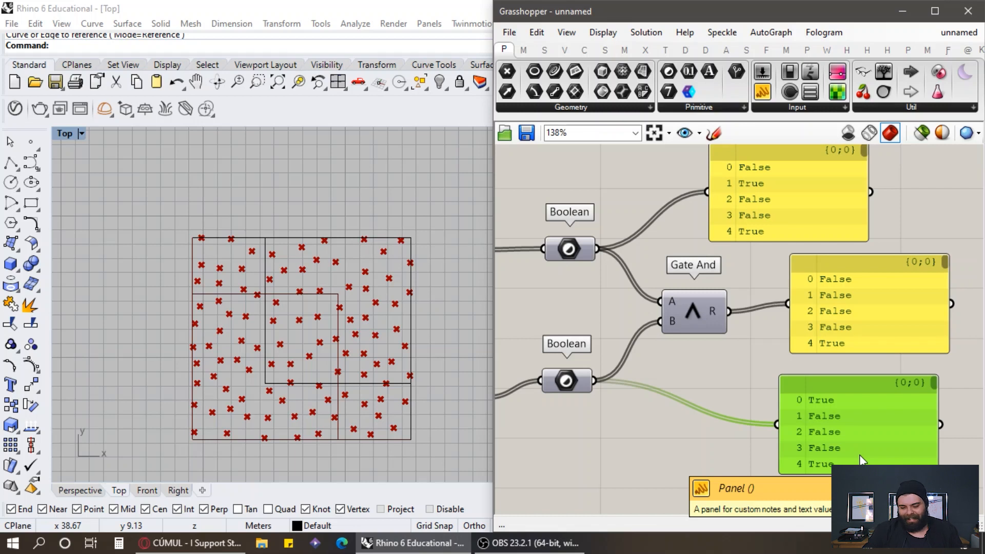
left_click(816, 236)
key("Delete")
left_click(844, 380)
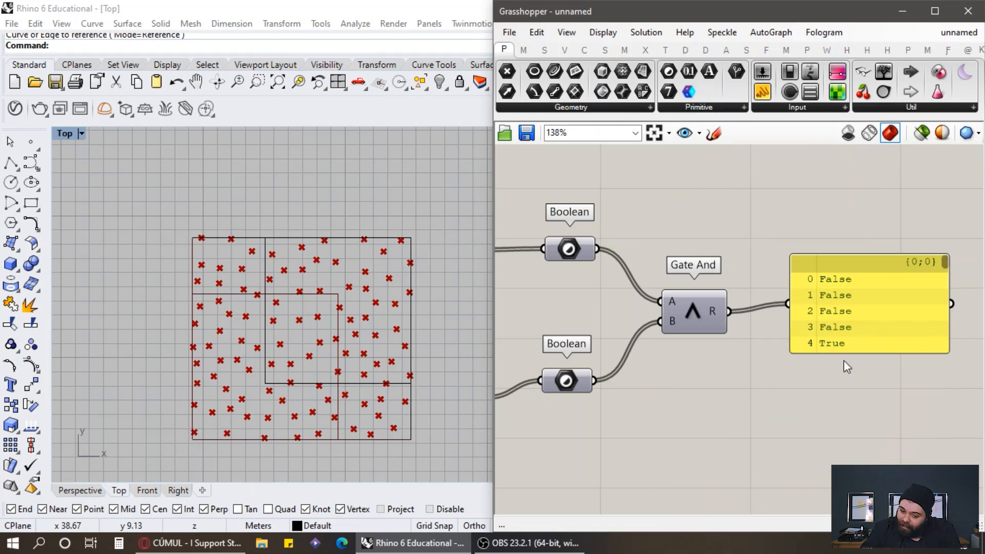
key("Delete")
left_click_drag(847, 317, 823, 329)
left_click(710, 312)
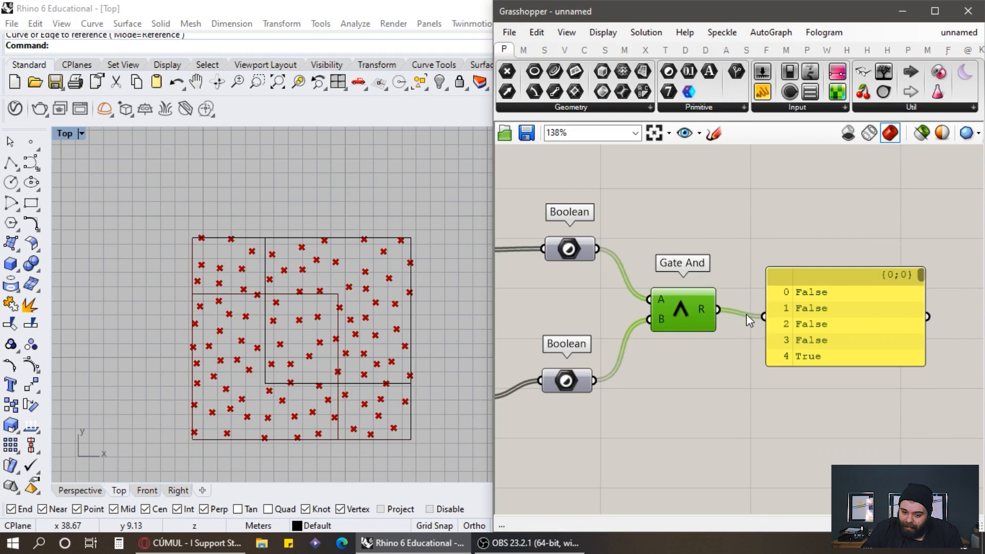
Add a Dispatch component above the Gate And result panel.
scroll(815, 308, "down", 3)
double_click(814, 286)
type("dispatch")
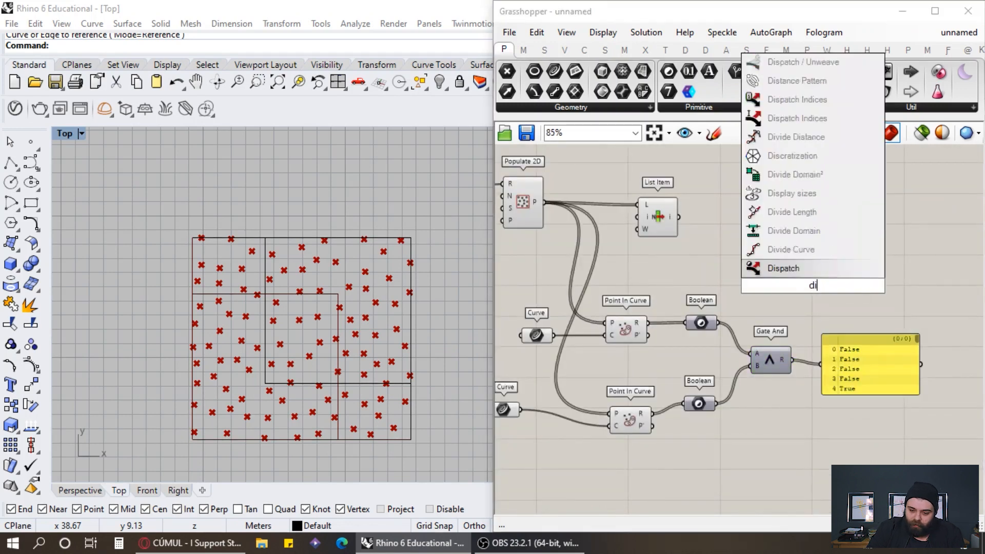
key("Return")
left_click_drag(866, 311, 873, 313)
left_click(857, 239)
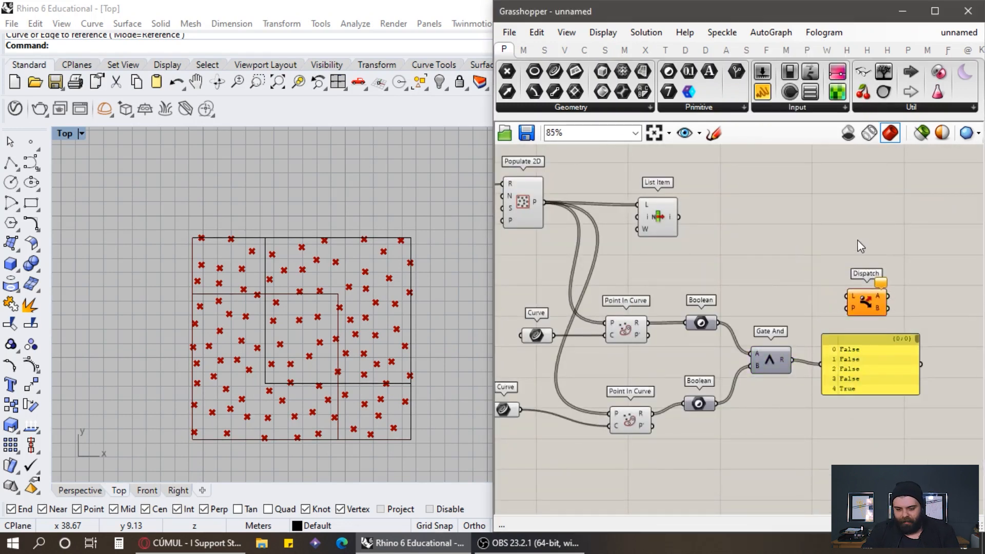
Delete the List Item component.
scroll(859, 281, "up", 2)
scroll(884, 280, "down", 2)
left_click(682, 216)
key("Delete")
Connect Populate 2D's P output to Dispatch's L input and Gate And's R output to its P input.
left_click(536, 211)
left_click_drag(556, 201, 857, 297)
scroll(866, 308, "up", 3)
left_click_drag(736, 442, 809, 334)
scroll(831, 347, "down", 3)
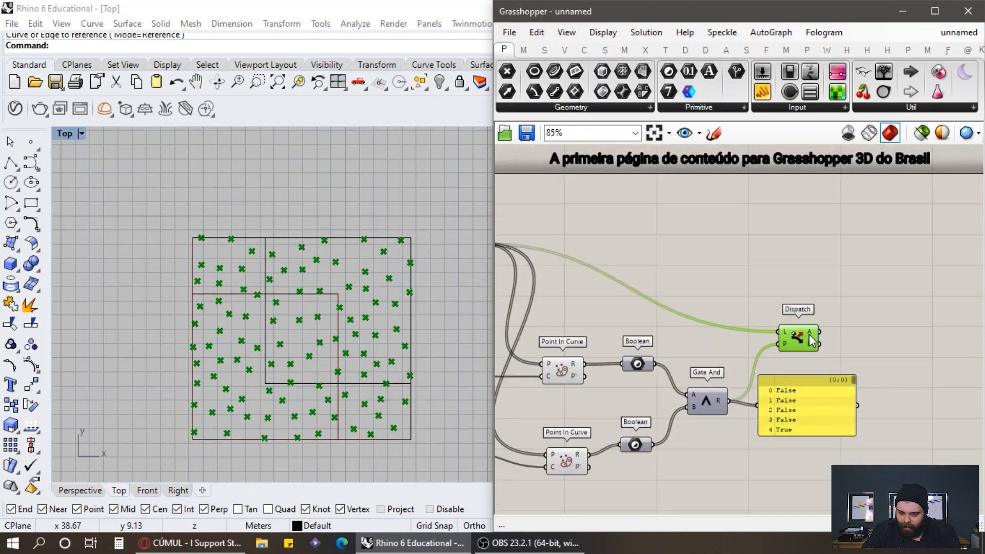
Examine Dispatch's pattern input and trace its list input back to the Populate 2D points.
left_click(846, 354)
scroll(851, 389, "up", 3)
left_click_drag(755, 399, 774, 399)
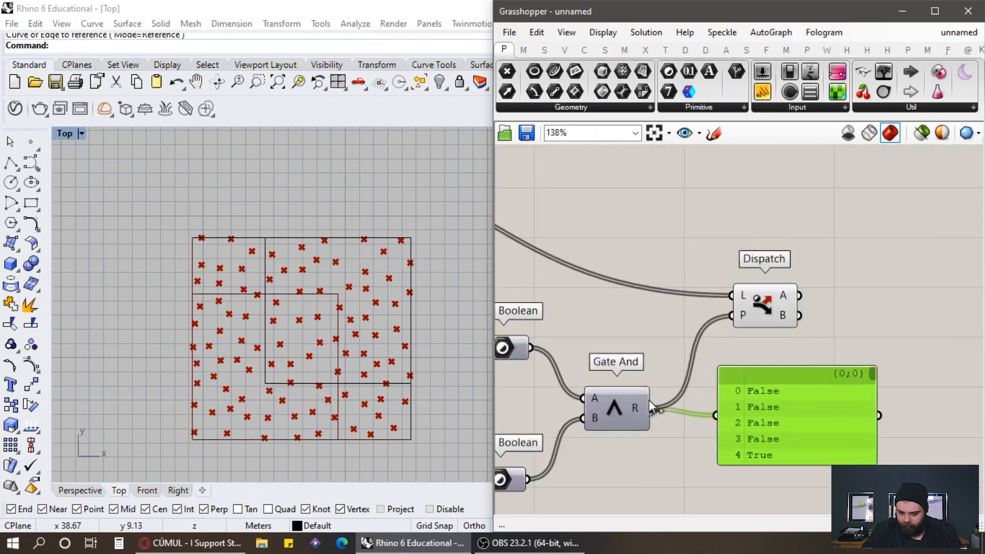
mouse_move(748, 323)
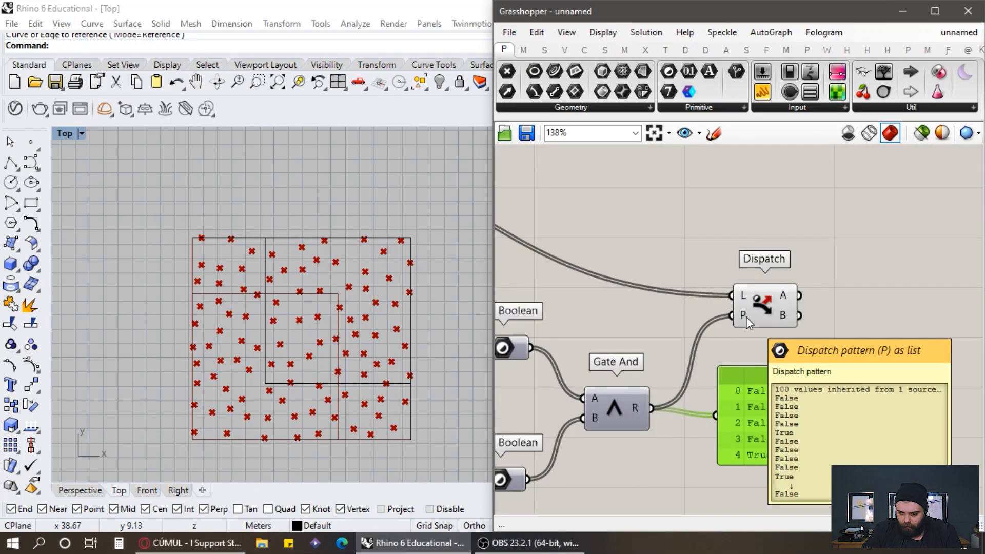
left_click(876, 281)
scroll(876, 281, "down", 4)
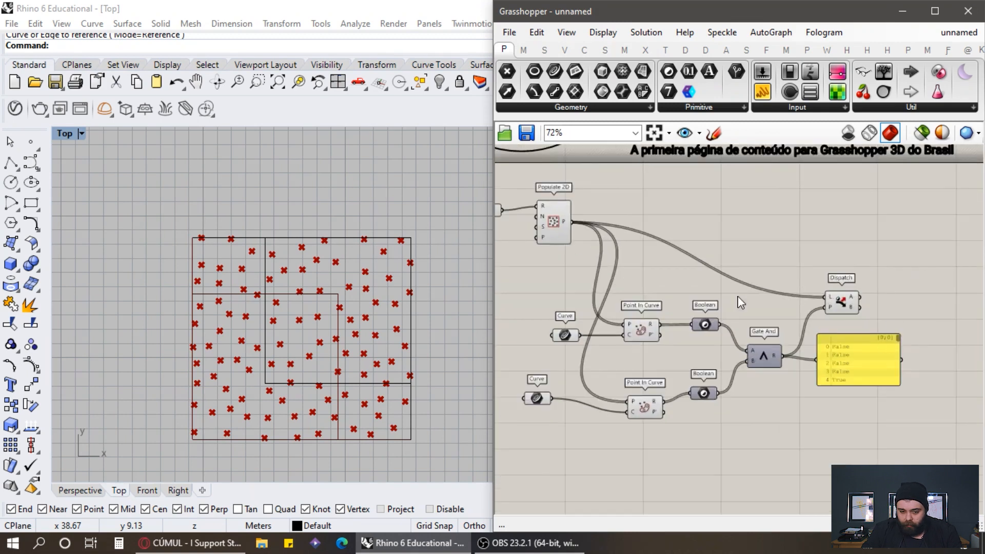
left_click(555, 237)
Add a Point parameter, connect it to Dispatch's A output and move it up beside the component.
scroll(685, 279, "up", 4)
double_click(831, 281)
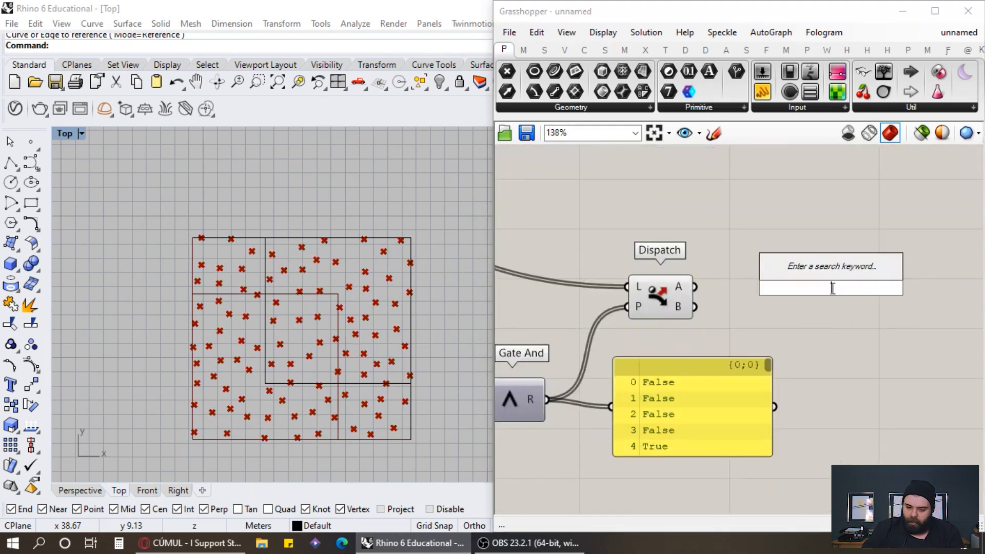
type("point")
key("Return")
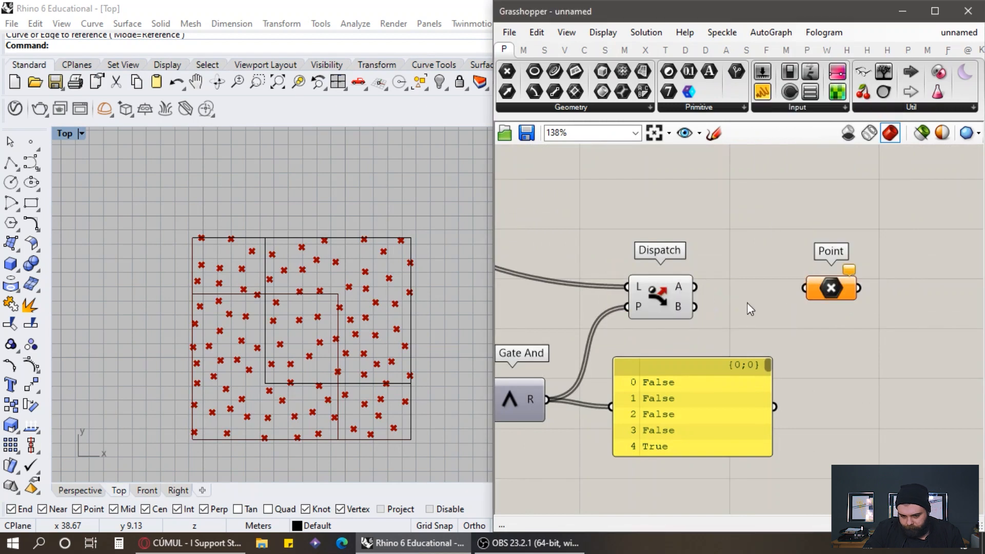
mouse_move(682, 284)
left_click_drag(681, 284, 804, 287)
left_click_drag(830, 288, 759, 250)
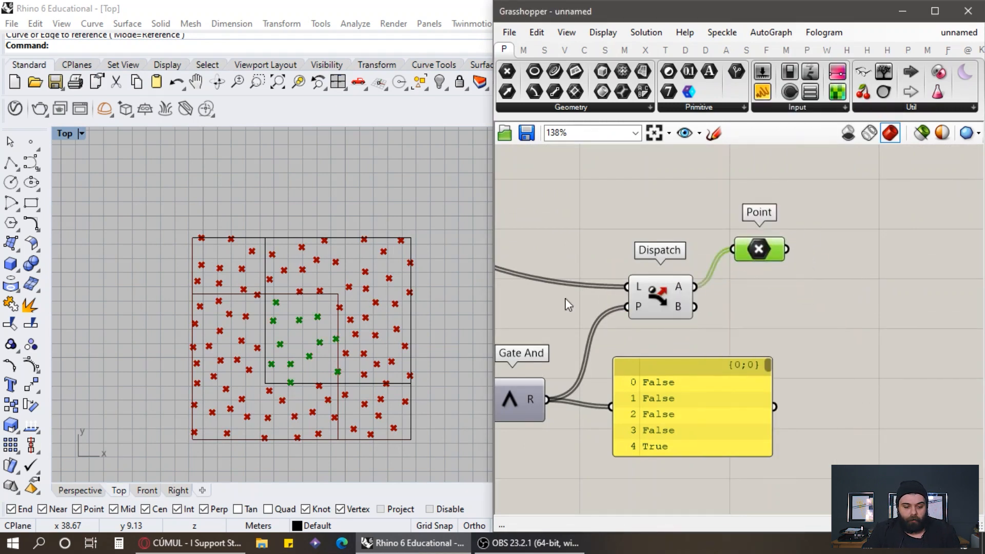
Rewire the Point parameter to Dispatch's B output instead of A and move it level with the component.
scroll(268, 397, "up", 4)
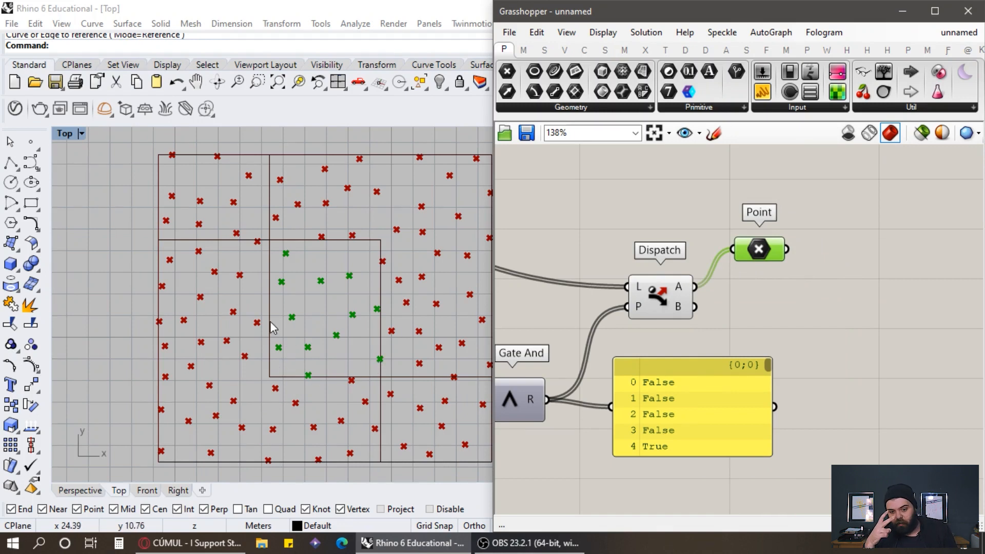
scroll(846, 328, "down", 3)
scroll(682, 338, "up", 3)
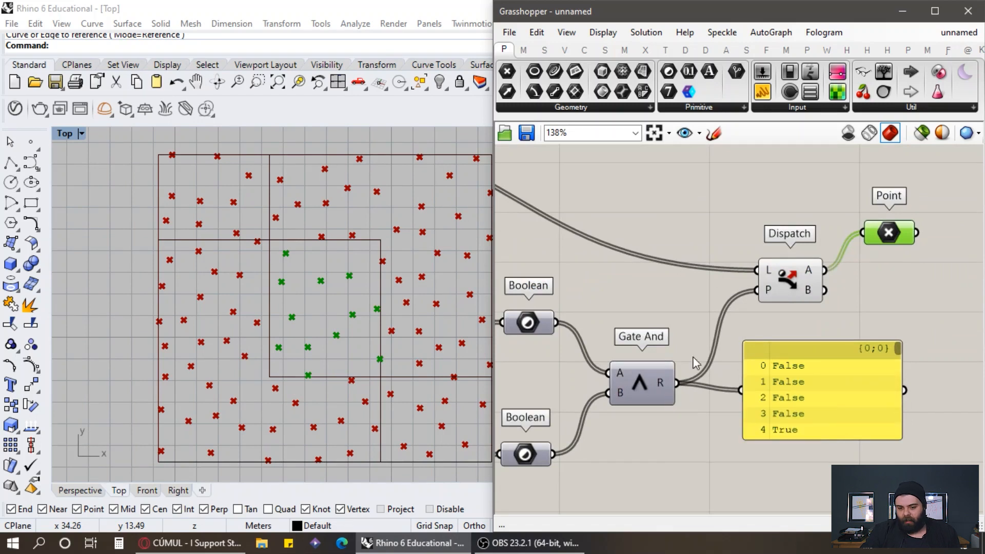
scroll(559, 287, "down", 3)
scroll(749, 275, "up", 4)
left_click_drag(679, 233, 678, 233)
left_click_drag(707, 235, 736, 288)
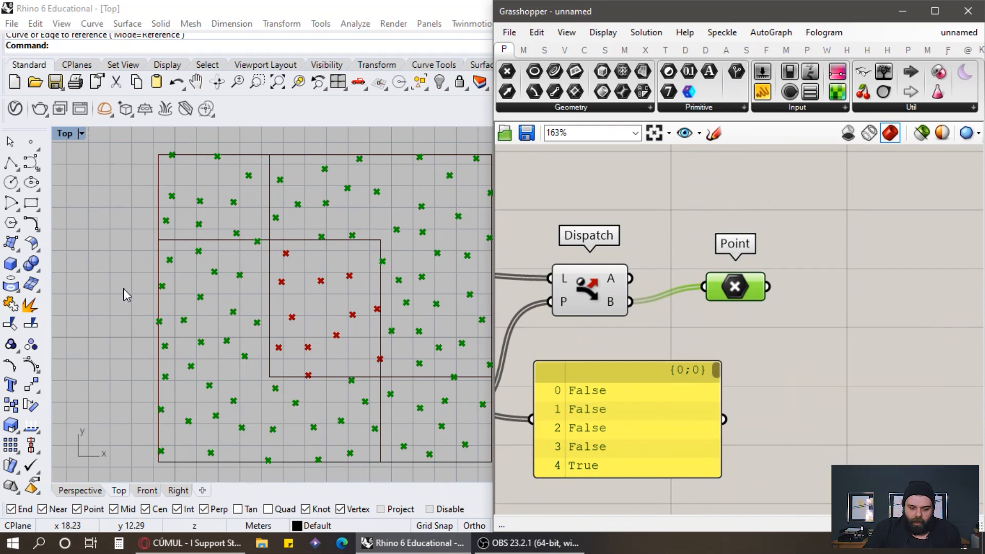
Rewire the Point parameter to Dispatch's A output and move it up beside the component.
scroll(215, 308, "down", 2)
scroll(423, 328, "up", 3)
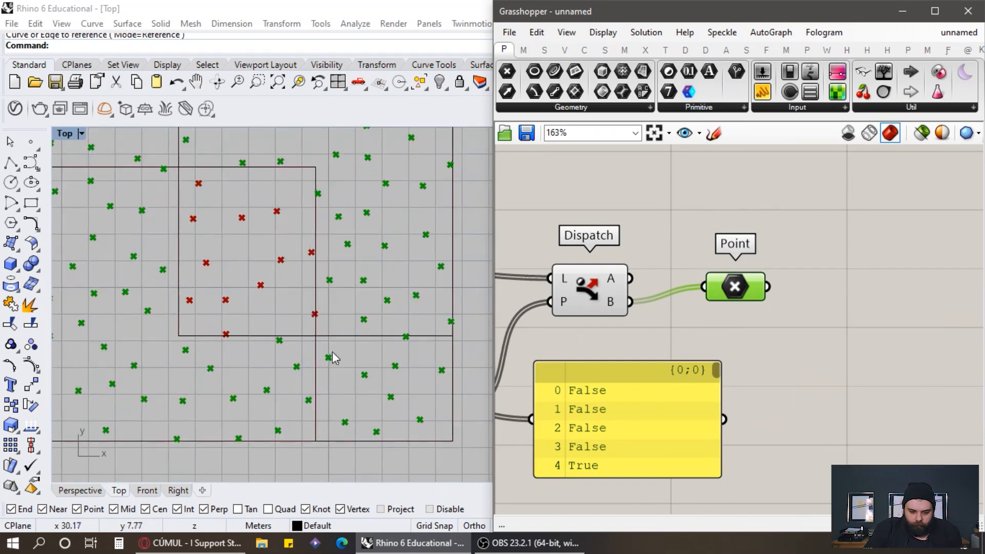
scroll(397, 366, "down", 2)
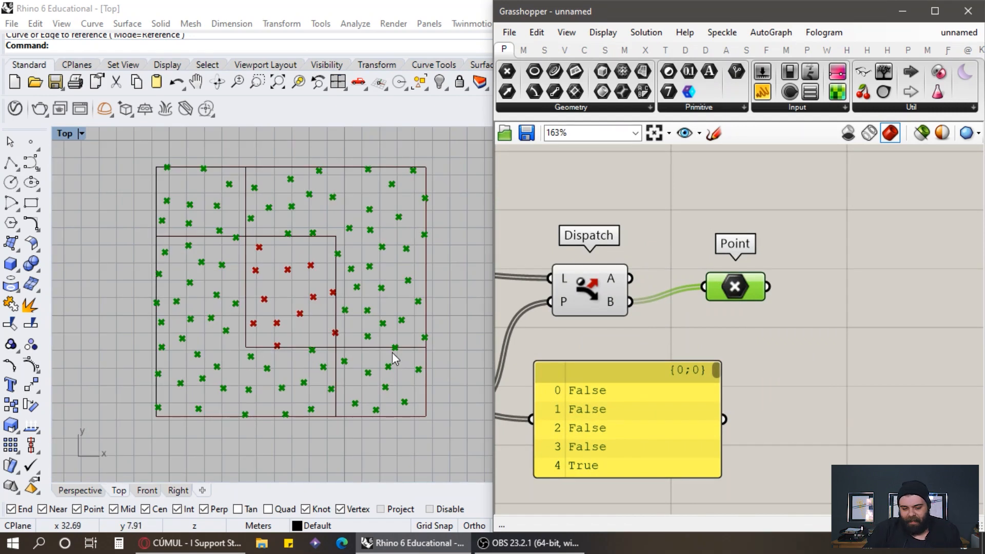
left_click_drag(630, 278, 703, 286)
left_click_drag(726, 284, 711, 260)
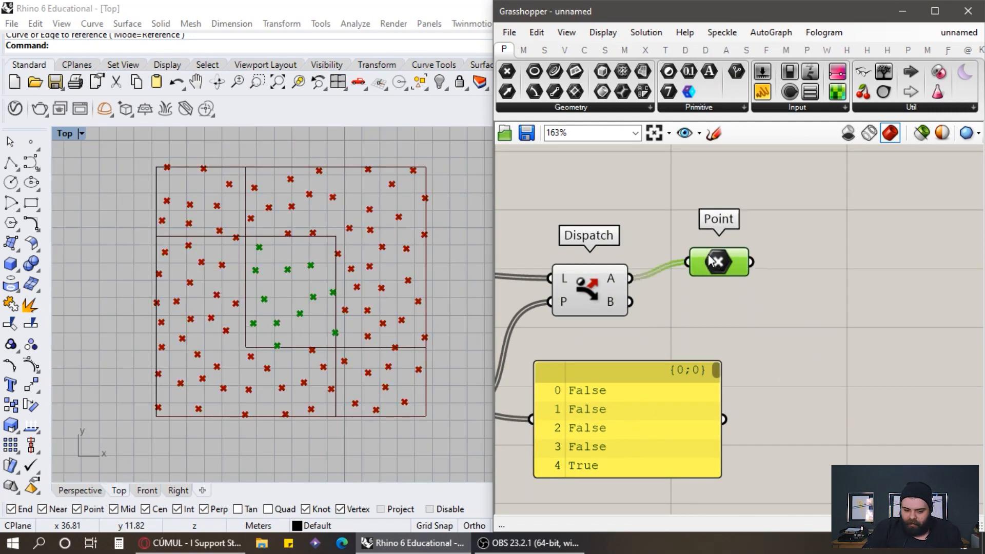
left_click(831, 229)
scroll(929, 356, "down", 5)
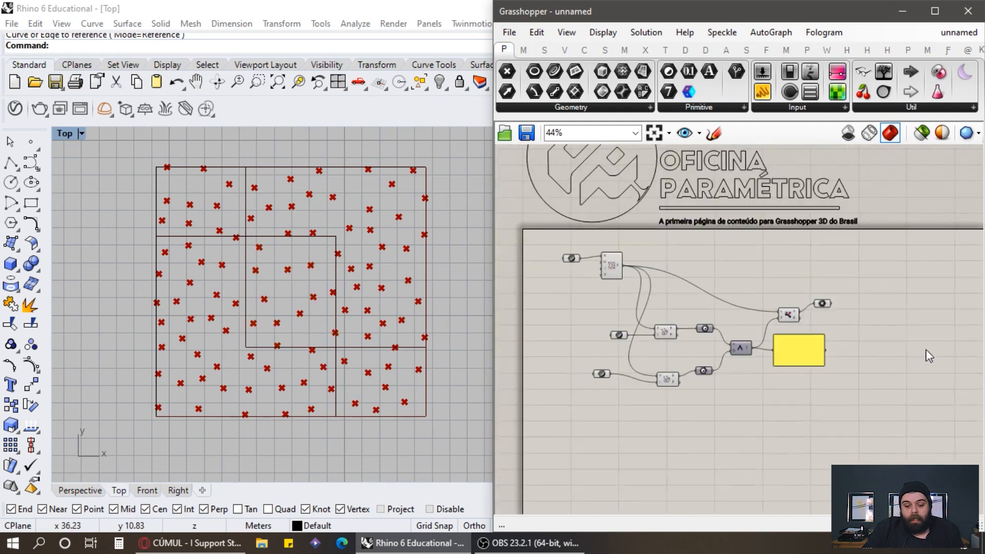
scroll(883, 373, "up", 4)
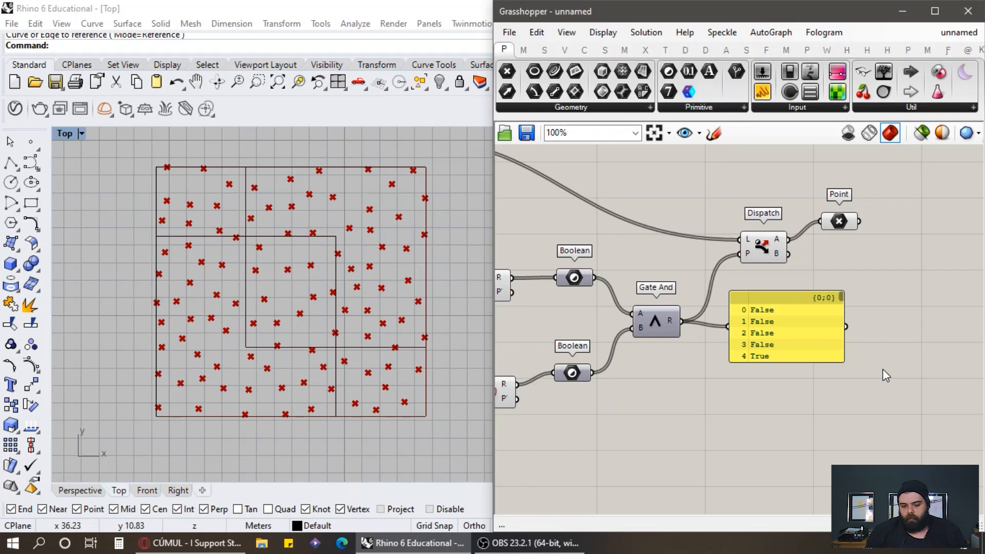
right_click_drag(776, 389, 811, 380)
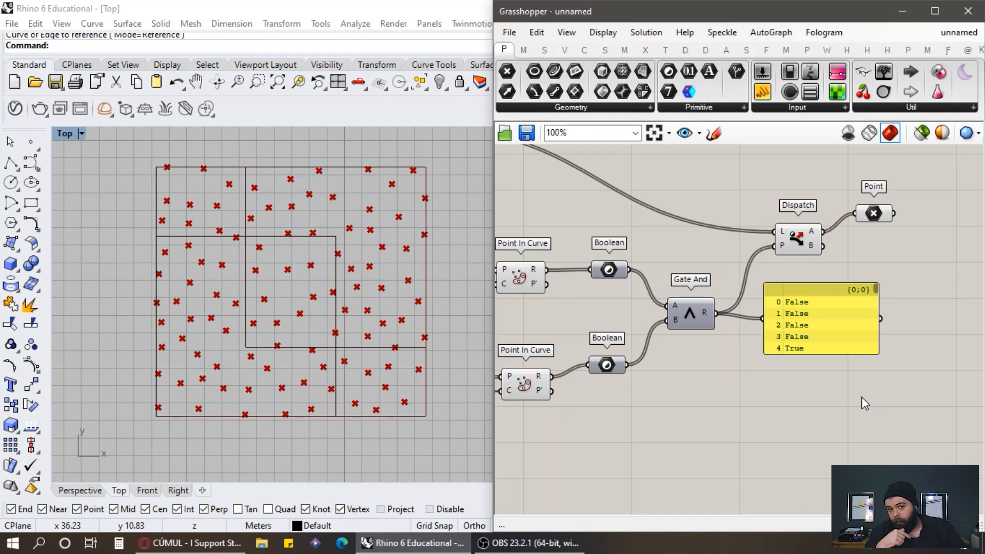
scroll(754, 342, "up", 2)
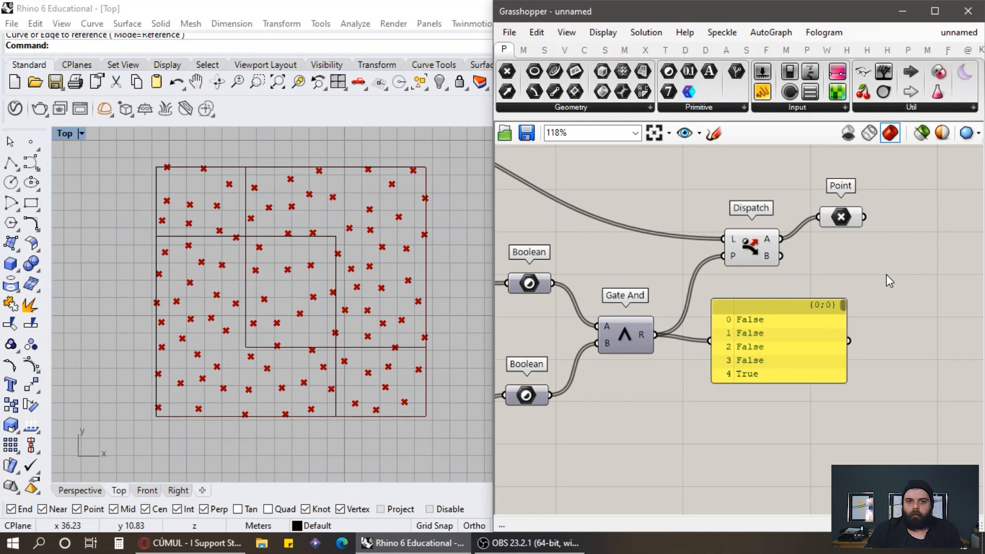
scroll(828, 293, "down", 3)
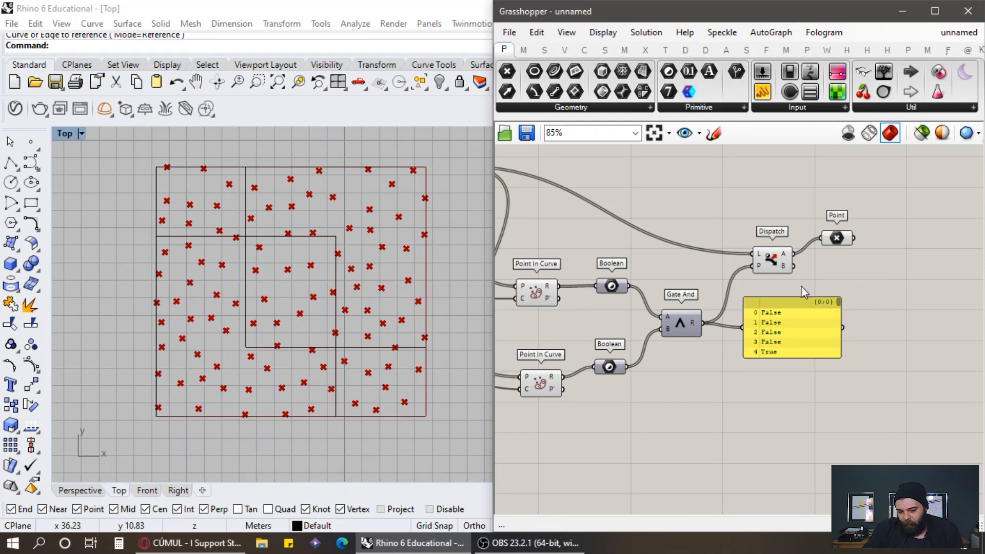
Add a Gate Majority component and place it below Gate And.
scroll(684, 318, "up", 7)
left_click(523, 50)
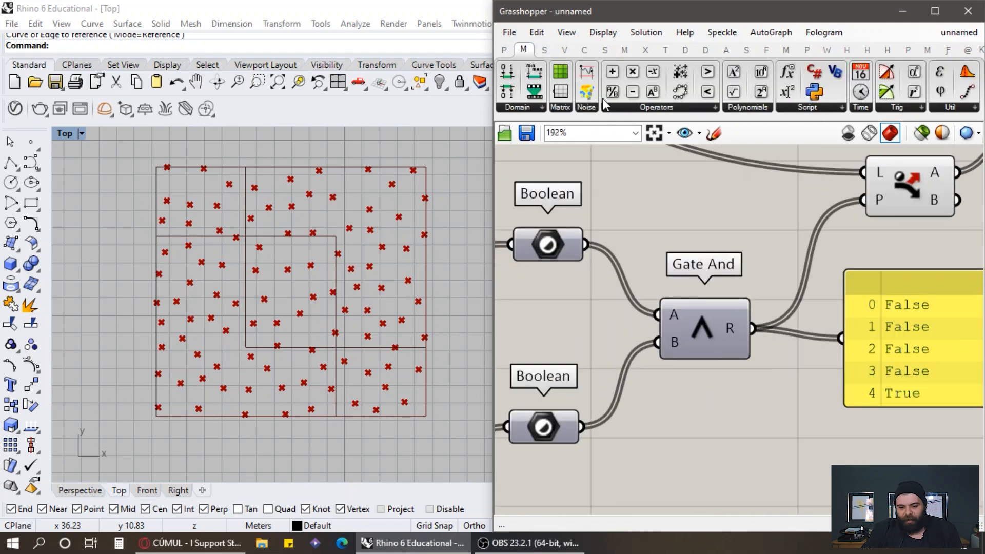
left_click(617, 109)
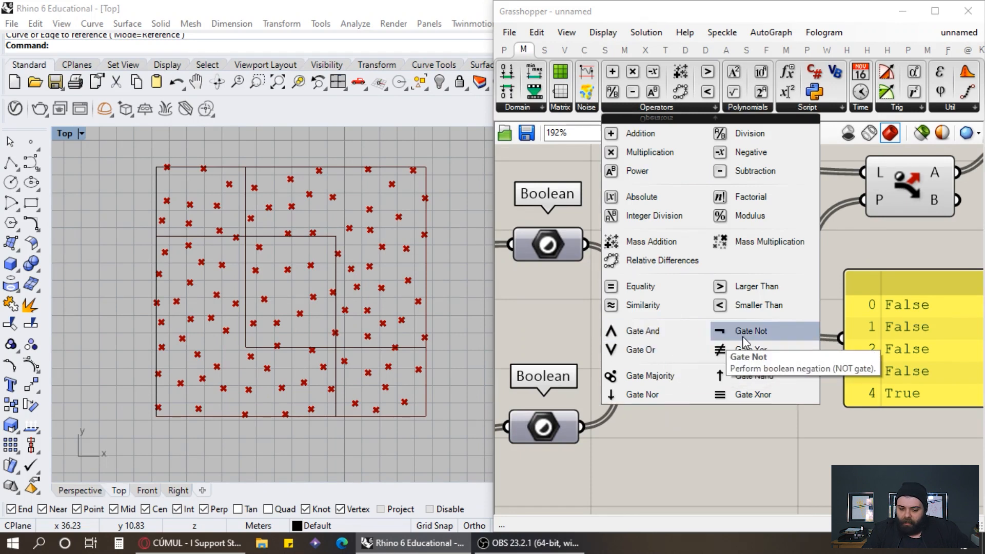
left_click(656, 377)
left_click_drag(681, 384, 772, 446)
right_click_drag(751, 438, 782, 317)
scroll(782, 317, "down", 1)
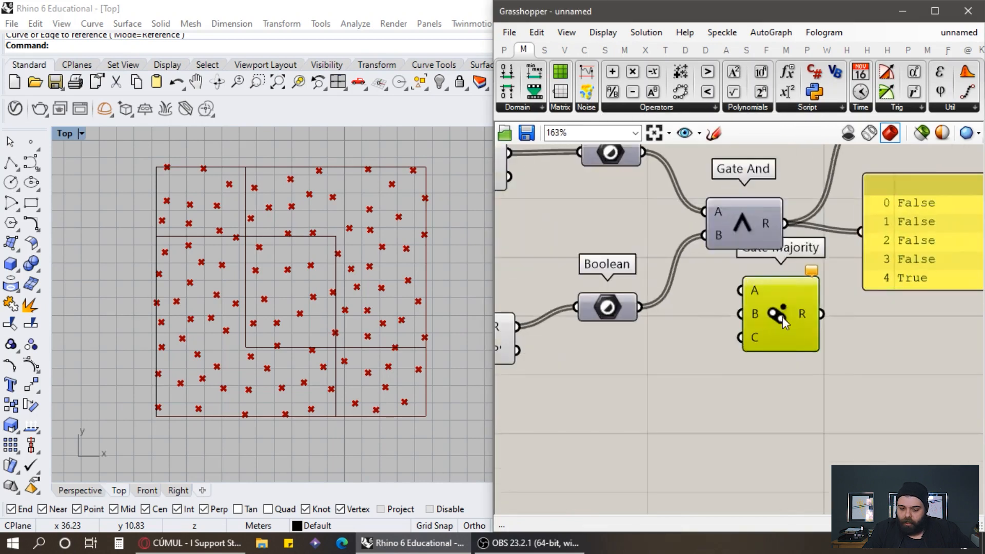
left_click_drag(783, 316, 798, 364)
left_click(708, 314)
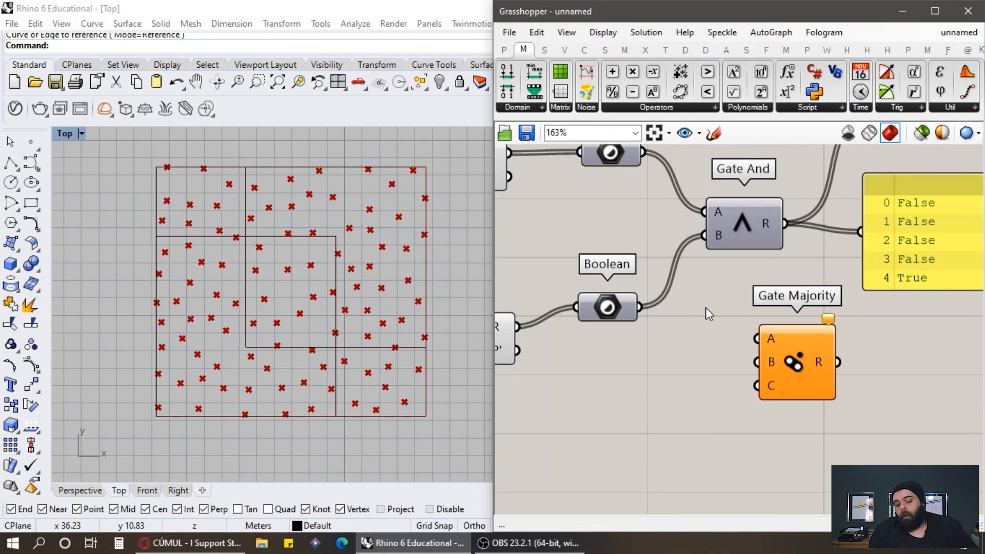
Reposition the Gate Majority component in the free space below the Gate And results panel.
scroll(731, 267, "up", 1)
left_click_drag(799, 376, 785, 400)
left_click(893, 353)
scroll(649, 323, "down", 4)
scroll(821, 378, "up", 4)
scroll(813, 404, "down", 1)
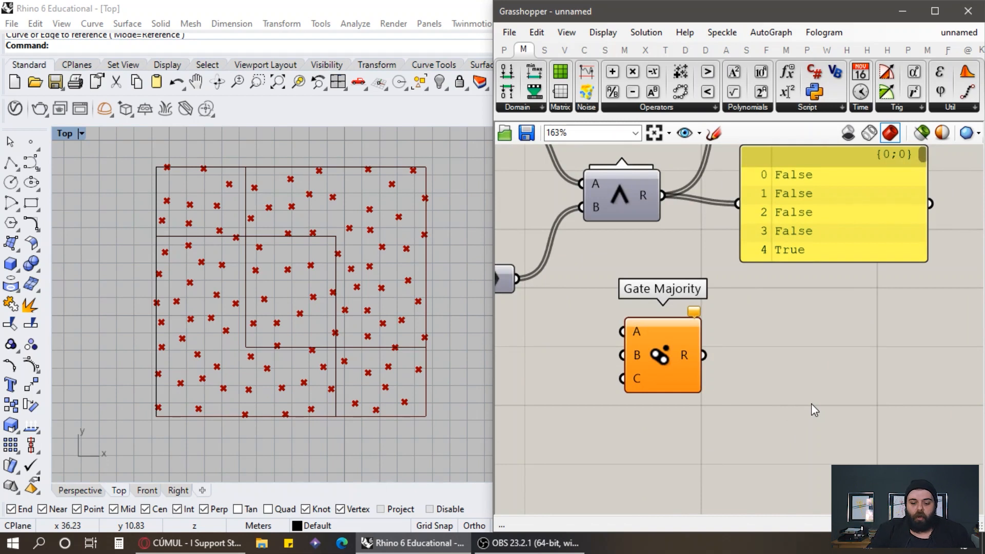
scroll(884, 387, "down", 3)
scroll(739, 332, "up", 5)
left_click_drag(747, 366, 773, 375)
scroll(800, 206, "down", 2)
scroll(800, 206, "down", 1)
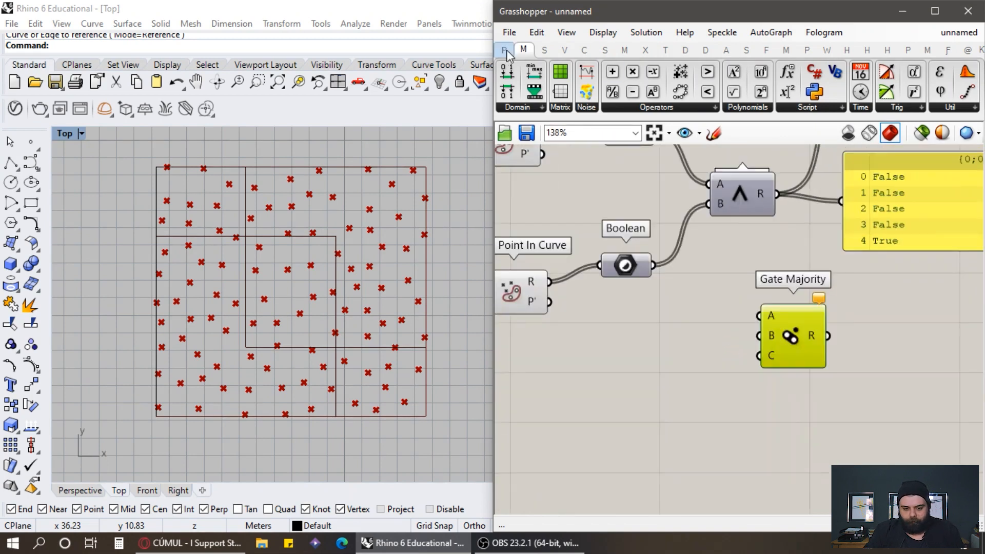
Add a Panel beside Gate Majority and connect the gate's R output to it.
left_click(505, 51)
left_click_drag(762, 92, 823, 291)
scroll(841, 307, "up", 2)
left_click_drag(857, 322, 888, 342)
left_click_drag(725, 339, 849, 327)
scroll(849, 327, "down", 2)
Add three Boolean Toggles and connect them to Gate Majority's A, B and C inputs.
left_click(633, 283)
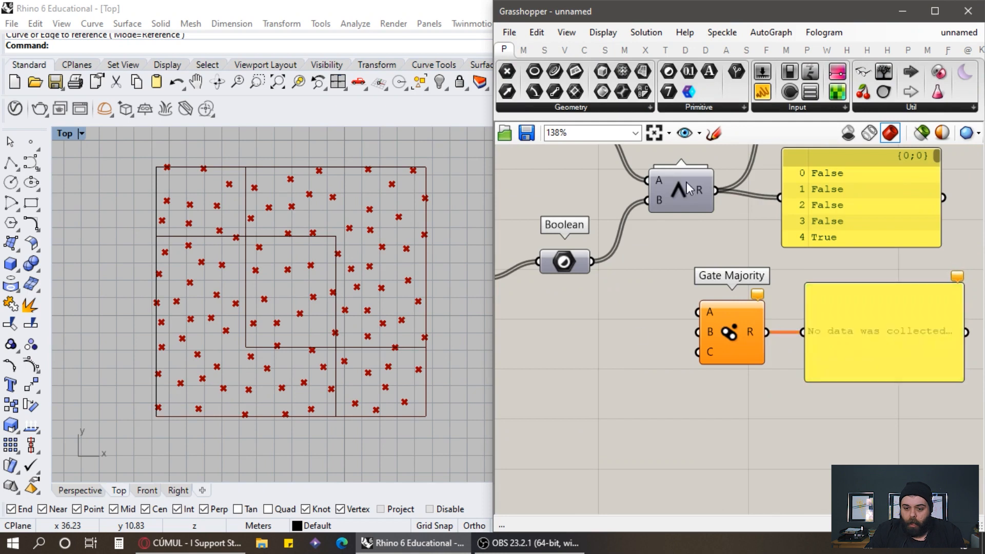
left_click_drag(624, 276, 584, 347)
scroll(682, 308, "up", 3)
left_click(656, 309)
left_click_drag(639, 299, 701, 316)
left_click_drag(636, 336, 700, 348)
left_click_drag(642, 378, 700, 380)
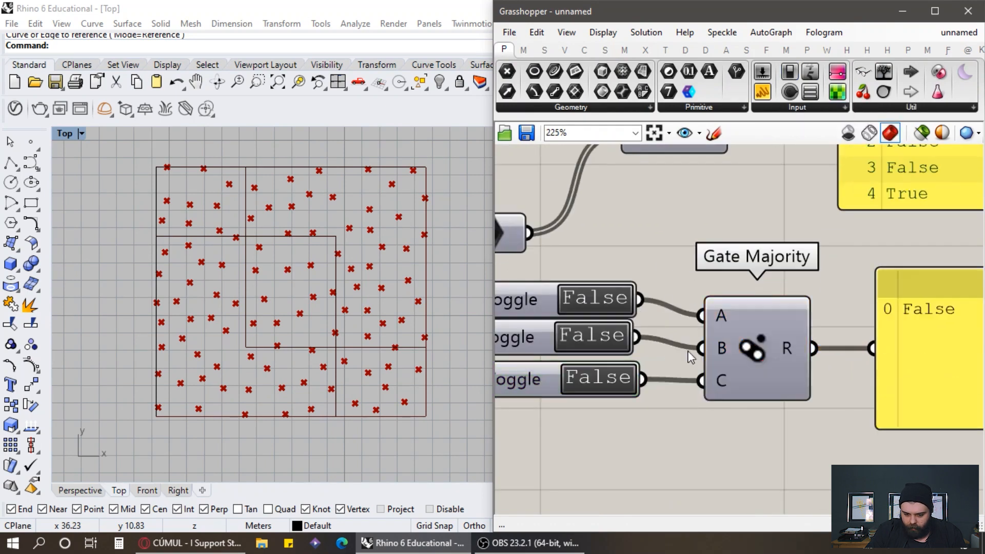
Set the toggles feeding Gate Majority's A and B inputs to True.
scroll(685, 264, "down", 3)
left_click(626, 285)
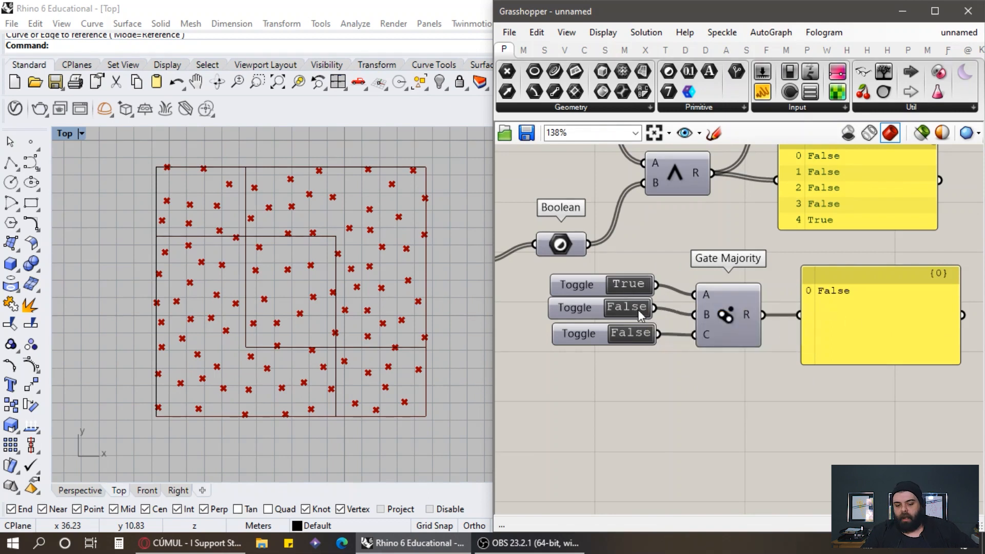
scroll(578, 316, "up", 2)
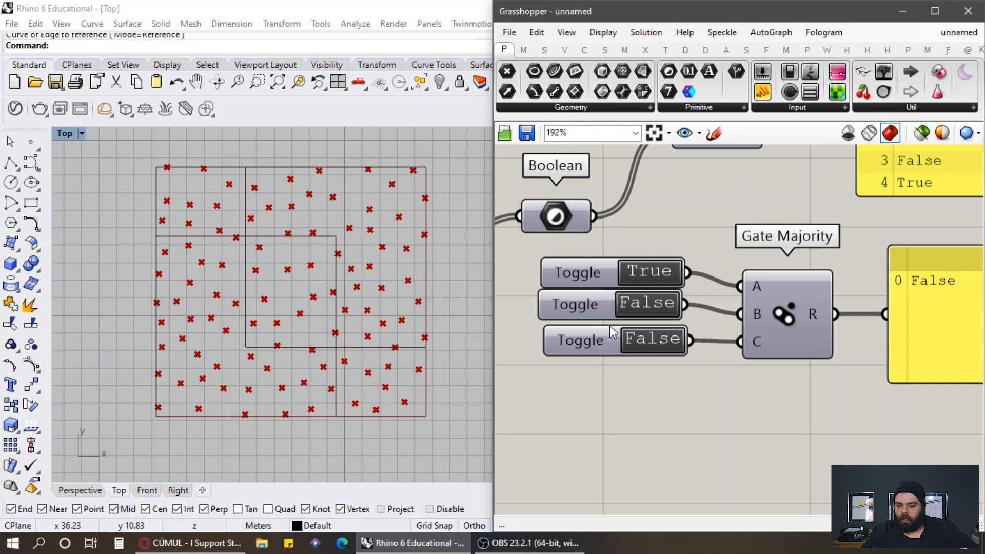
scroll(613, 318, "down", 1)
double_click(613, 303)
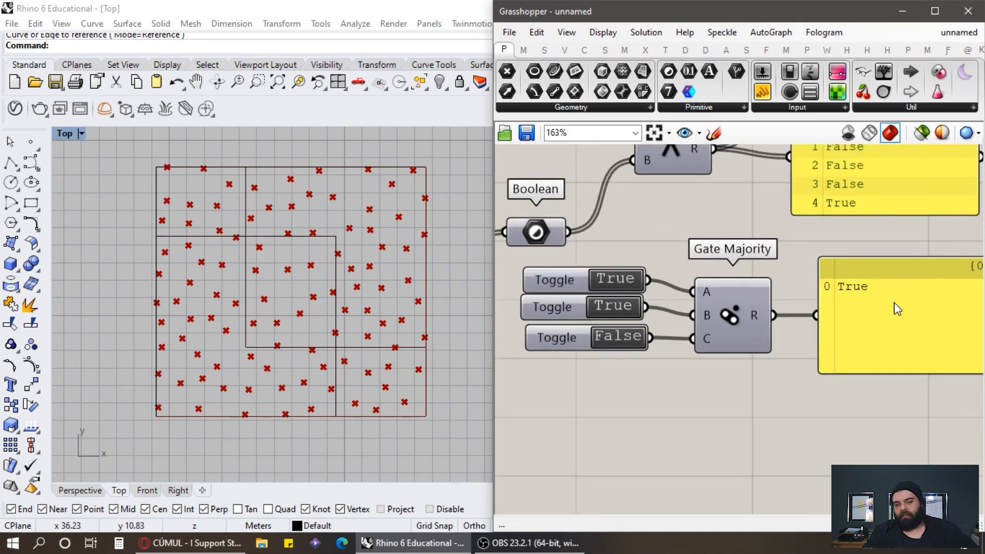
Nudge Gate Majority slightly upward and examine its inputs and output against the three toggles.
scroll(723, 313, "up", 3)
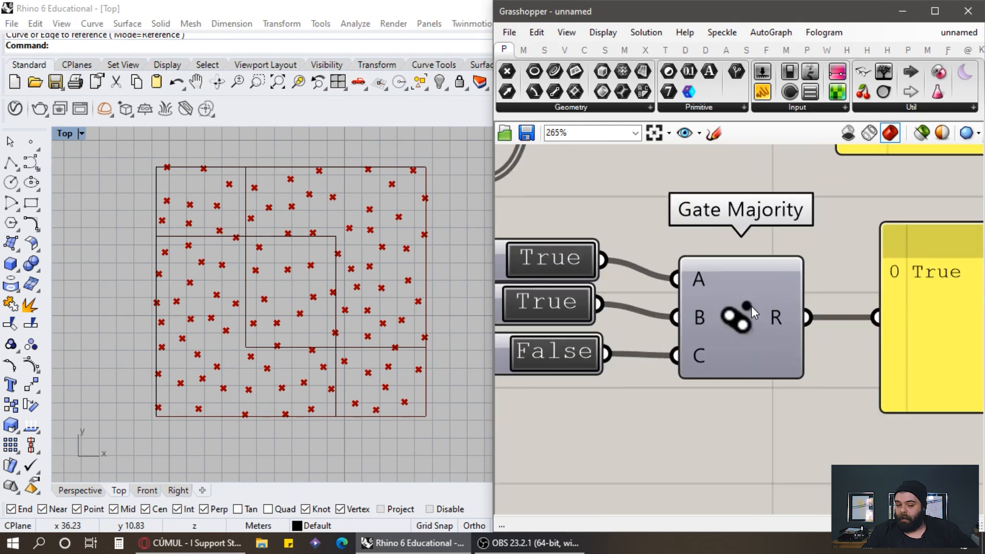
scroll(750, 305, "down", 5)
left_click(739, 329)
left_click_drag(738, 325, 738, 319)
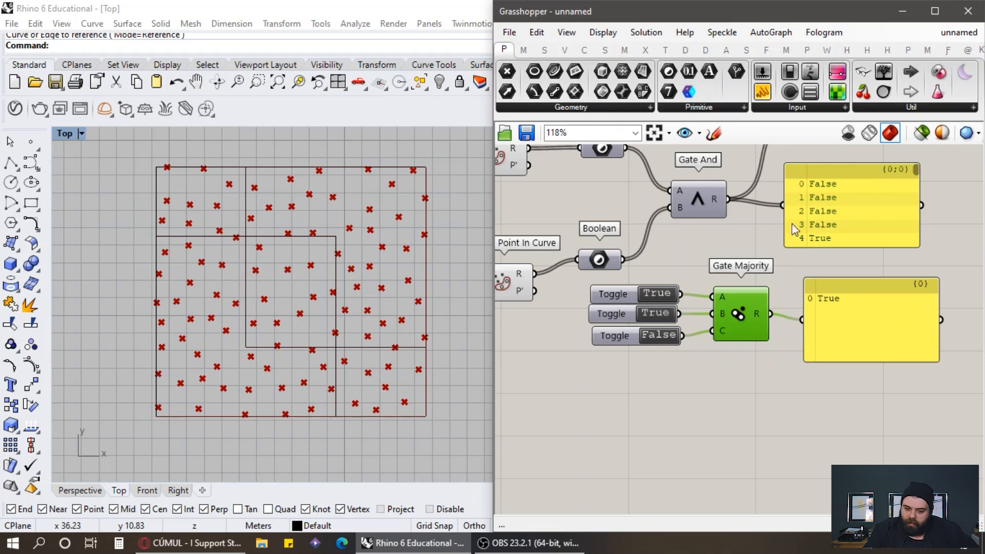
scroll(731, 316, "up", 6)
scroll(808, 440, "down", 2)
scroll(726, 299, "down", 2)
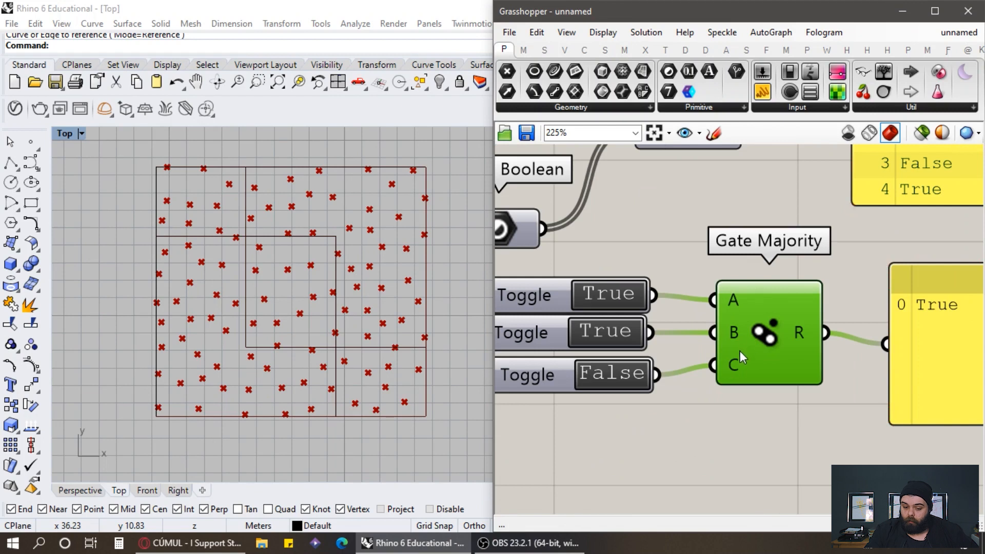
mouse_move(738, 363)
scroll(736, 357, "down", 1)
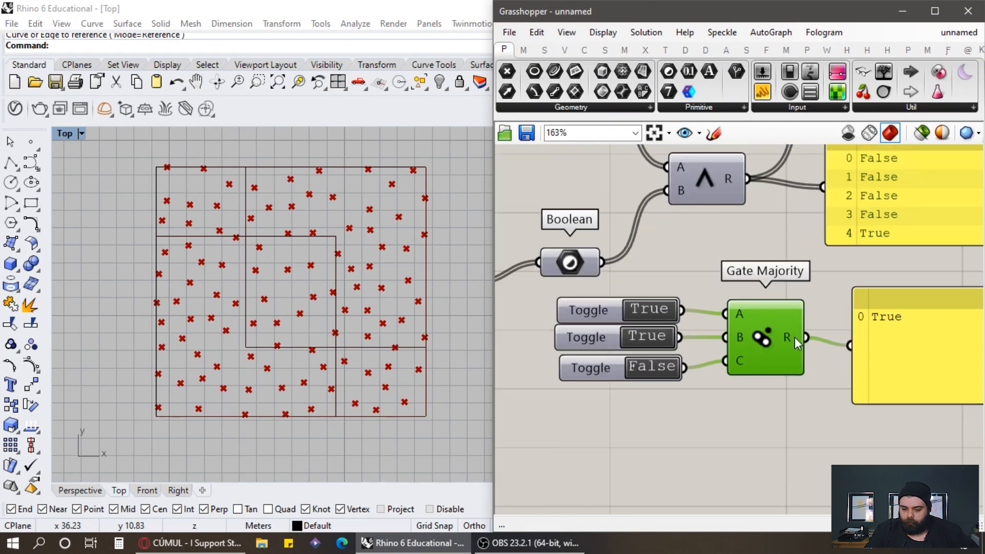
Set the toggle feeding Gate Majority's A input to False and deselect the gate.
left_click(660, 365)
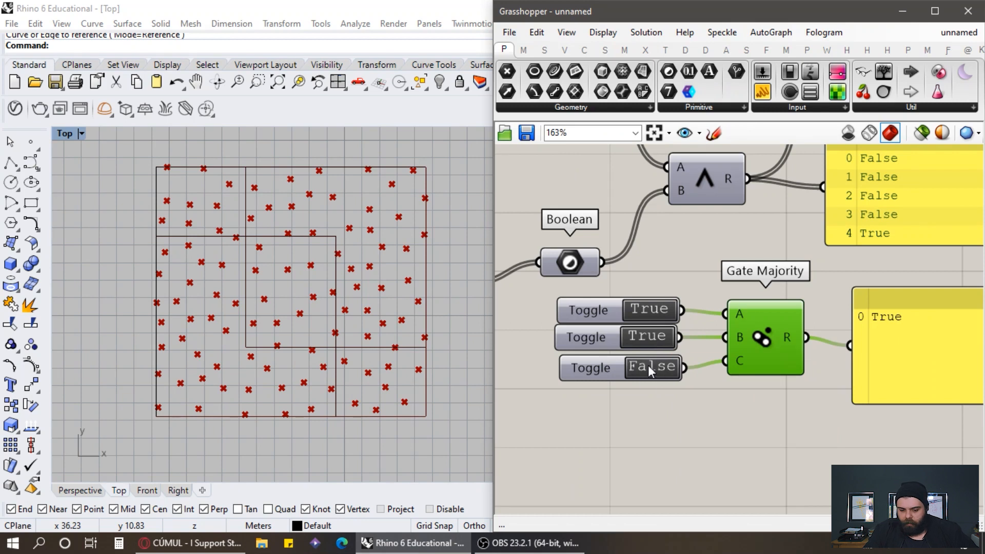
left_click(643, 311)
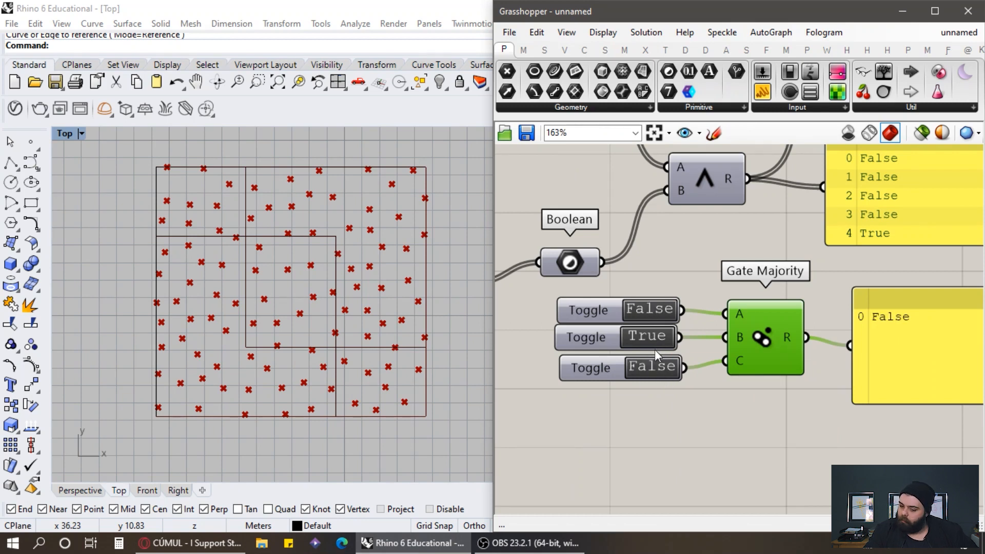
left_click(746, 426)
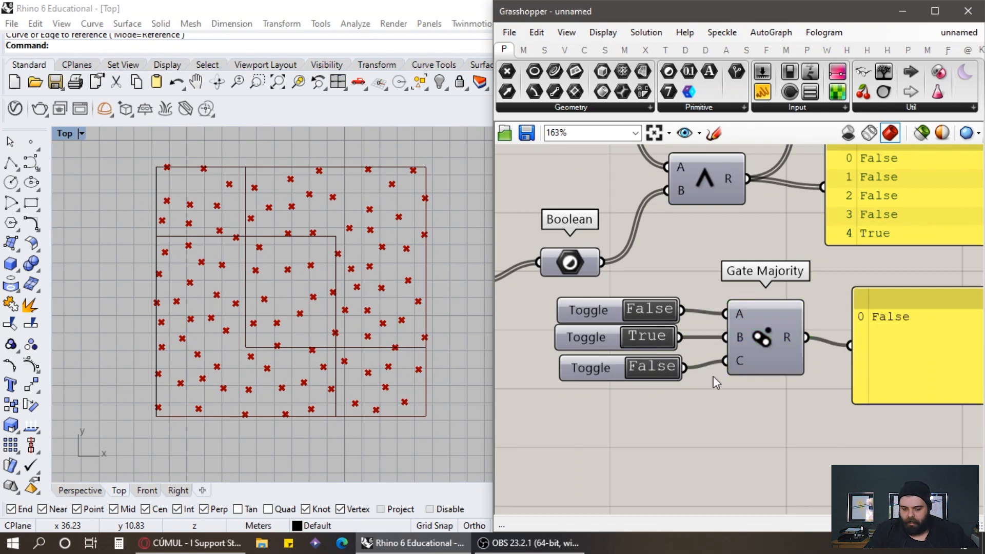
Examine the logic gate components available among the Math operators.
scroll(732, 402, "down", 3)
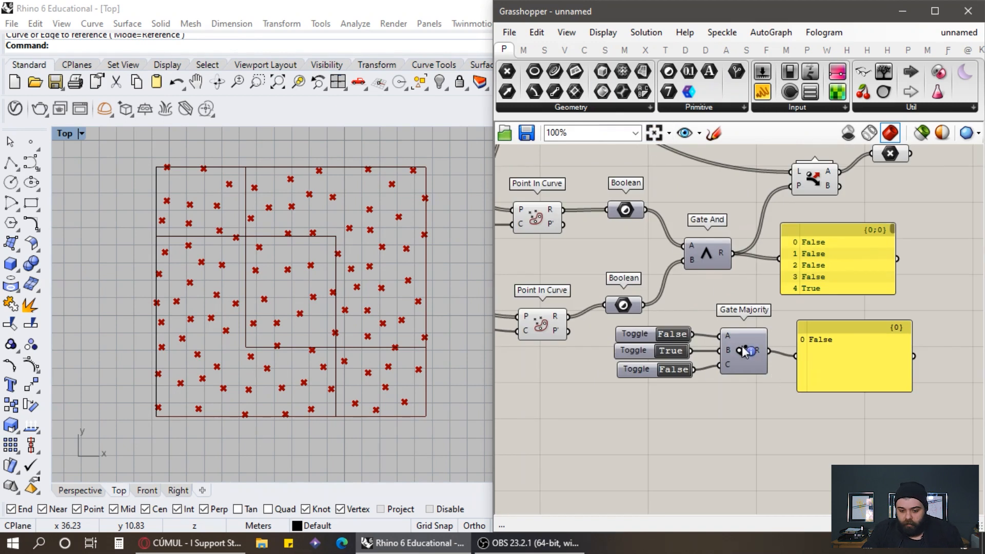
left_click(523, 50)
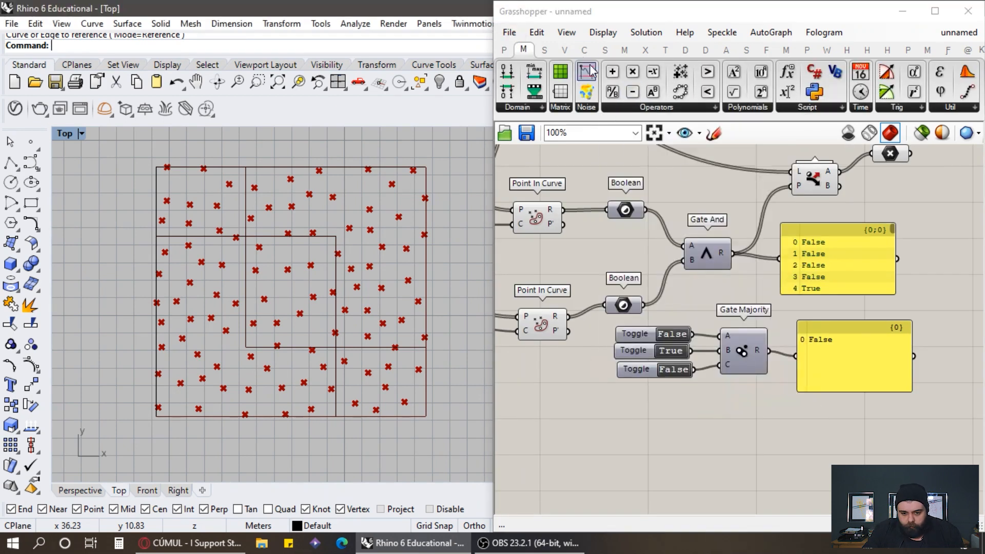
left_click(636, 108)
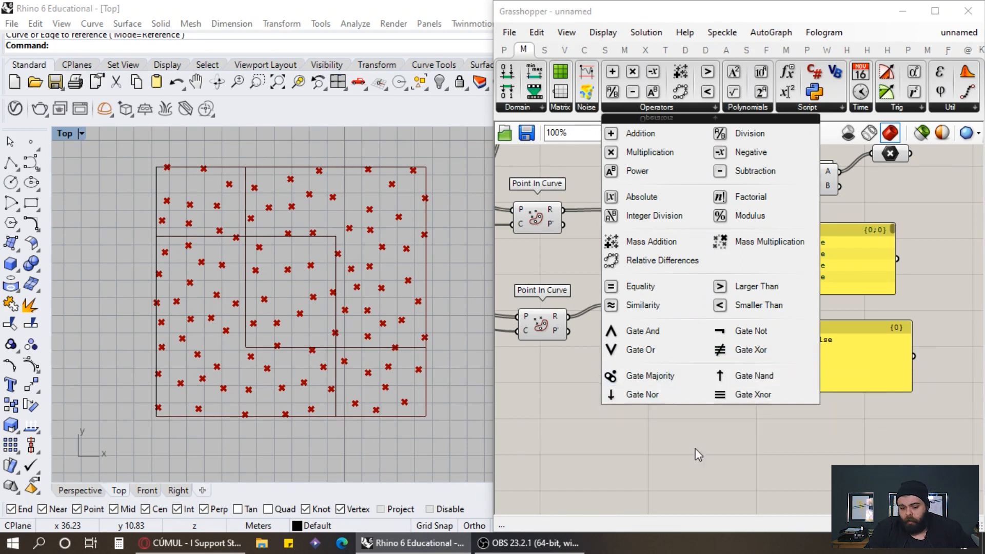
left_click(837, 420)
scroll(837, 420, "down", 1)
scroll(773, 349, "up", 2)
left_click(650, 105)
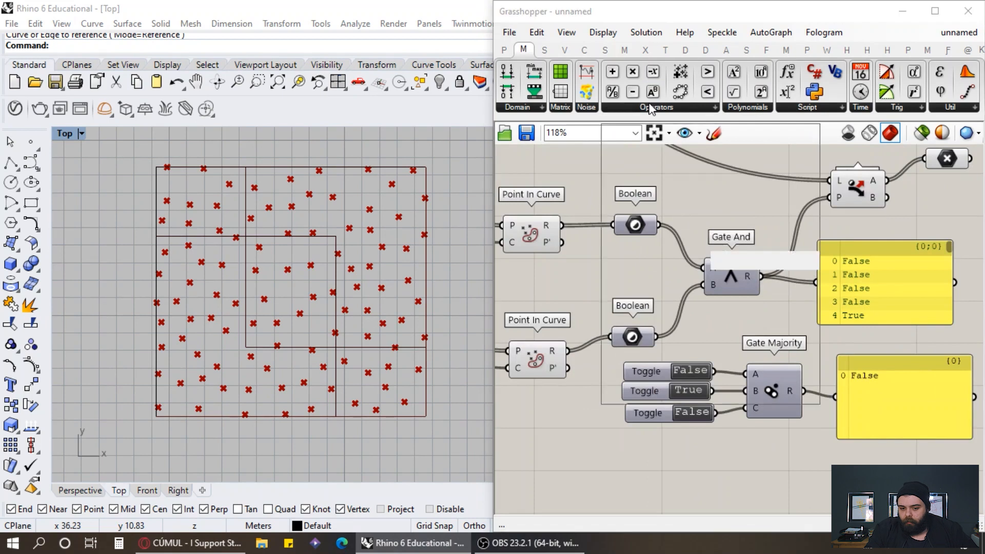